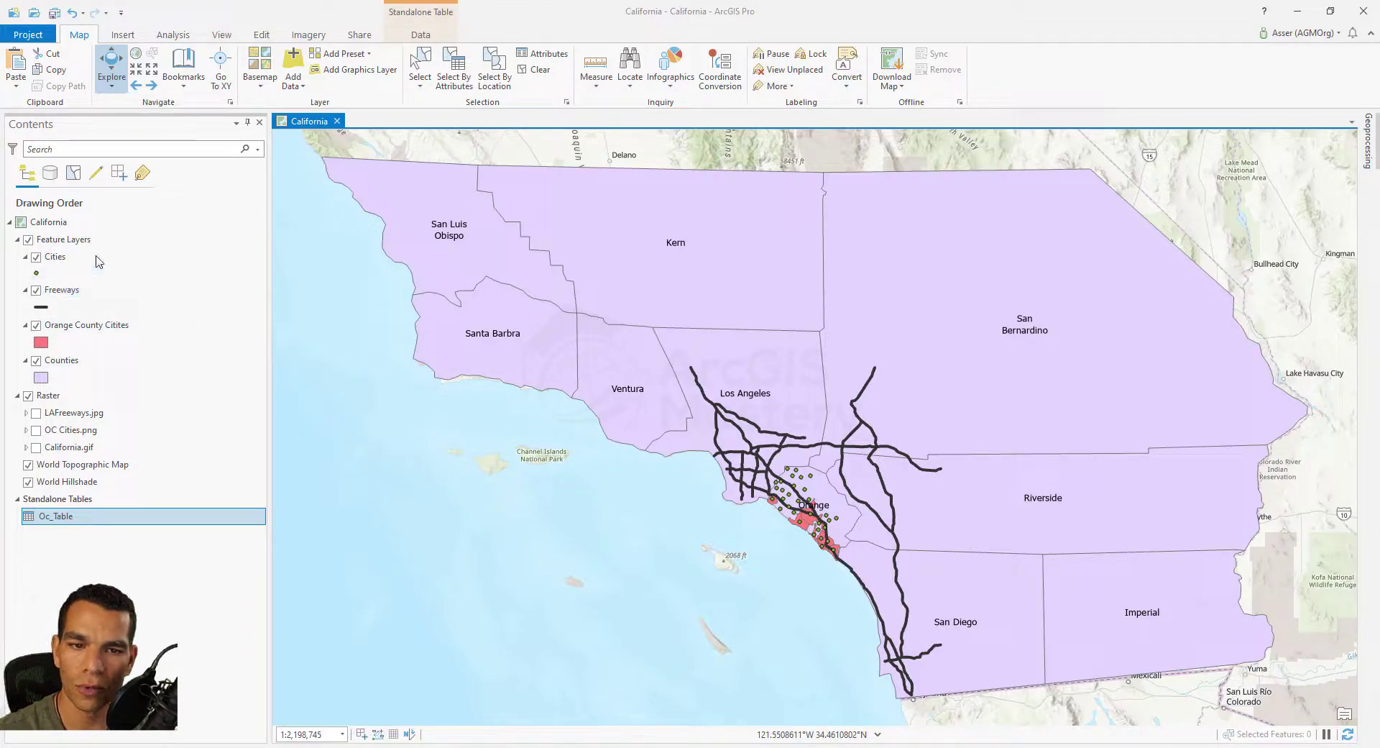
Open the California map's properties and review the general settings, including the available display units
right_click(57, 227)
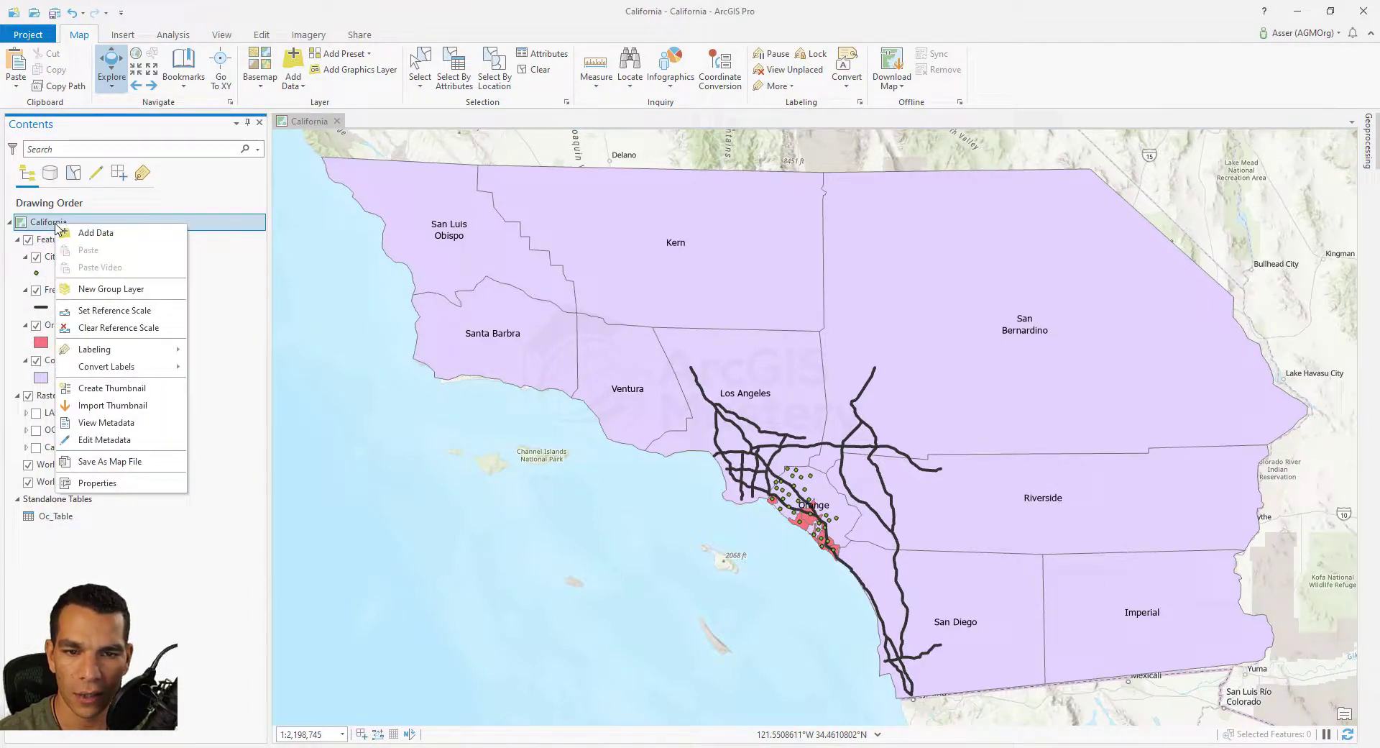
left_click(127, 482)
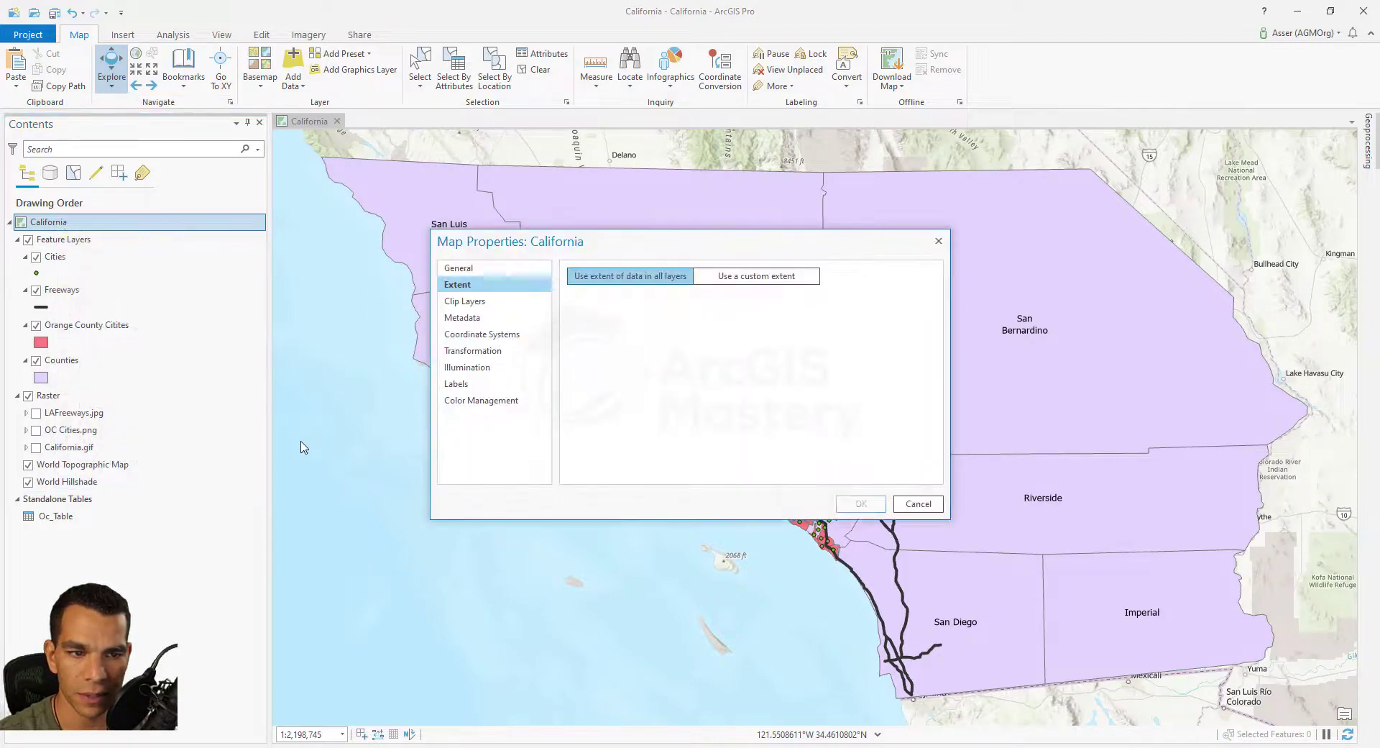
left_click(476, 269)
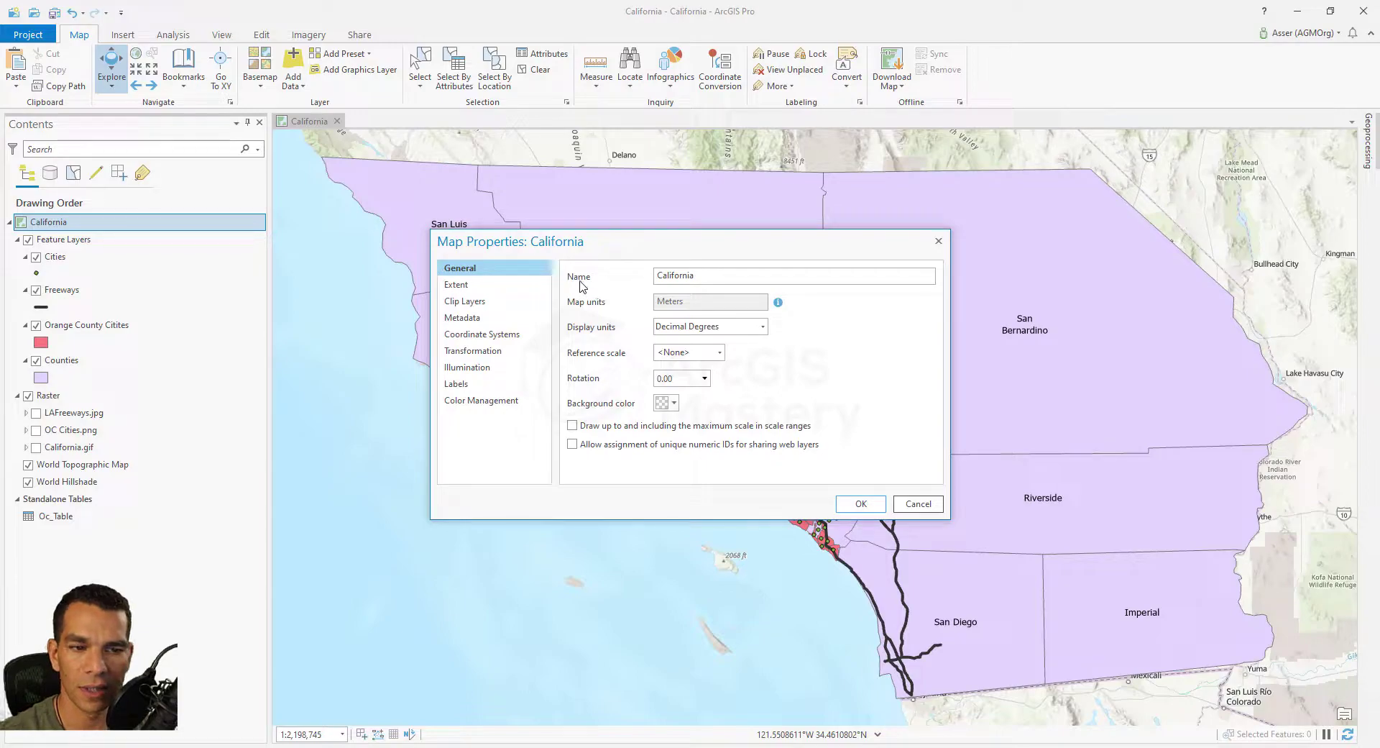
left_click(747, 329)
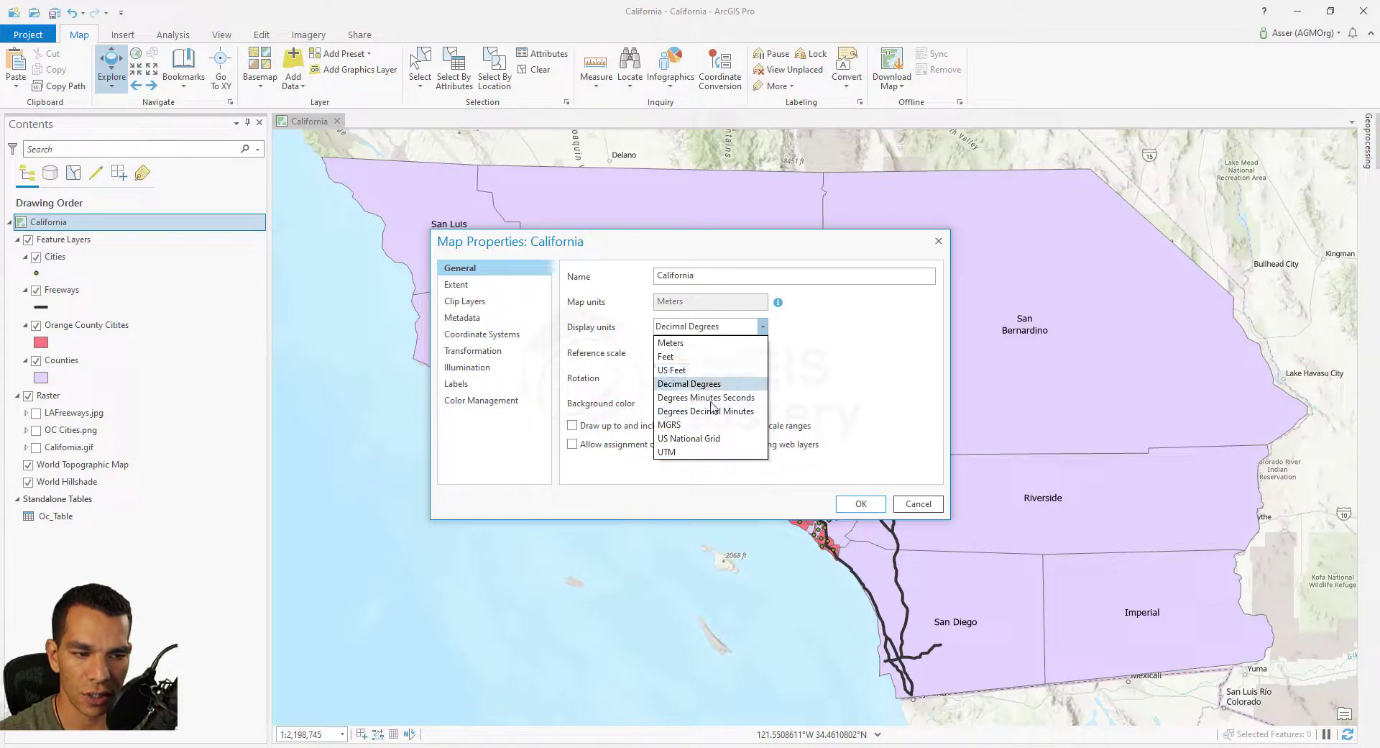
left_click(877, 735)
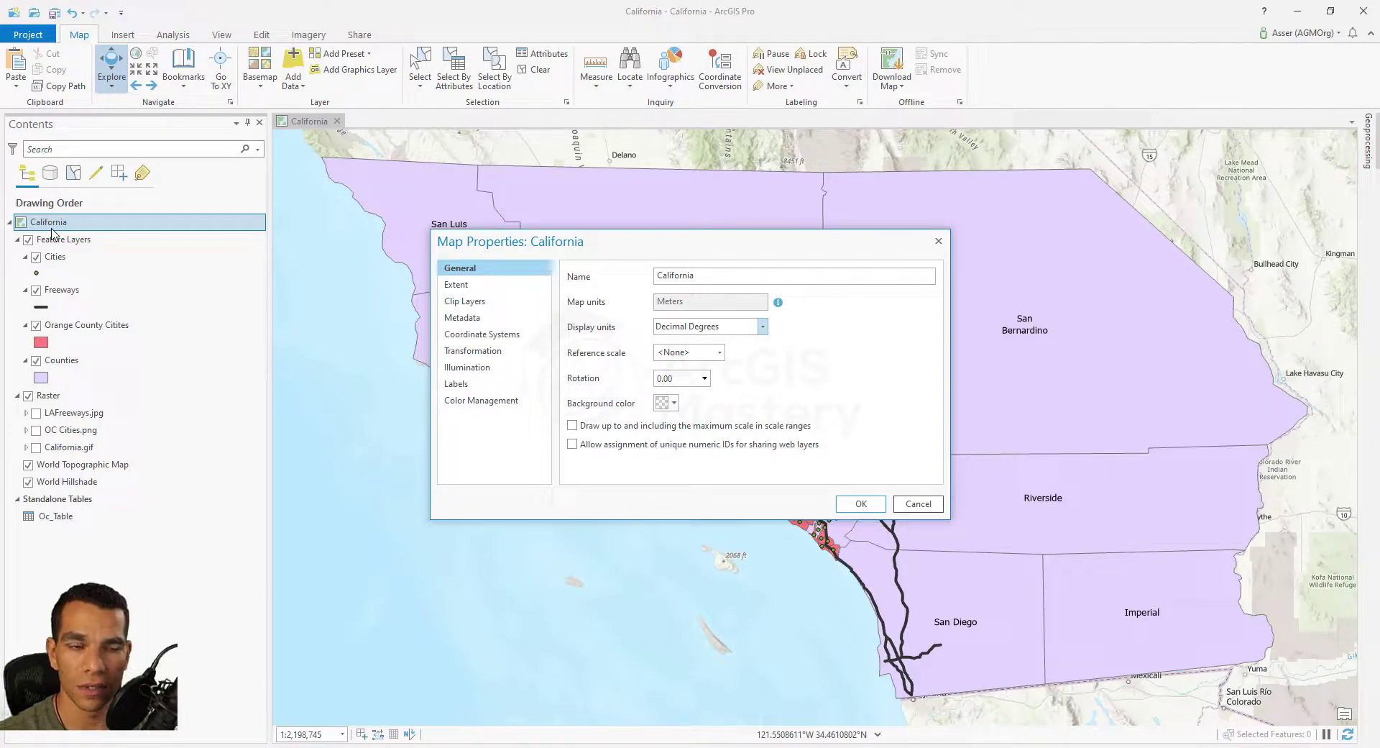
Set the California map's rotation to 120 and apply it
double_click(676, 378)
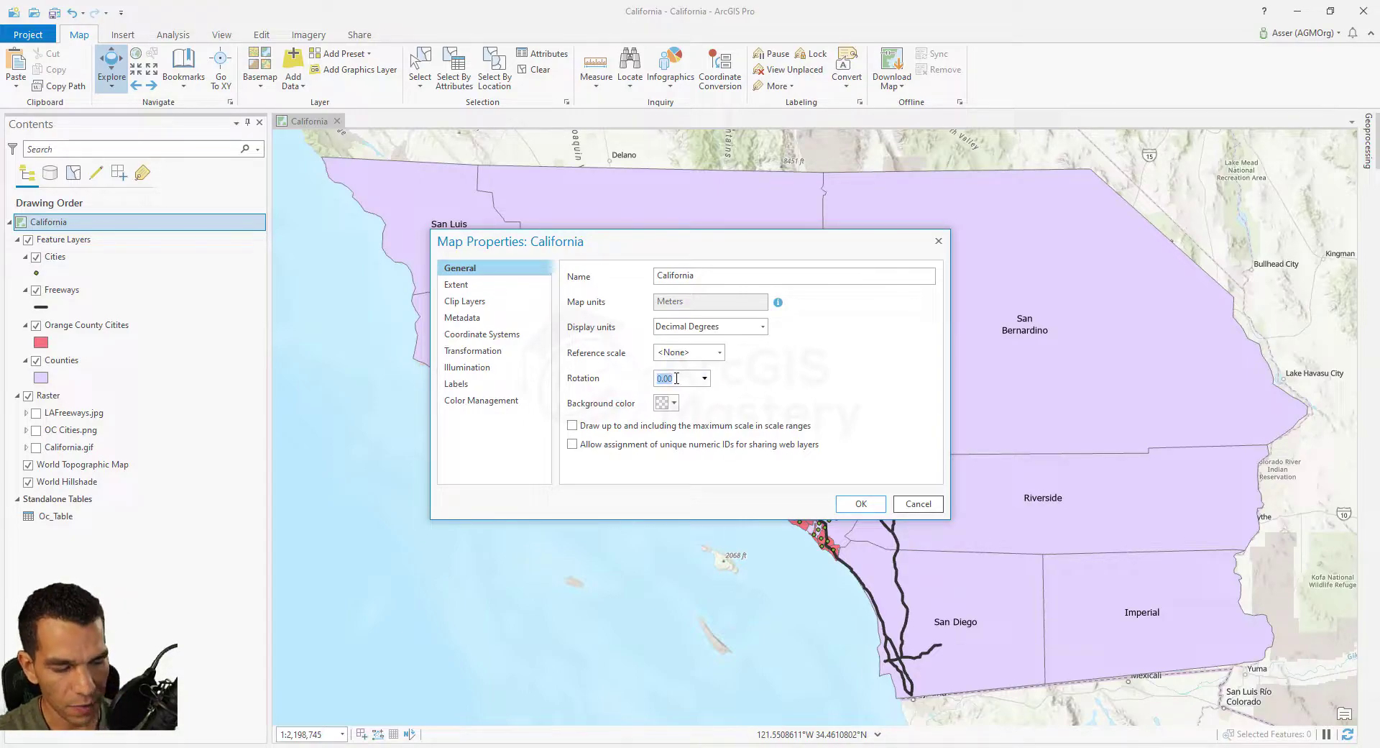
type("120")
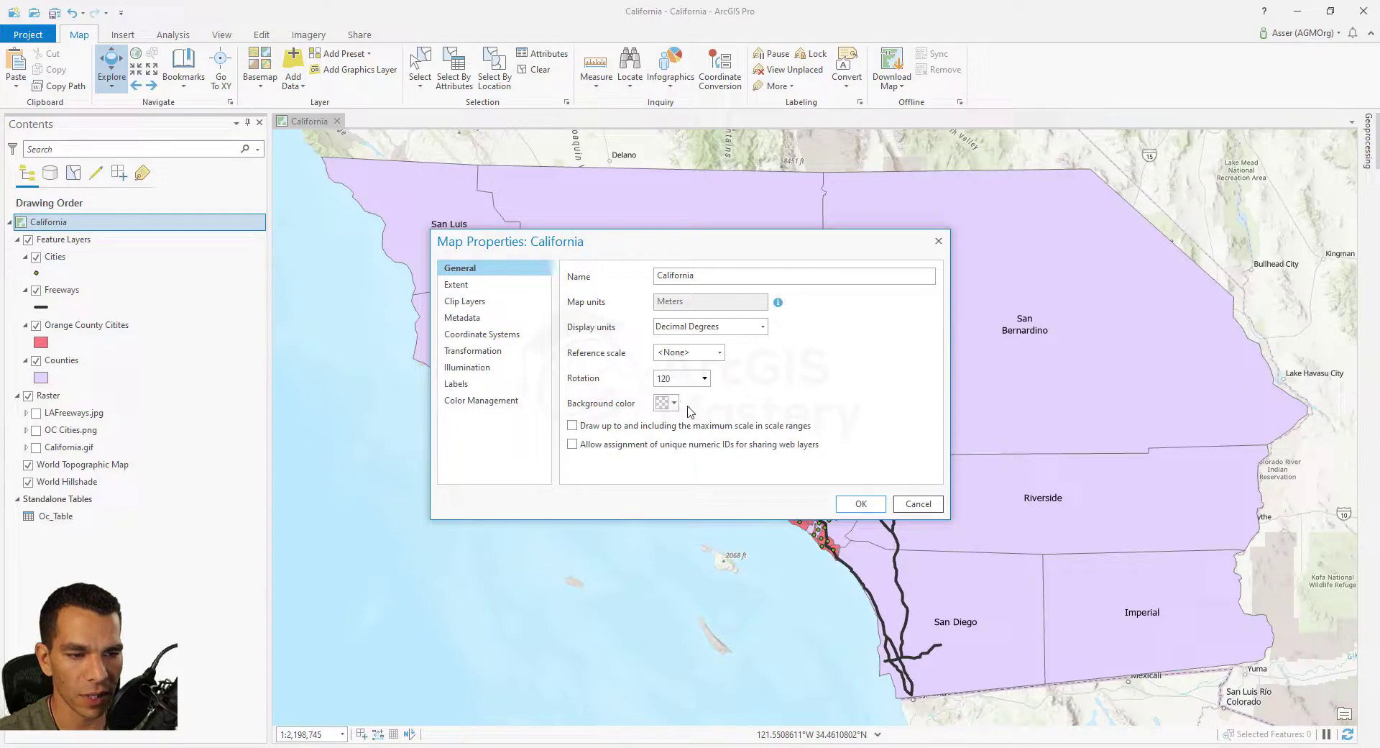
left_click(865, 505)
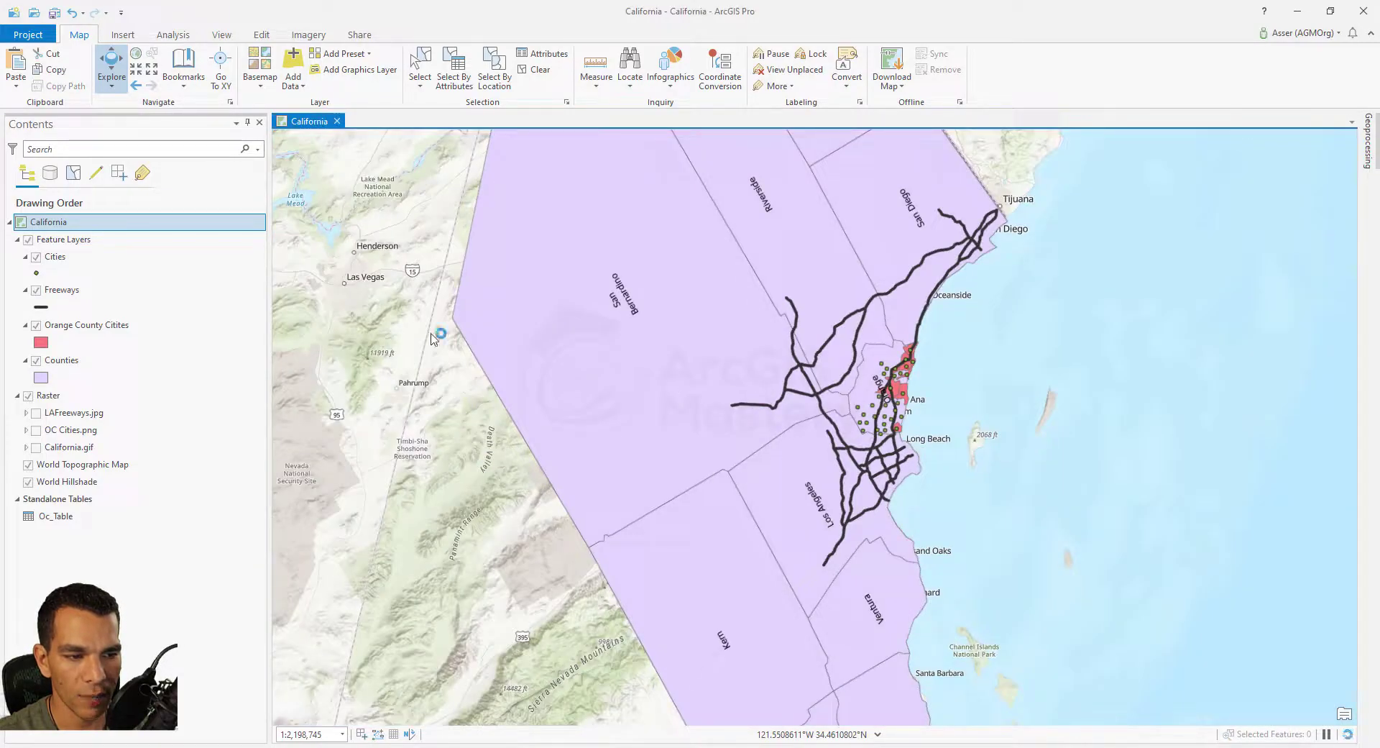
Reset the California map's rotation to 0.00, checking the background color choices and extent settings before applying
double_click(49, 222)
double_click(683, 378)
type("0.00")
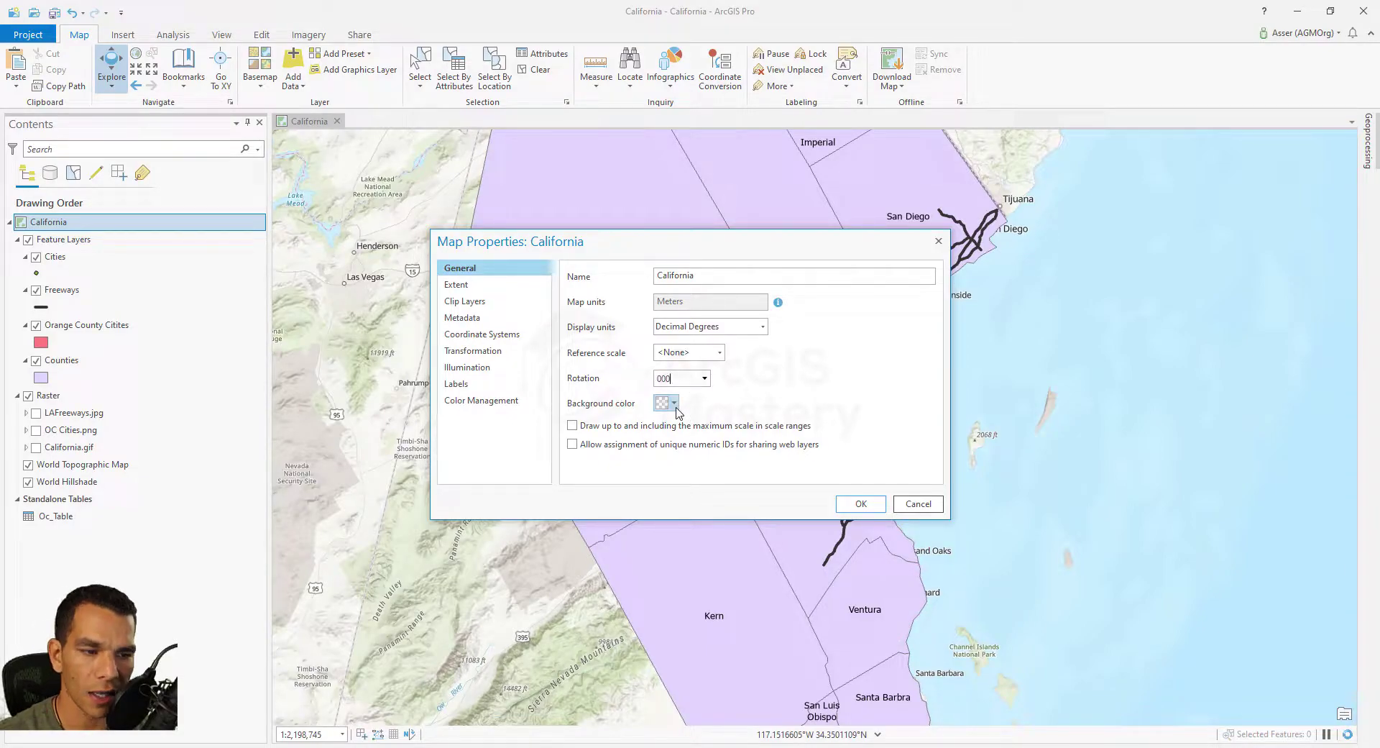
left_click(677, 410)
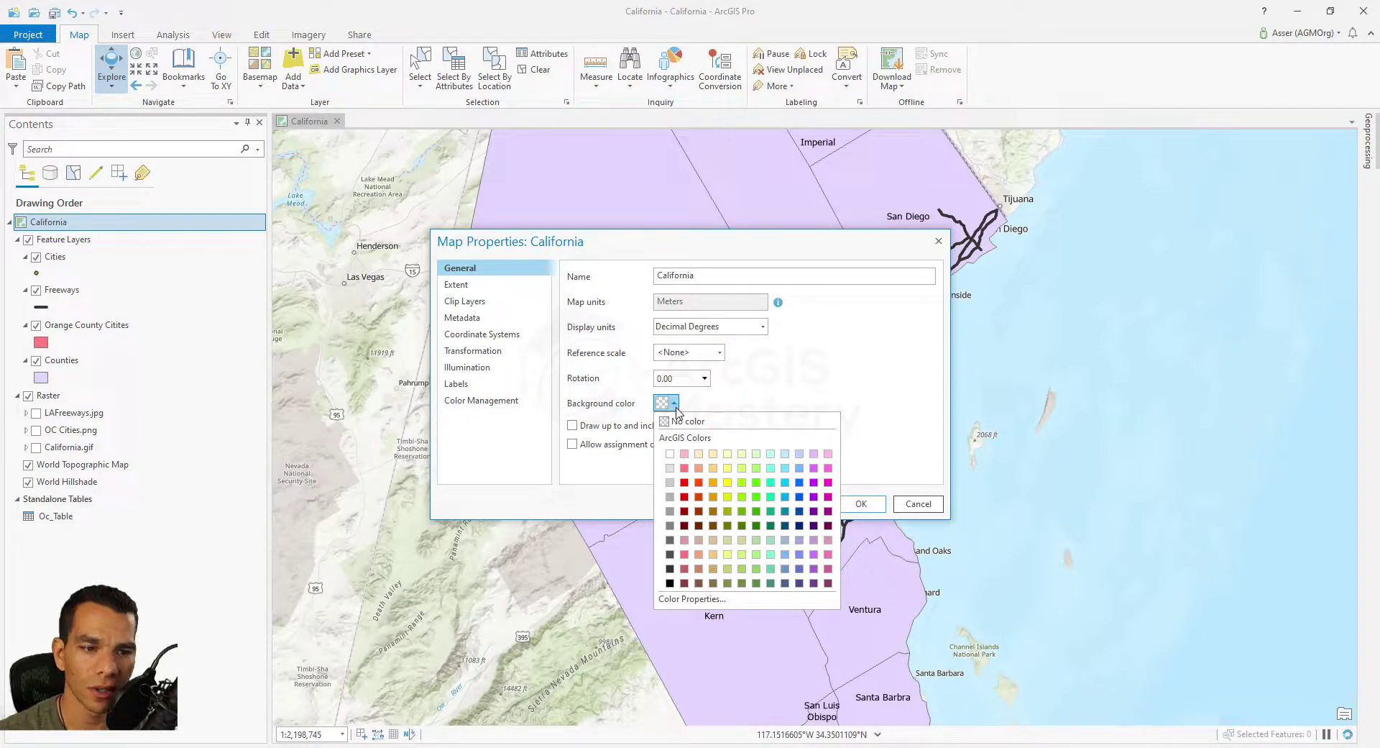
left_click(783, 377)
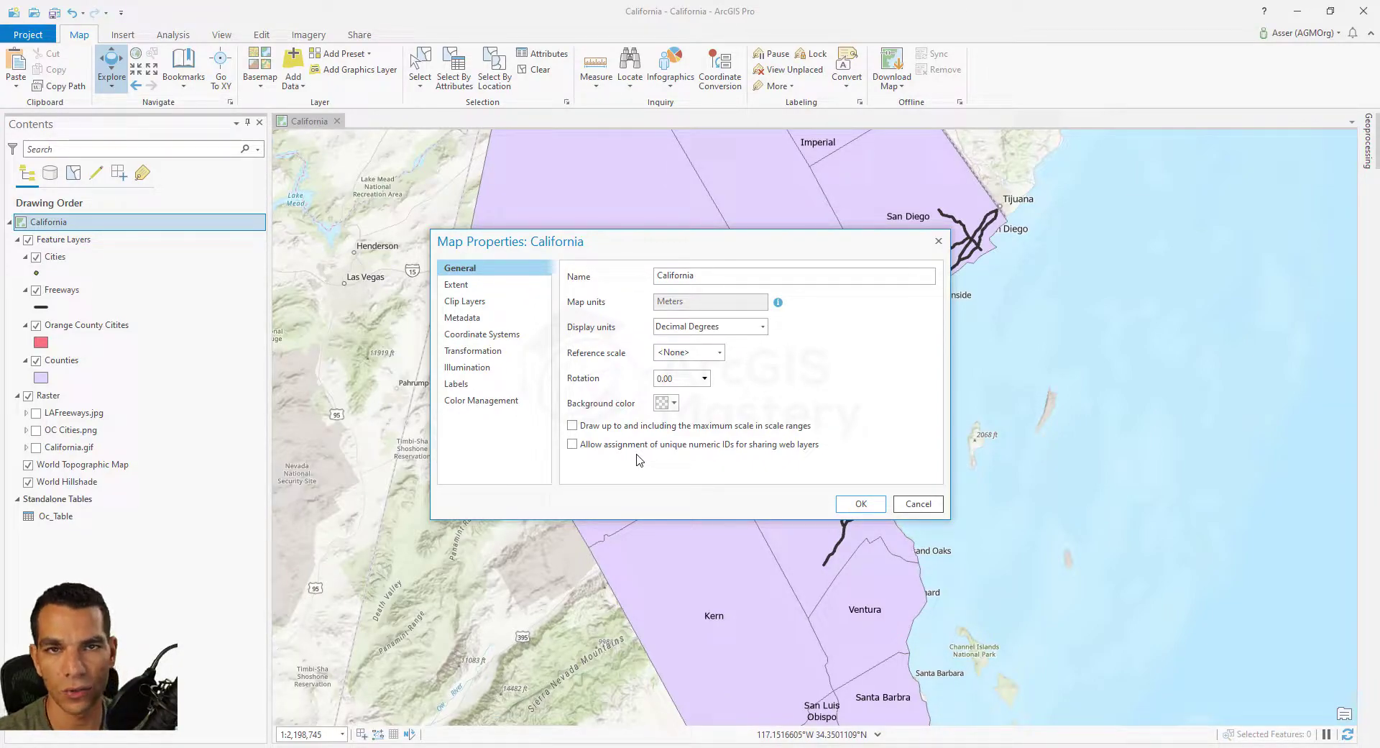
left_click(460, 286)
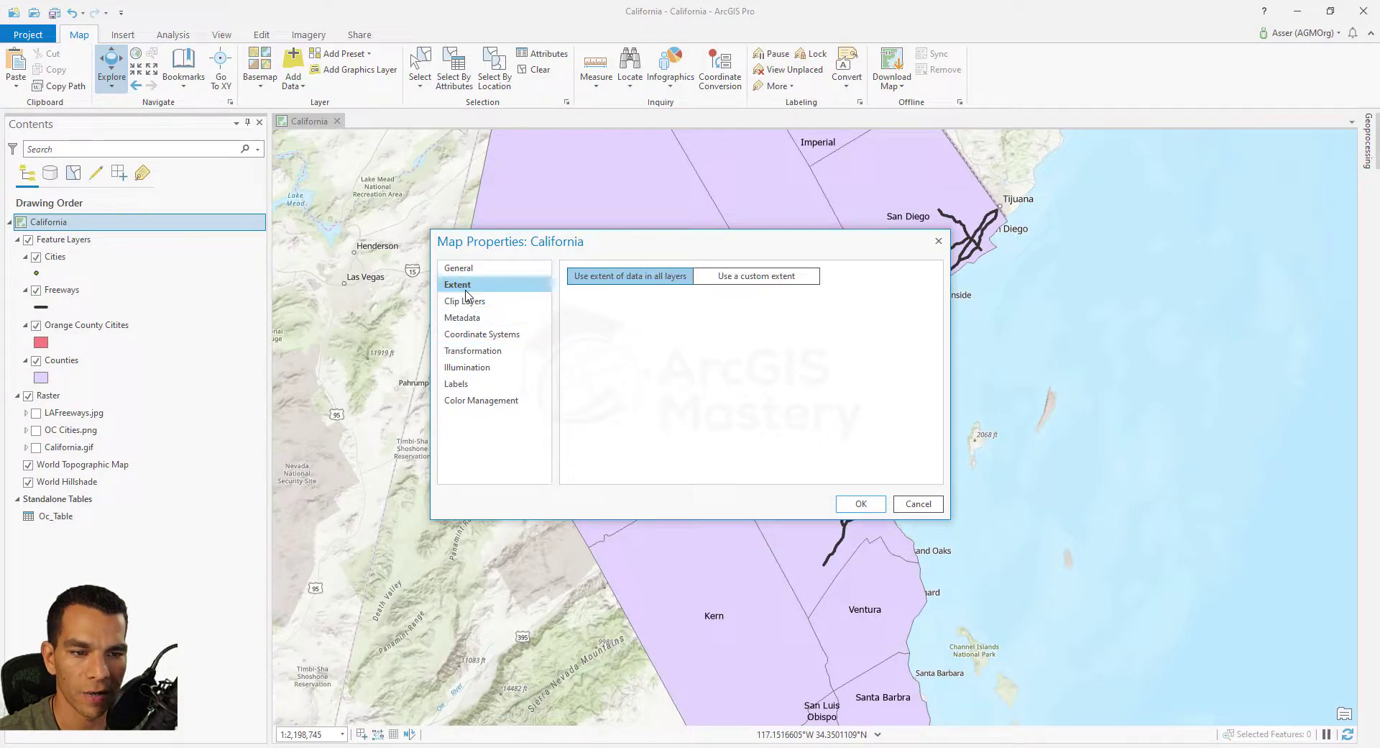
left_click(867, 506)
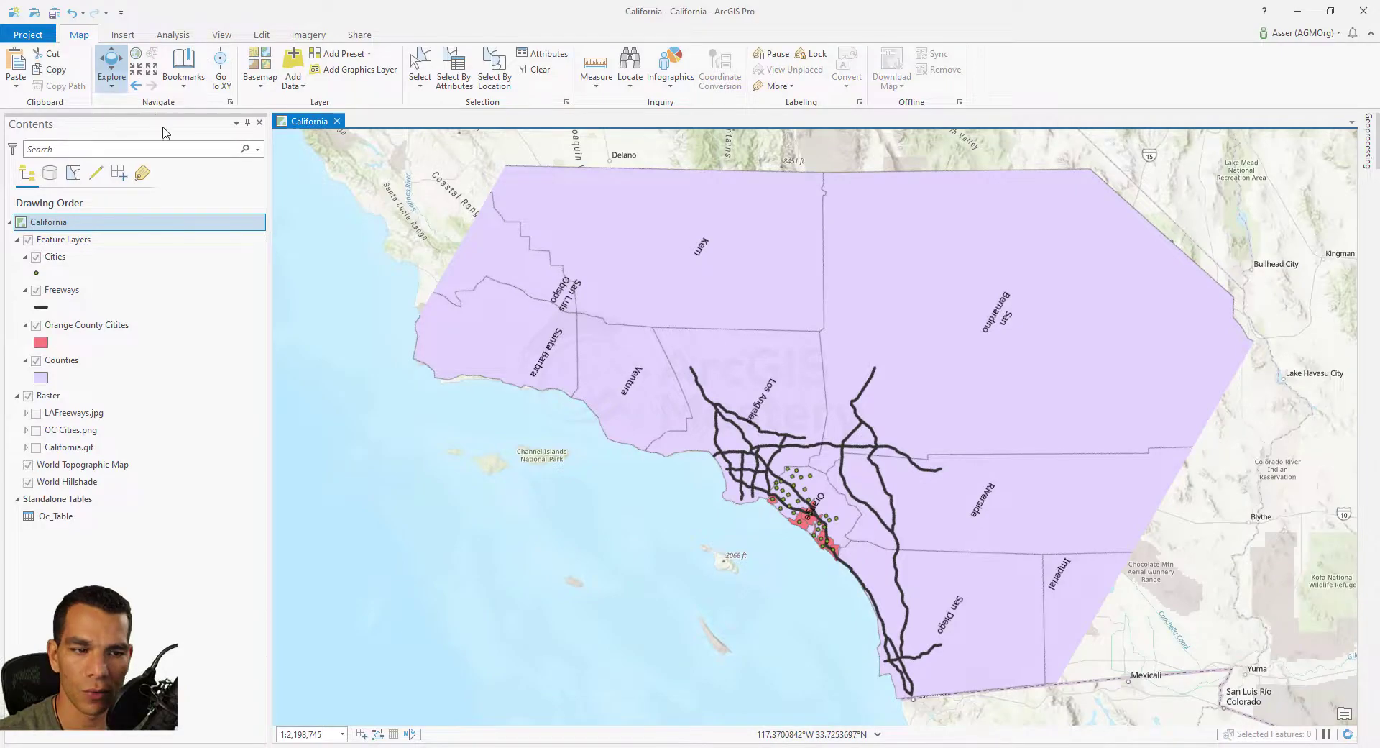
View the map at its full extent and return to the extent of the Feature Layers group
left_click(136, 54)
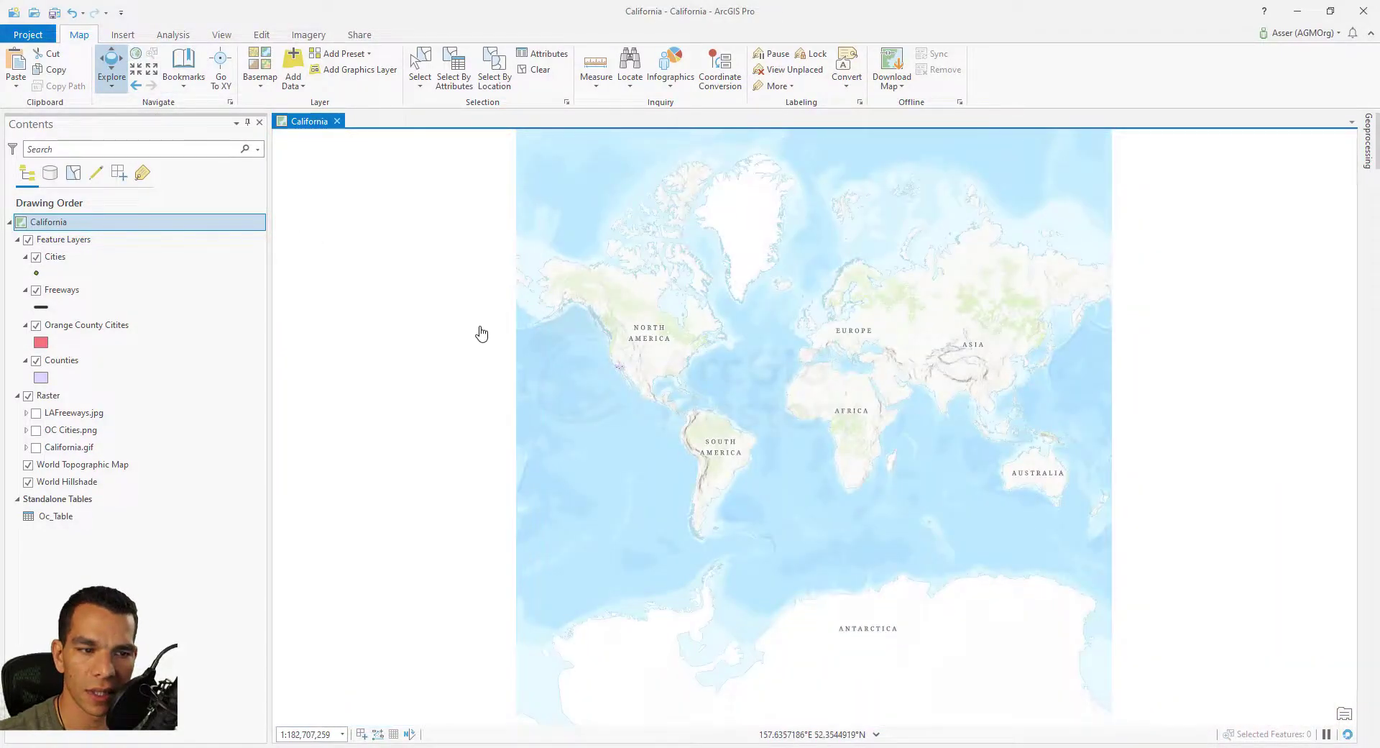
right_click(48, 222)
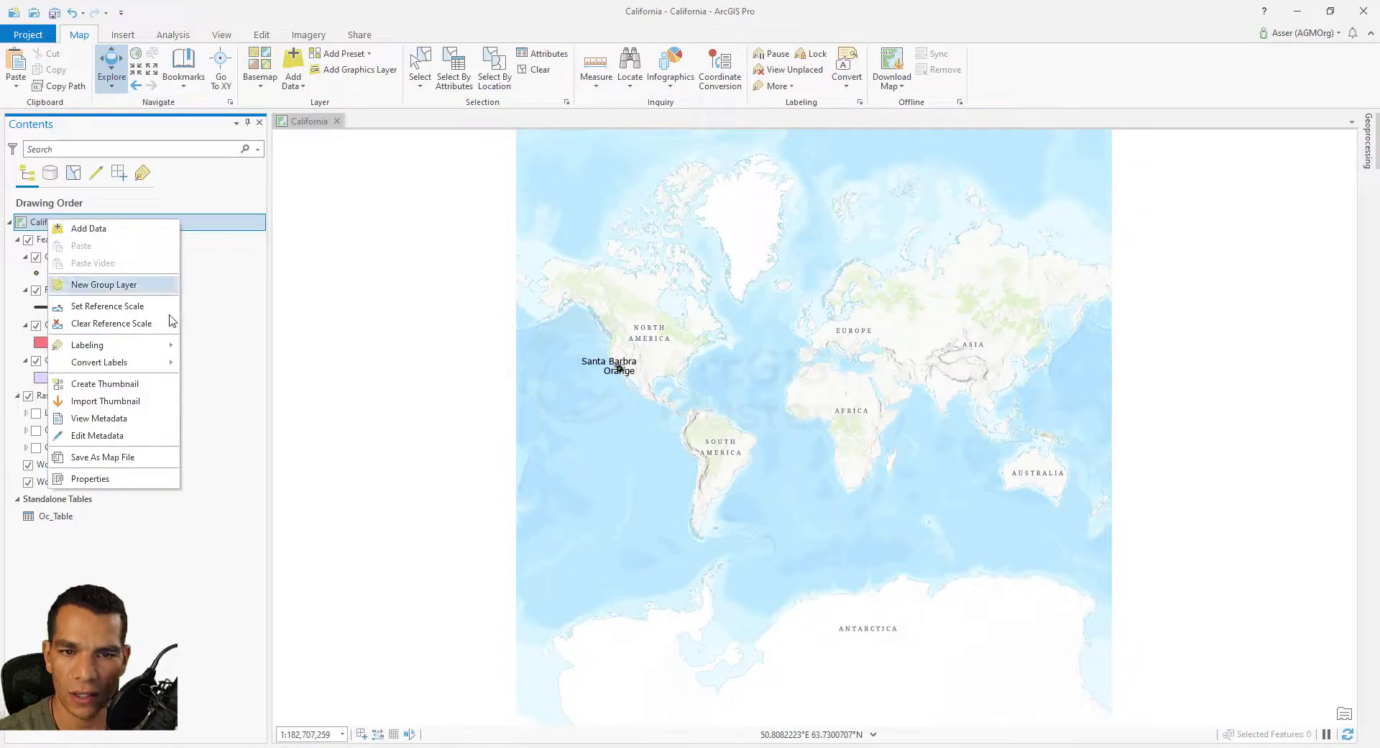
right_click(40, 239)
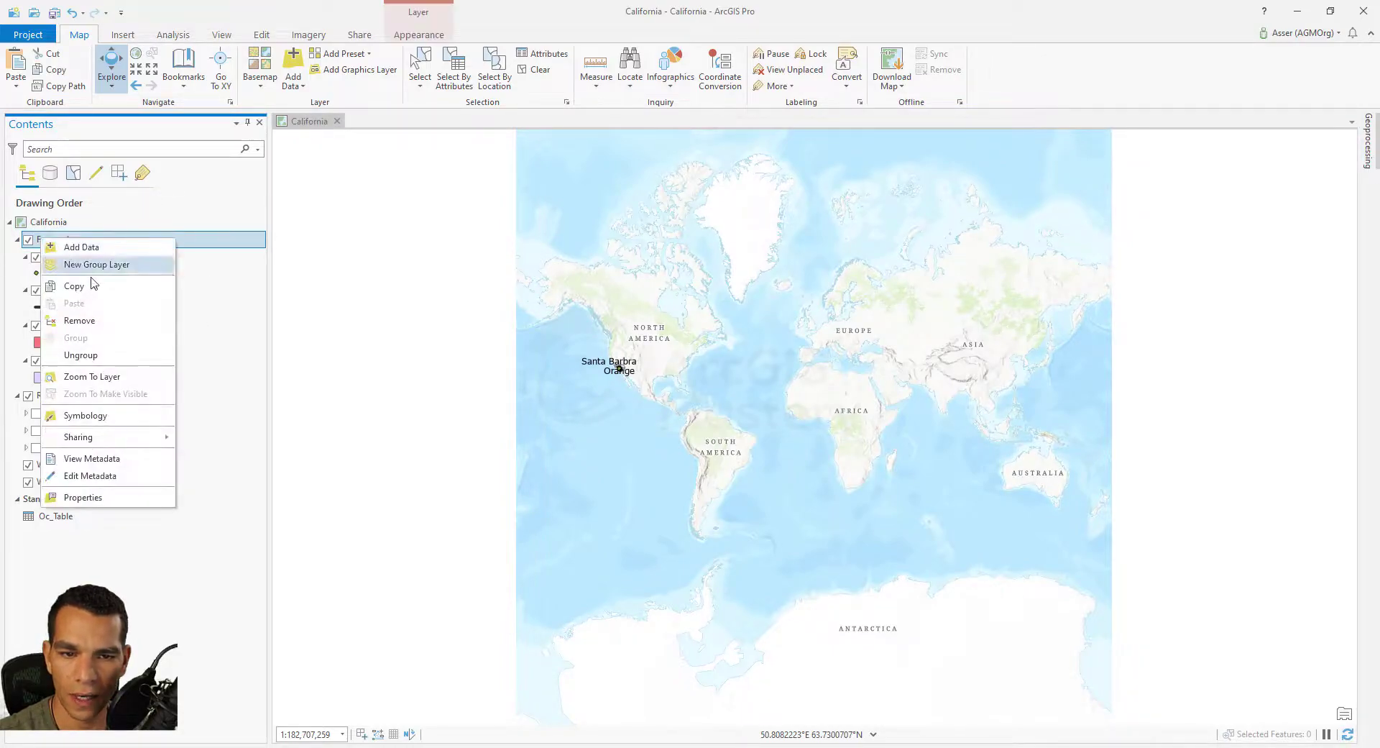
left_click(105, 376)
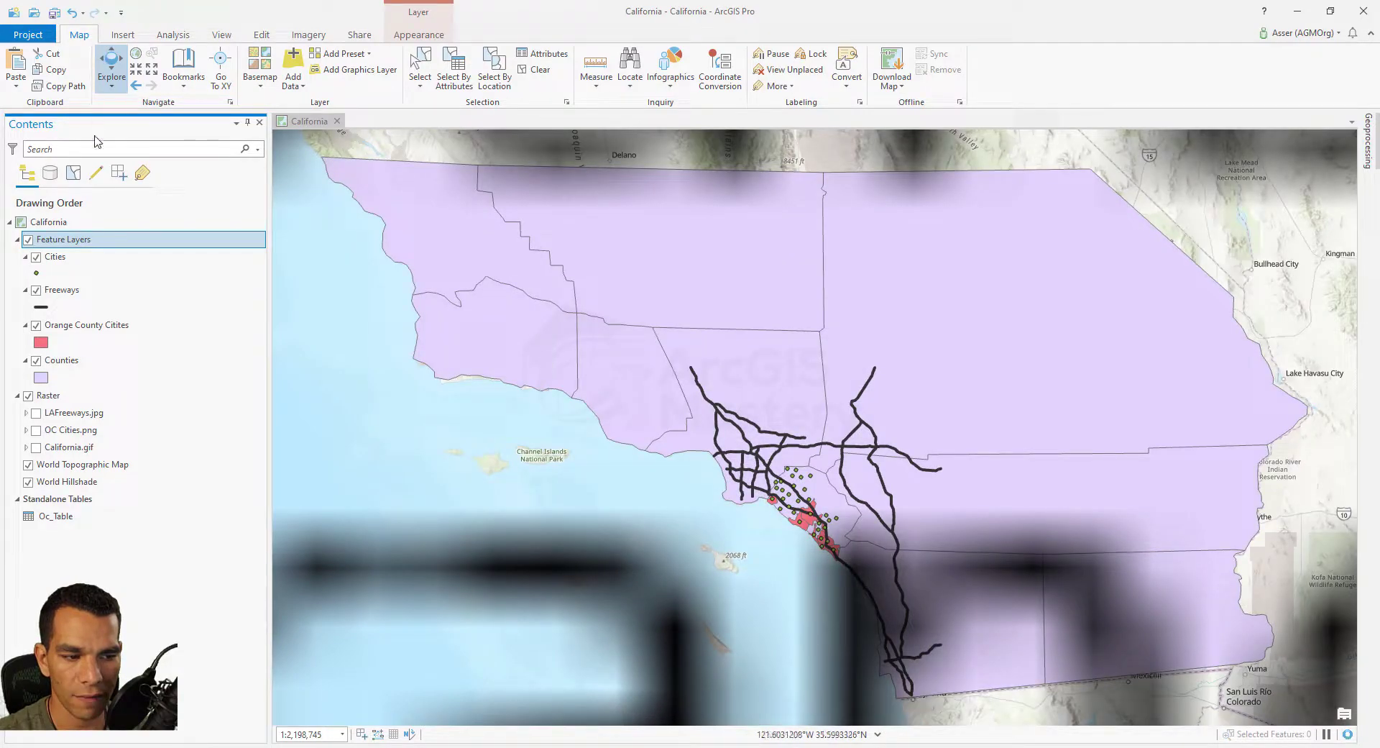
Set the California map to use a custom extent taken from the current visible extent
right_click(58, 222)
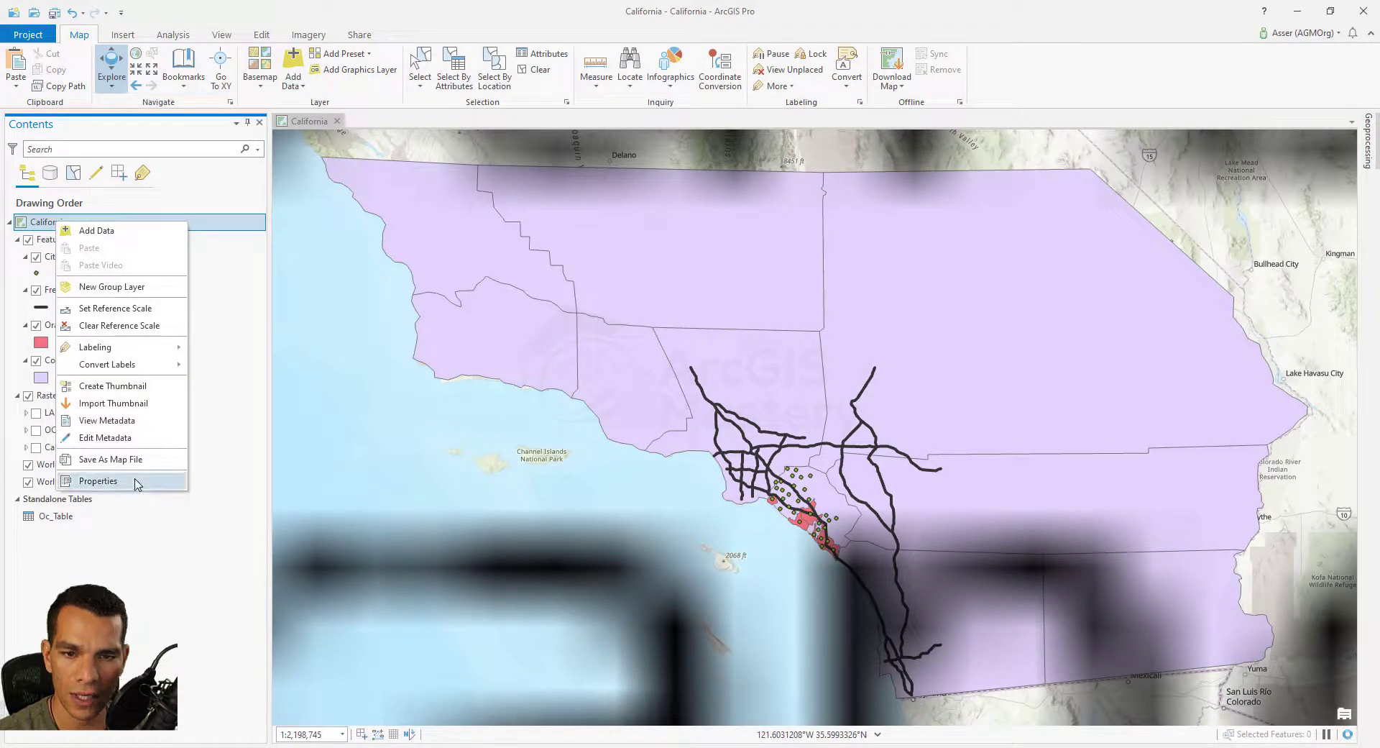
left_click(138, 480)
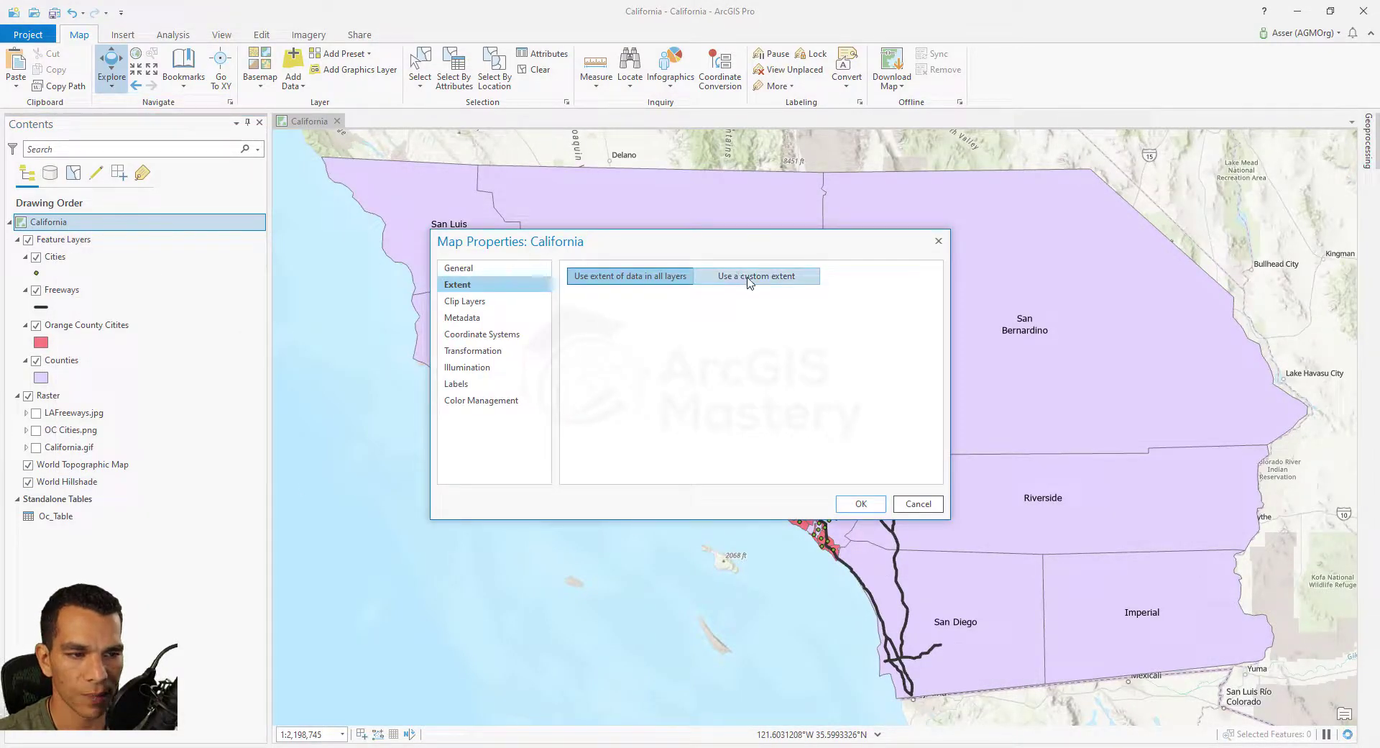
left_click(768, 285)
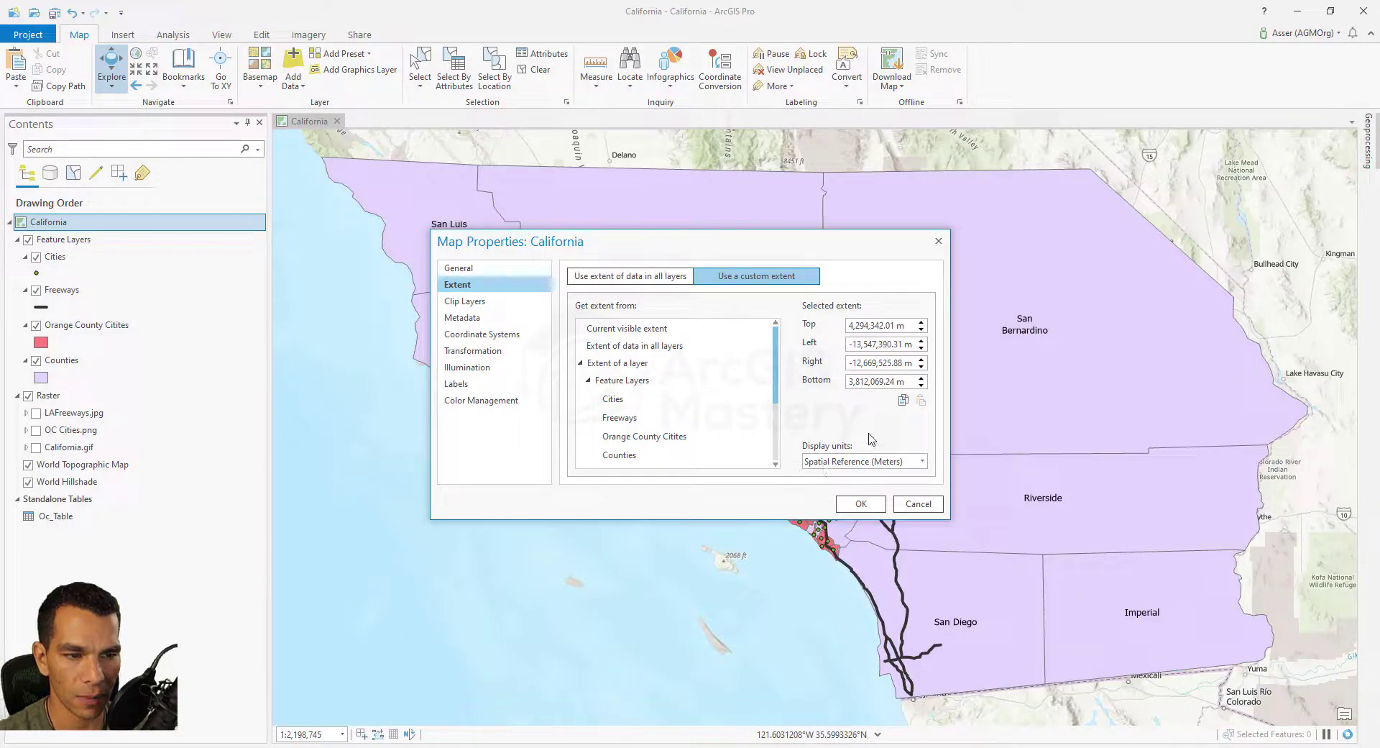
left_click(653, 332)
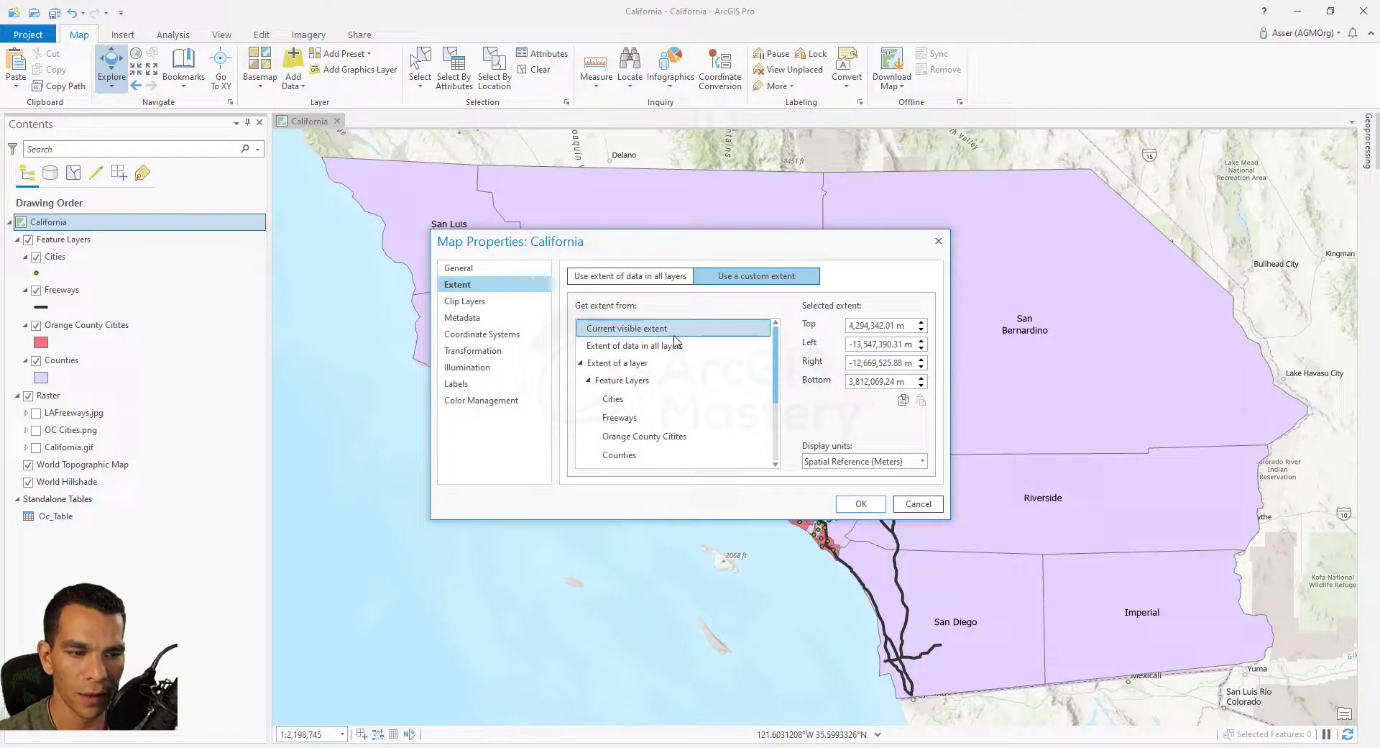
mouse_move(647, 404)
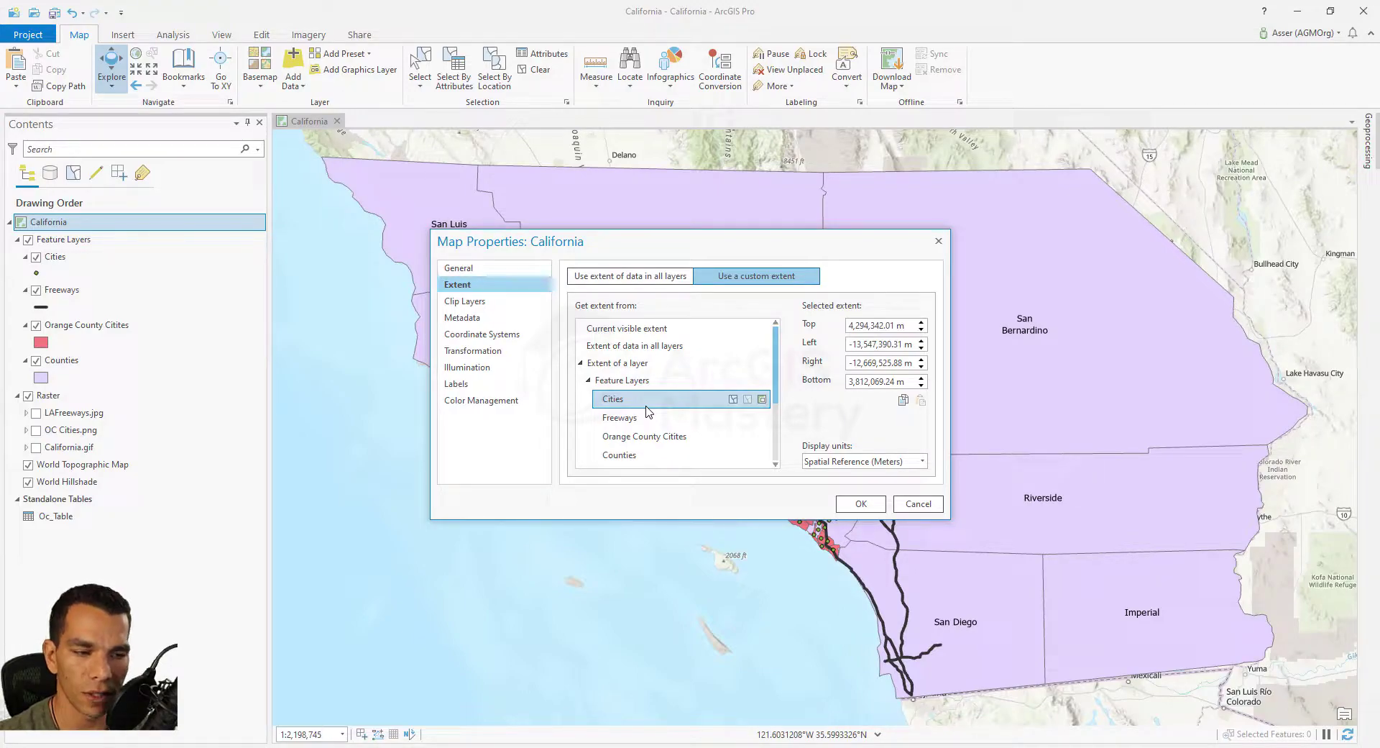
left_click(750, 282)
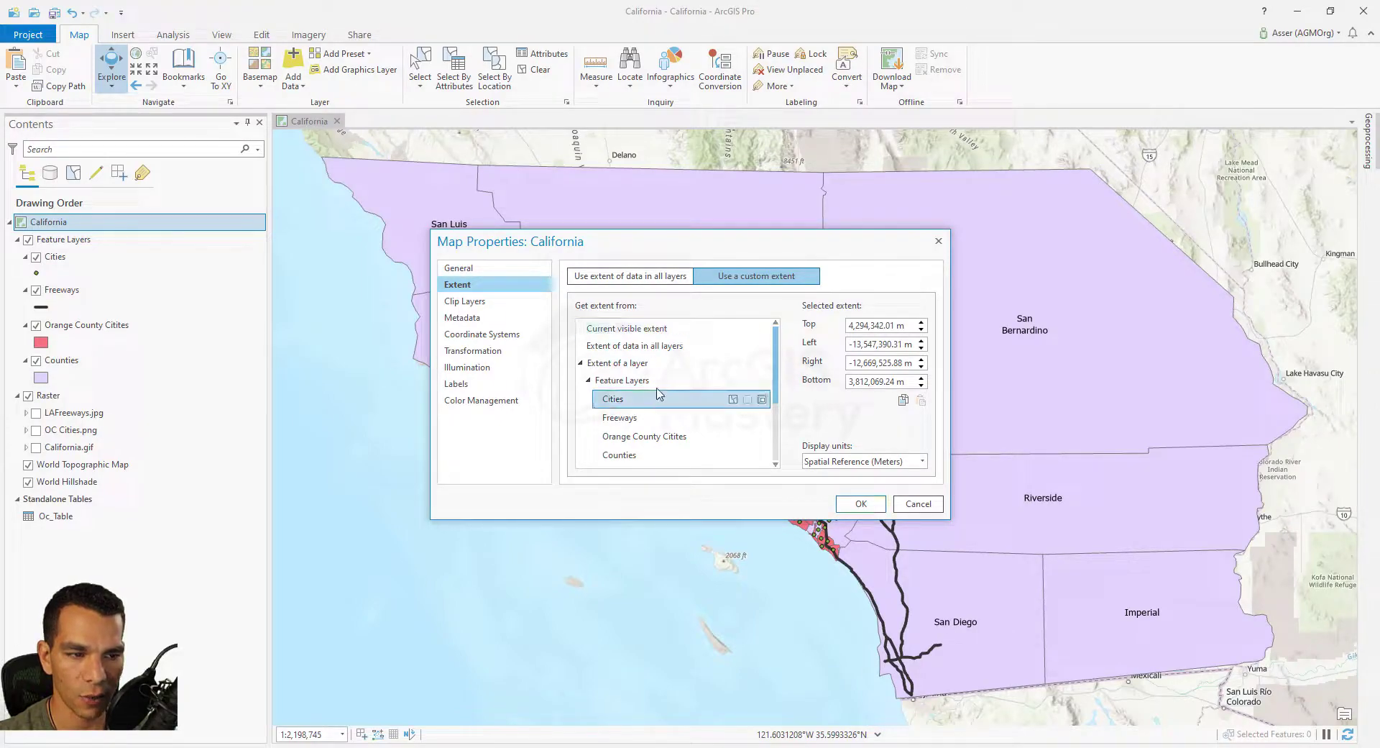
Try clipping the map layers to a custom extent, using the extent of data in all layers
left_click(477, 306)
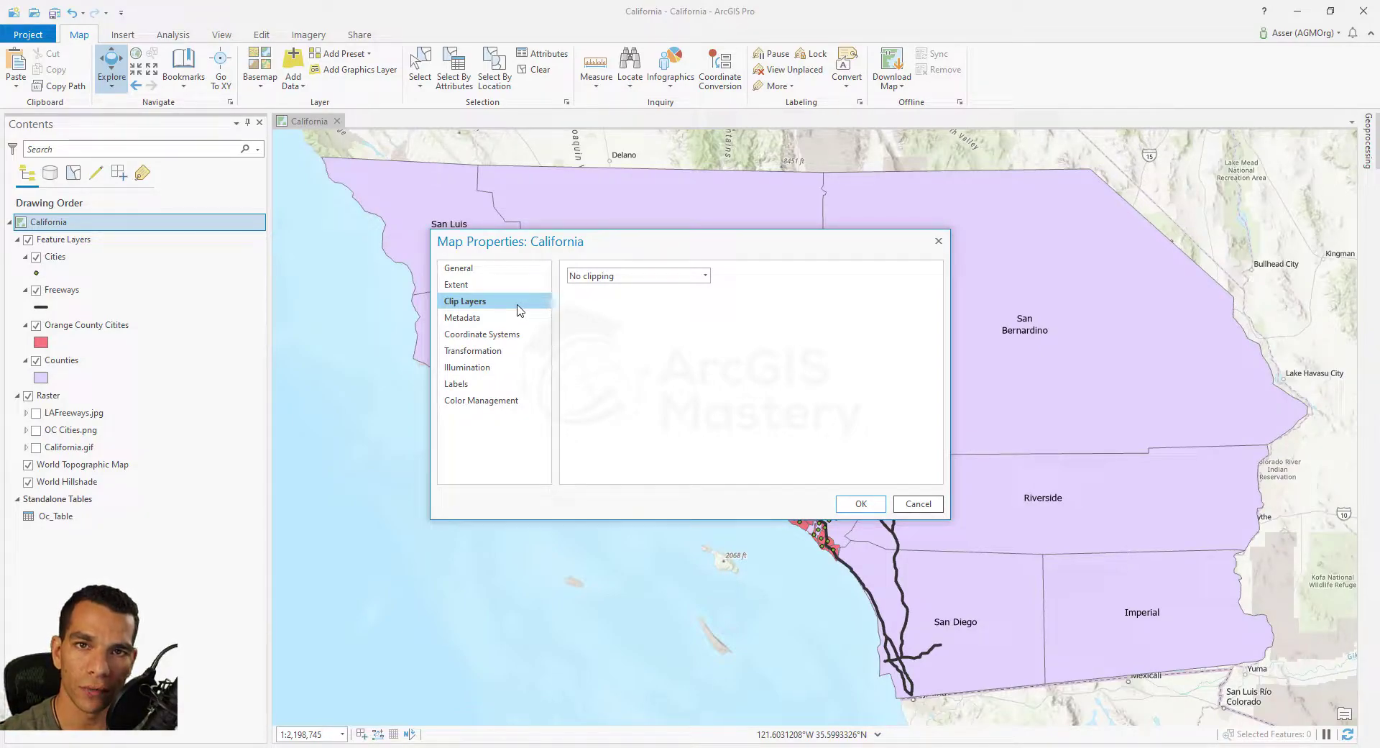
left_click(645, 278)
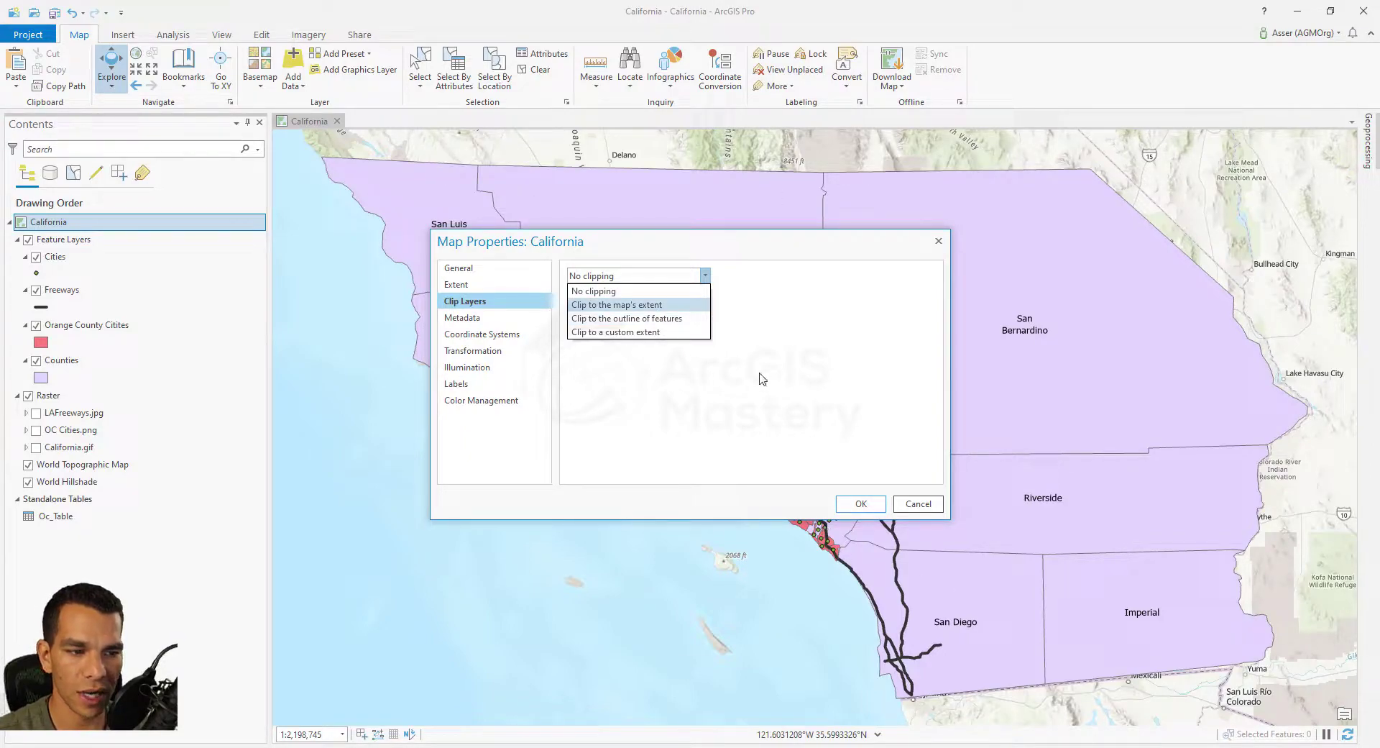
left_click(659, 338)
left_click(666, 344)
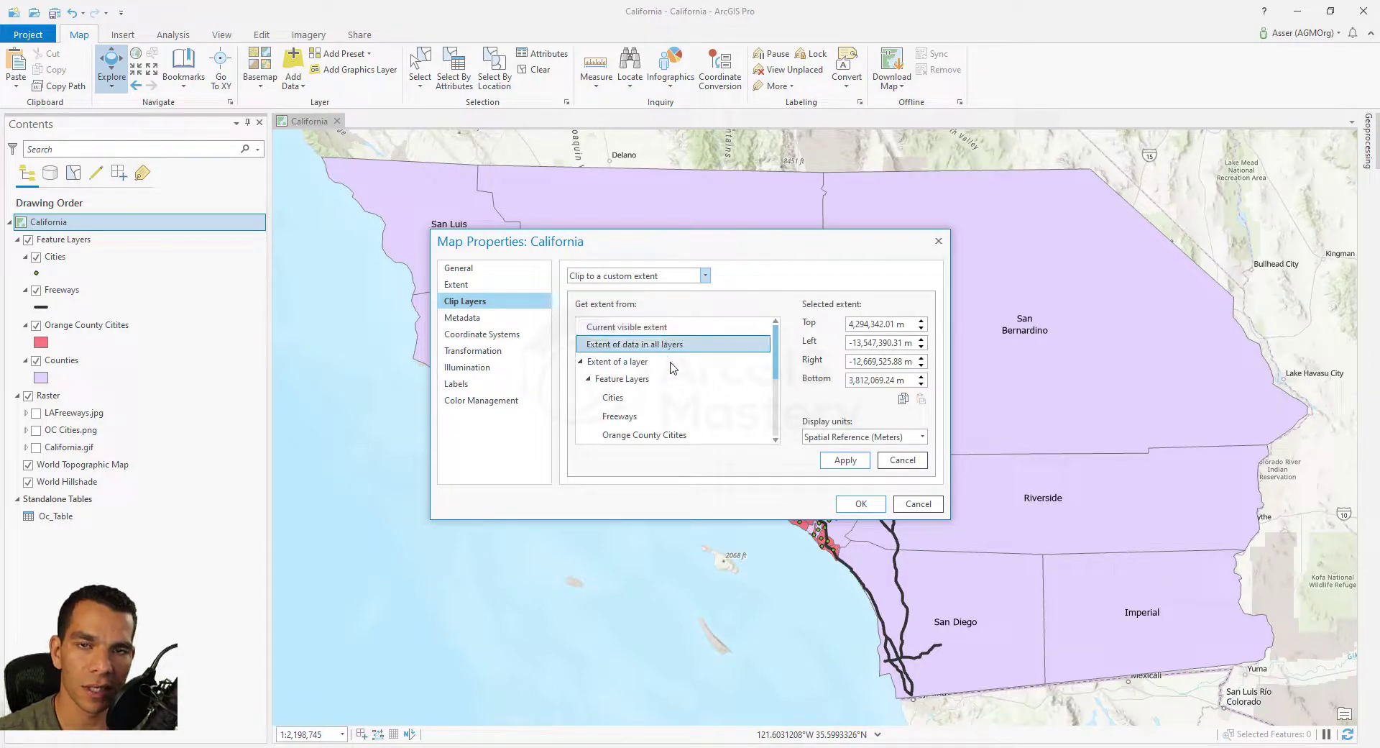
left_click(665, 398)
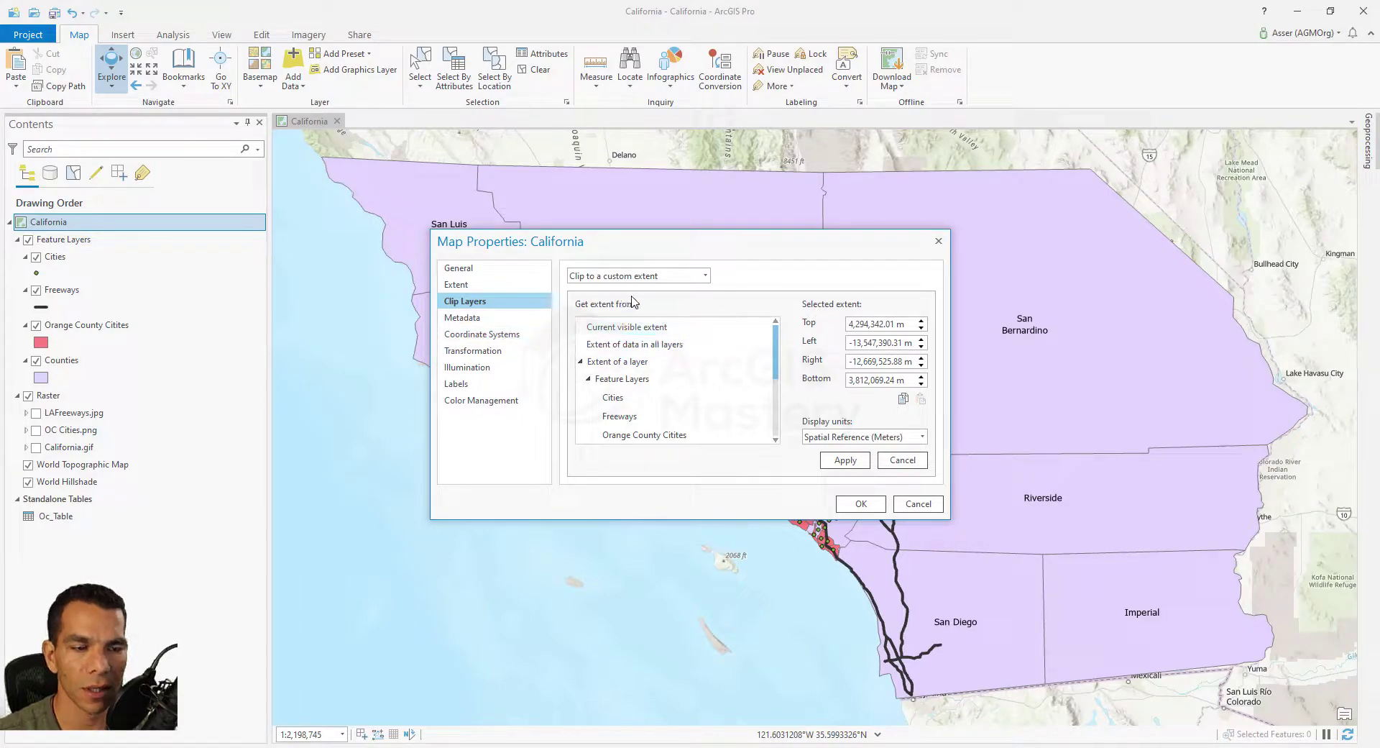
Clip the layers to the map's extent and apply the map properties
left_click(649, 277)
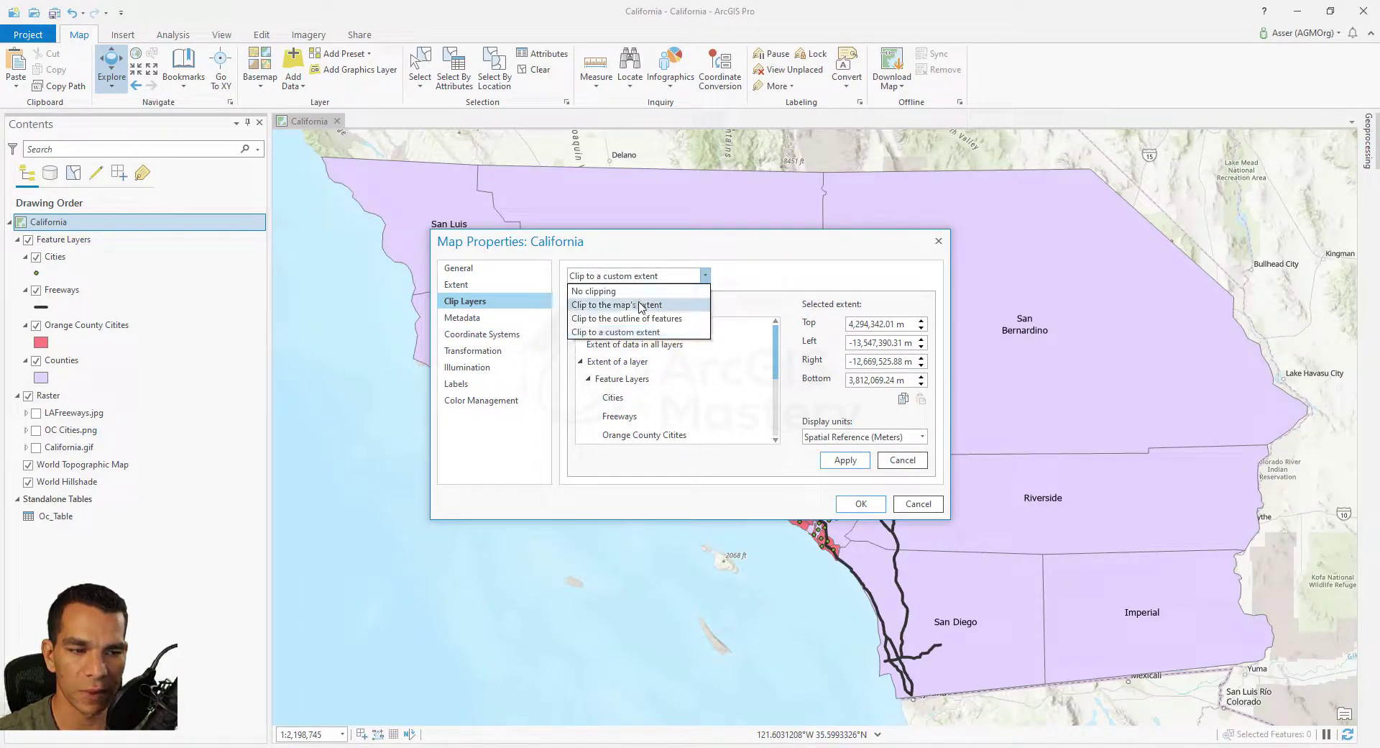
left_click(653, 309)
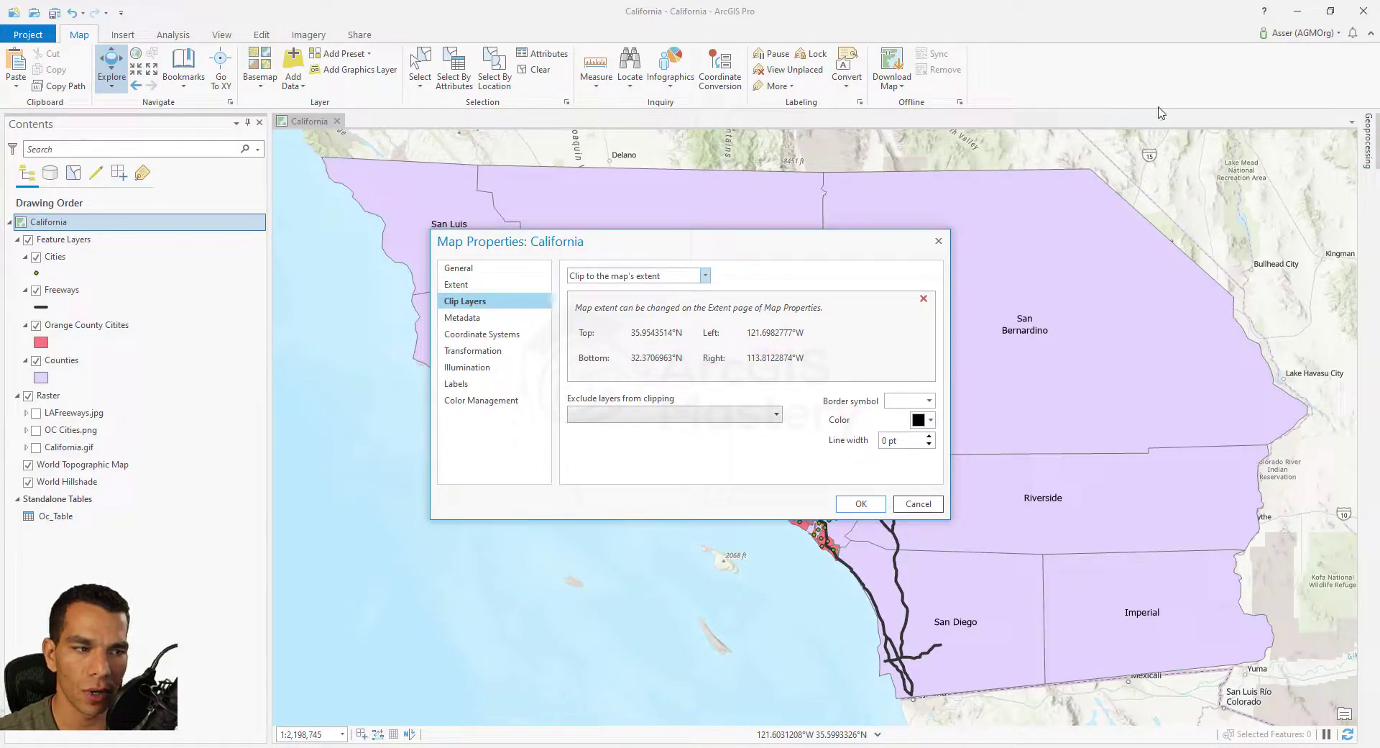
left_click(857, 505)
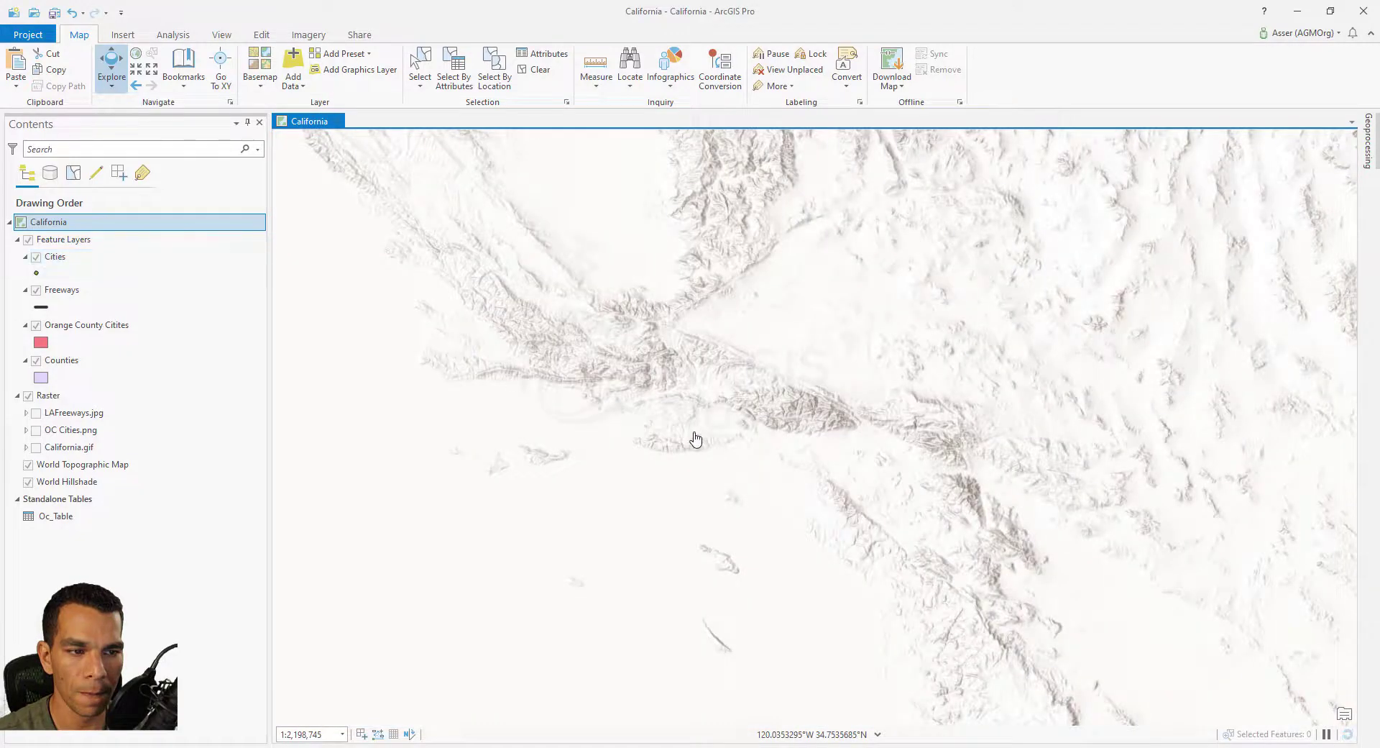
Inspect the clipped California map at smaller scales, return to its full extent, and select the map entry
scroll(675, 467, "up", 2)
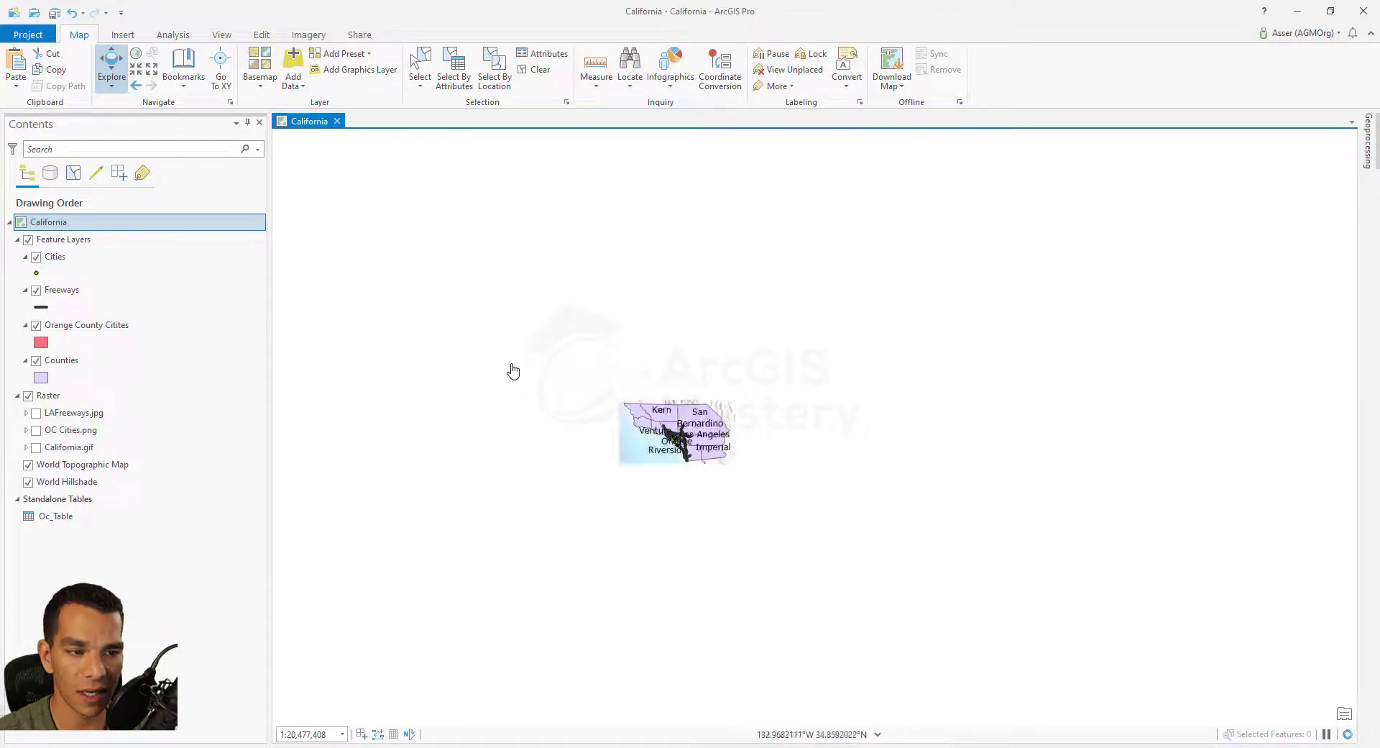
scroll(700, 453, "up", 1)
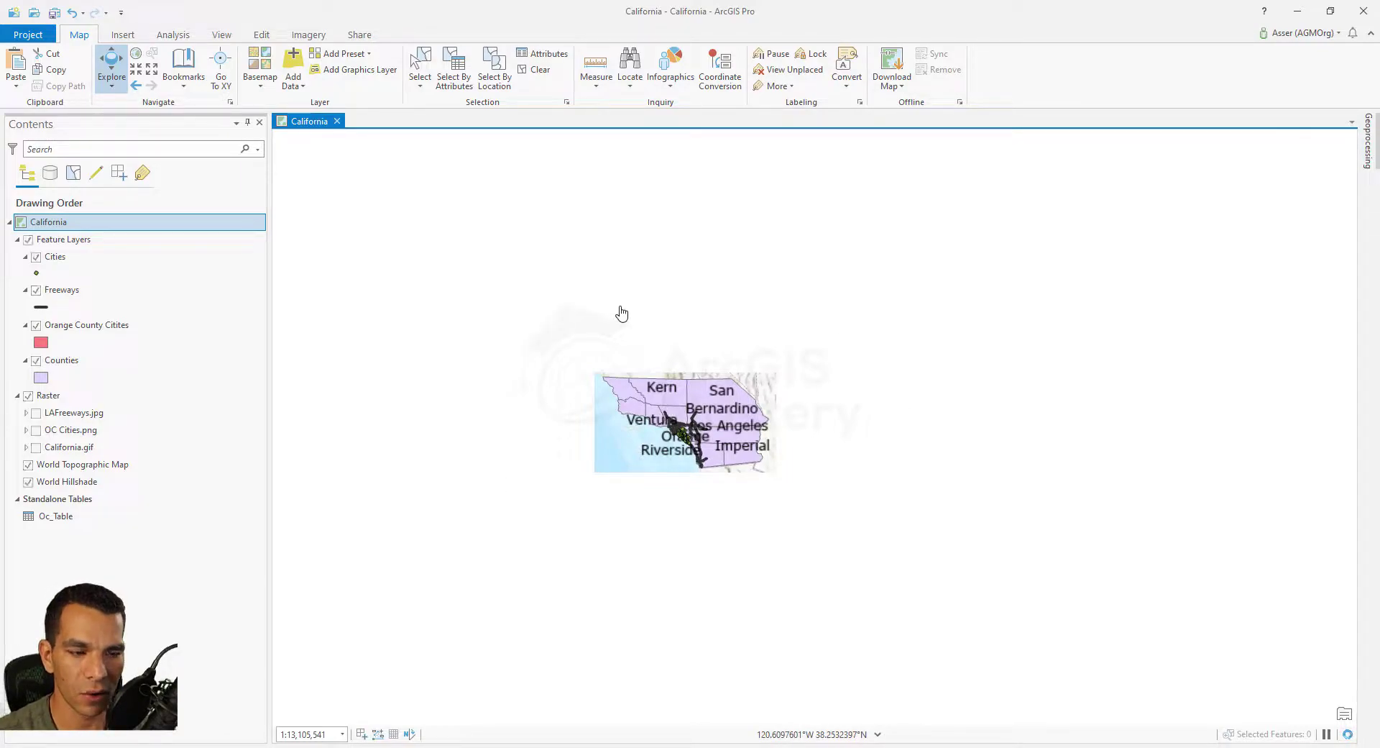
scroll(670, 429, "up", 2)
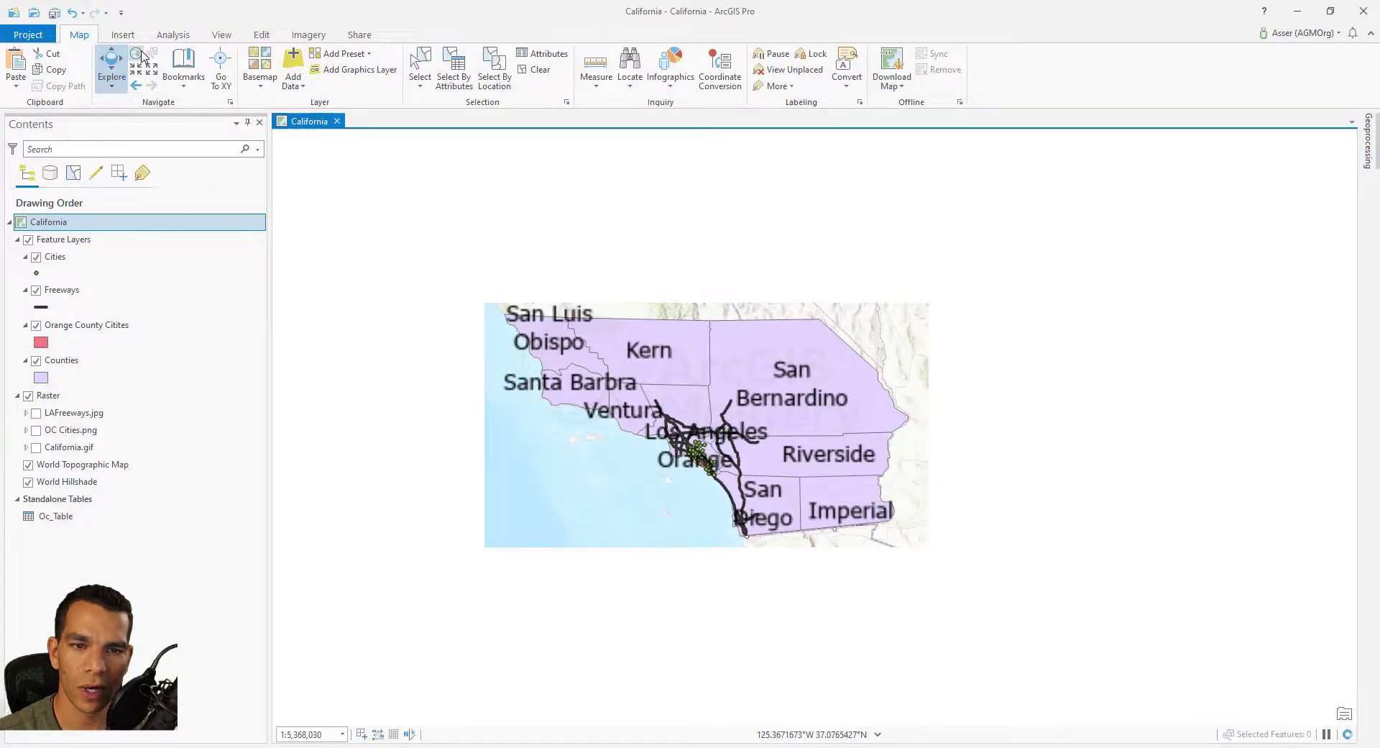
scroll(632, 426, "up", 2)
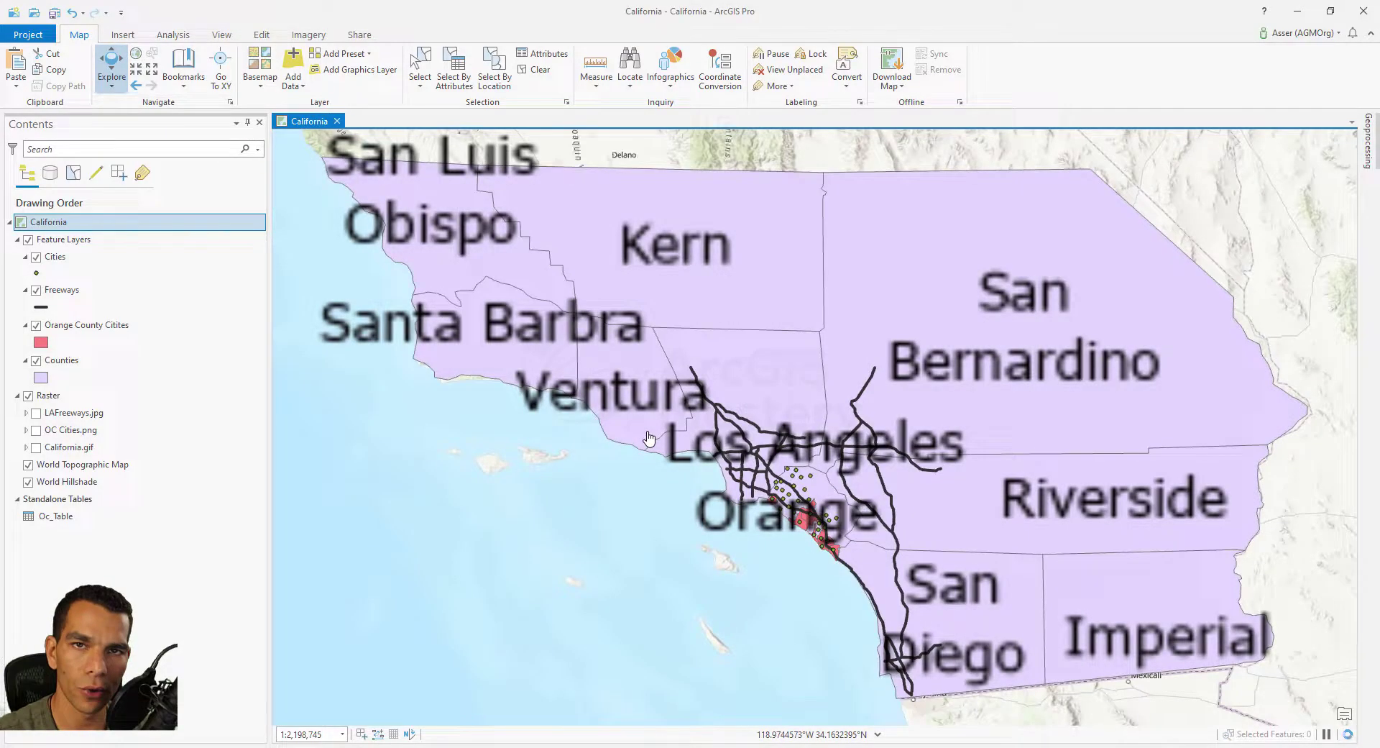
left_click(65, 228)
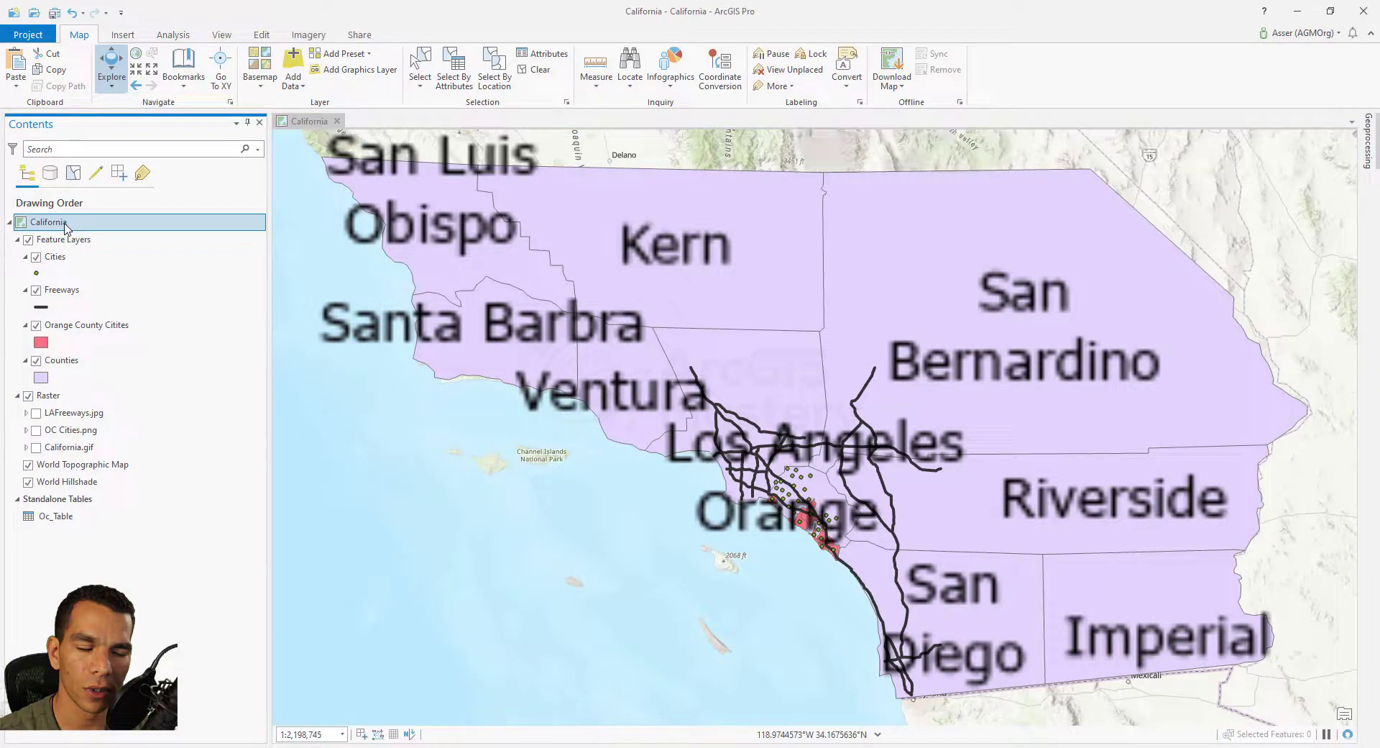
Clip the map layers to the outline of the Counties features, and briefly hide the Feature Layers group to check the clipped basemap
key("shift+F10")
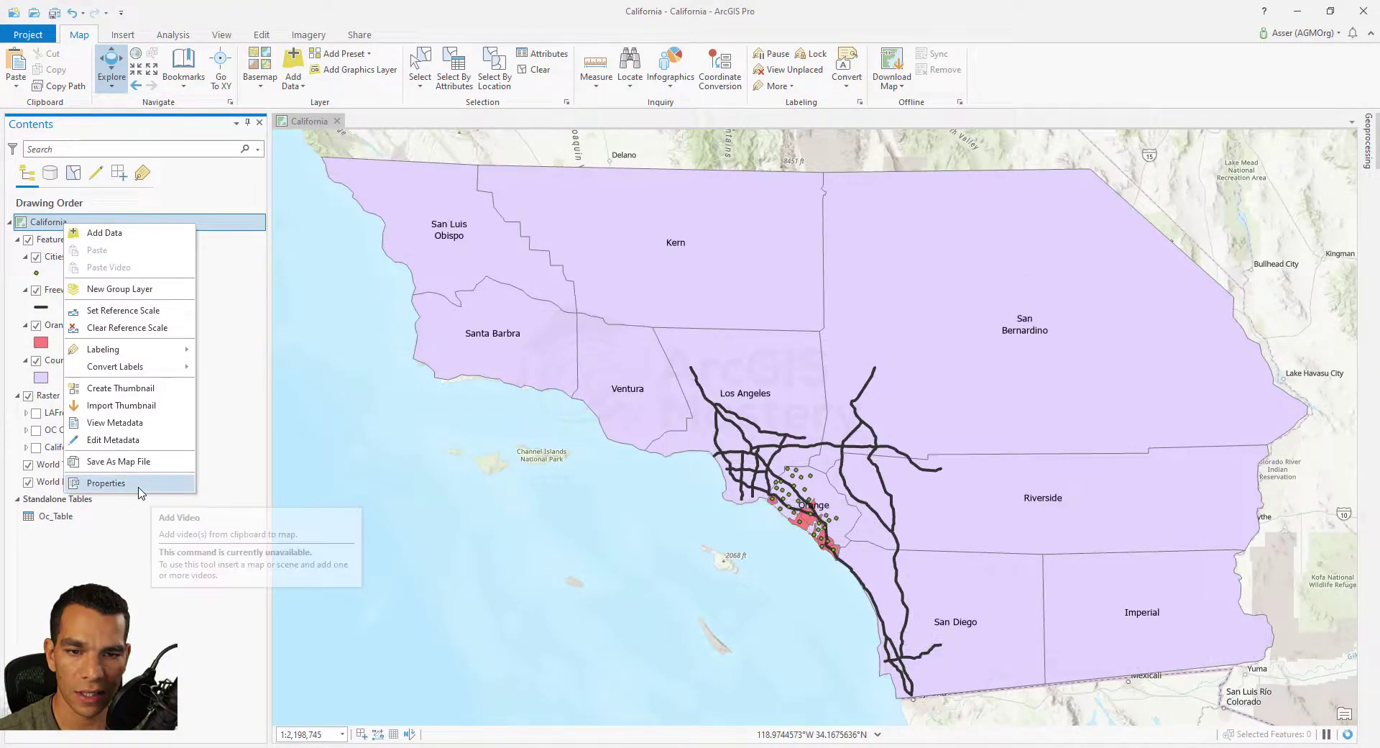
key("Escape")
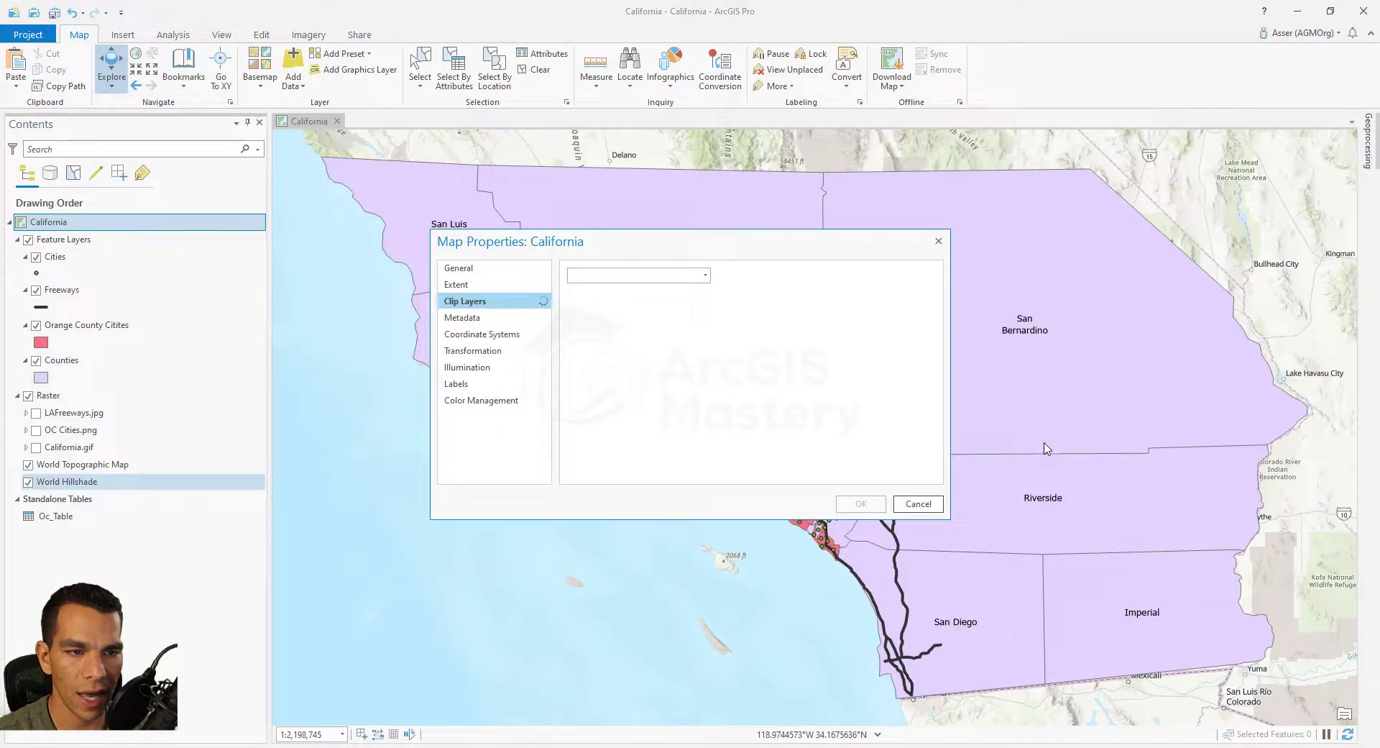
left_click(706, 275)
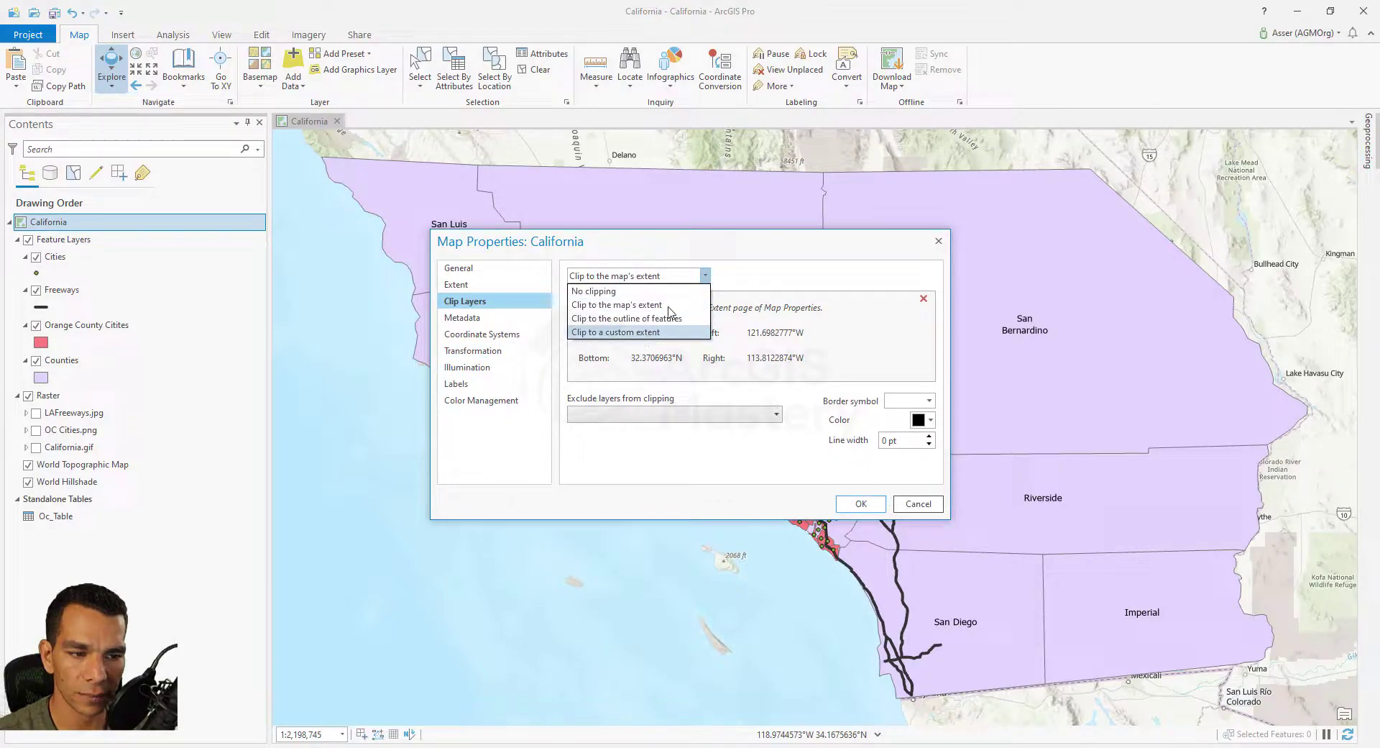
left_click(645, 318)
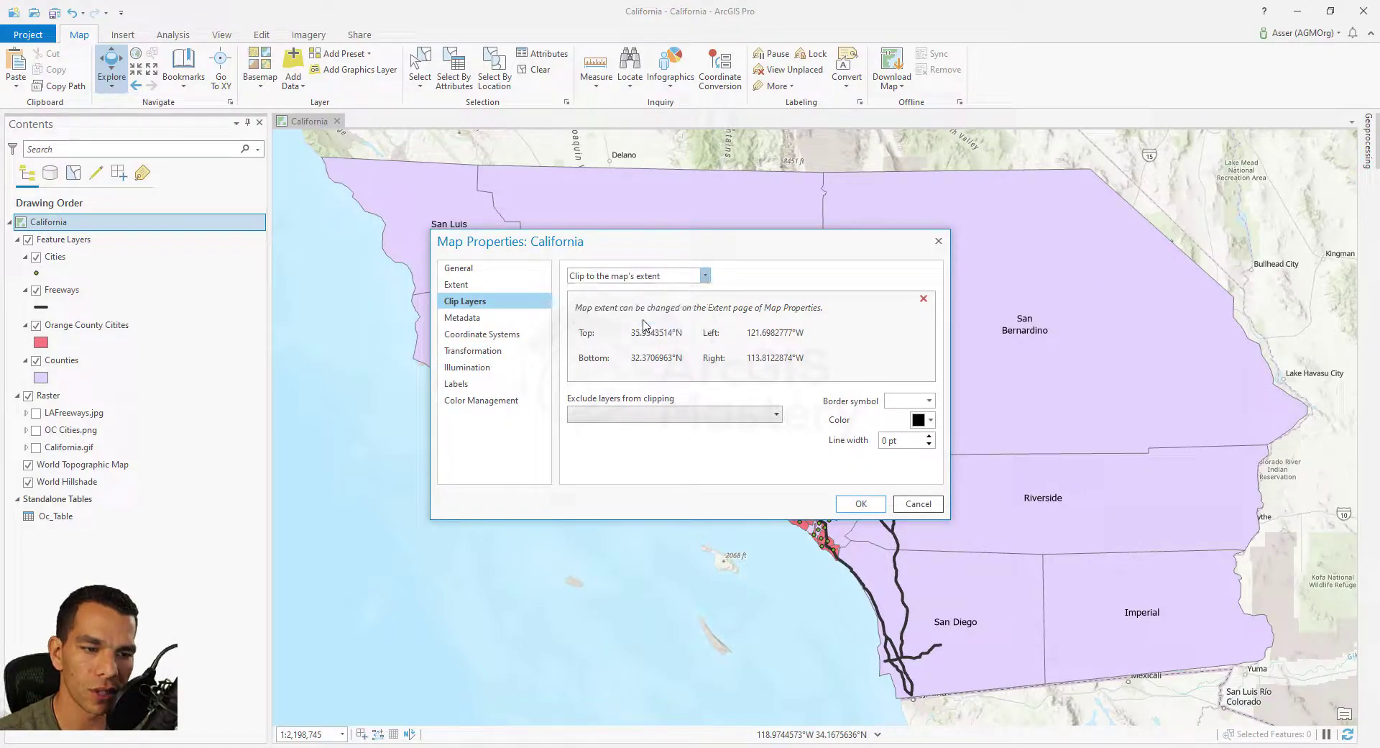
left_click(596, 346)
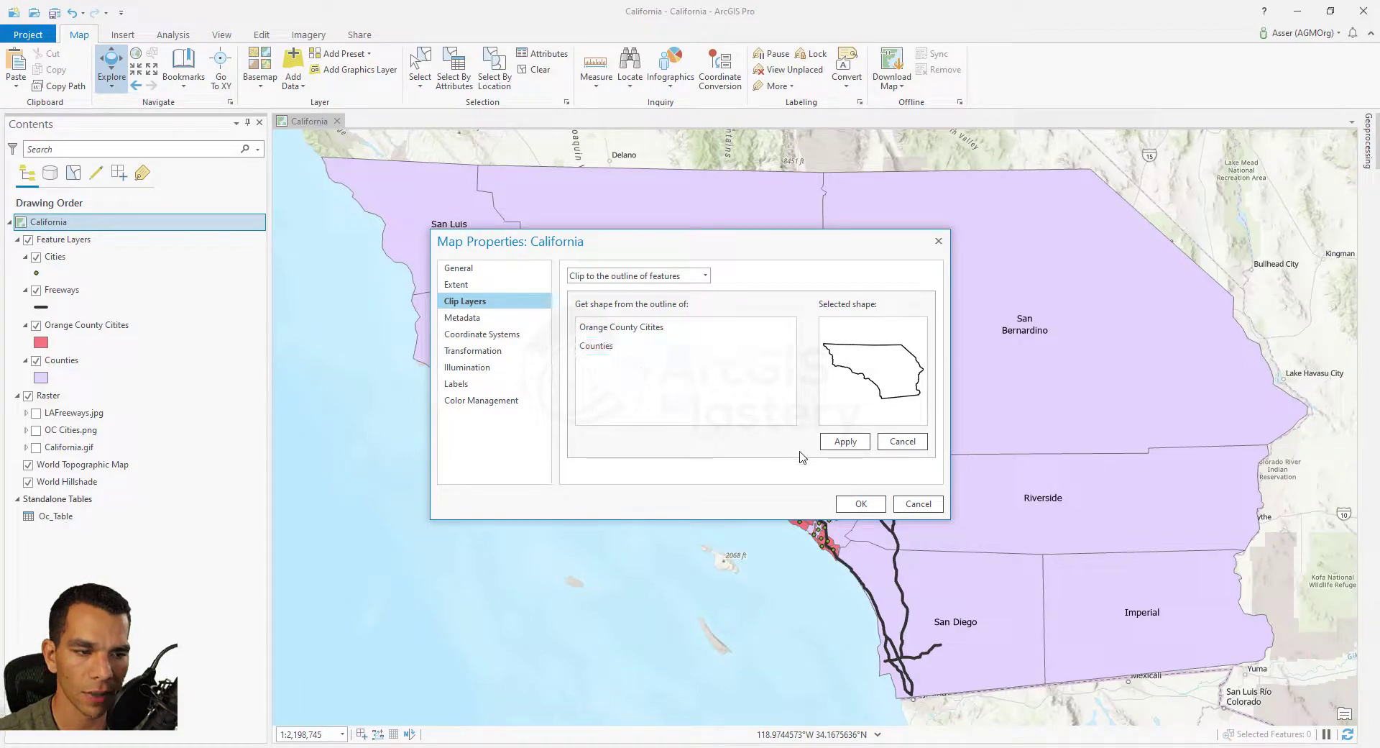
left_click(862, 505)
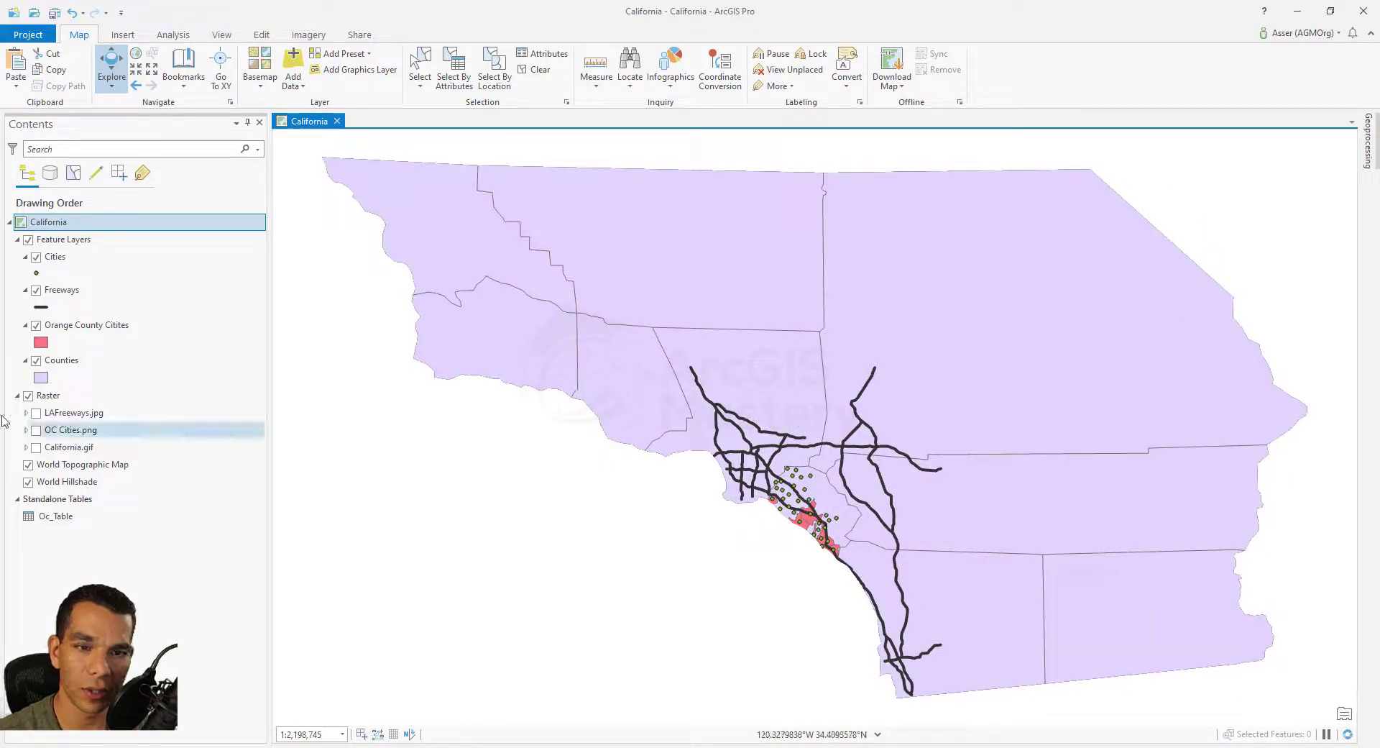
left_click(29, 240)
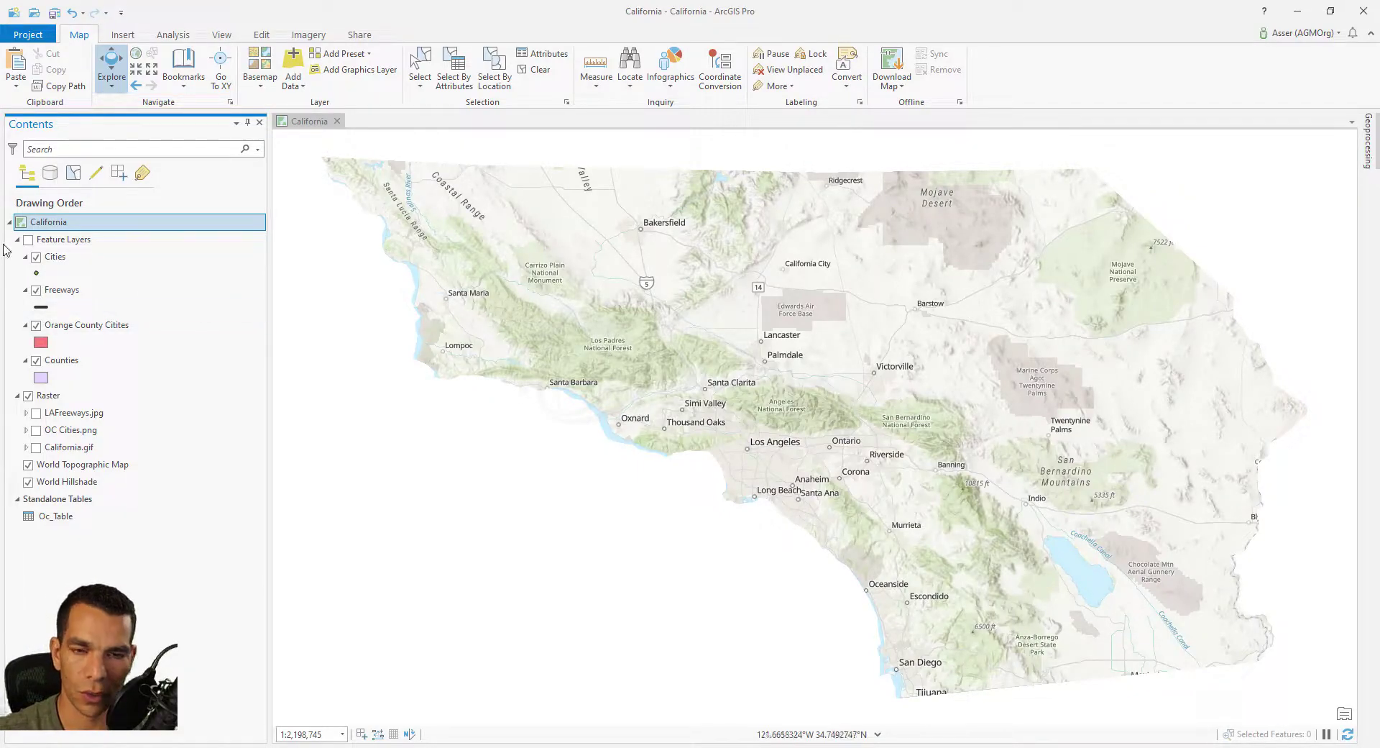
left_click(29, 239)
Review the California map's metadata, coordinate systems, transformation, illumination, label and color management properties, and close the map properties
double_click(48, 221)
left_click(463, 318)
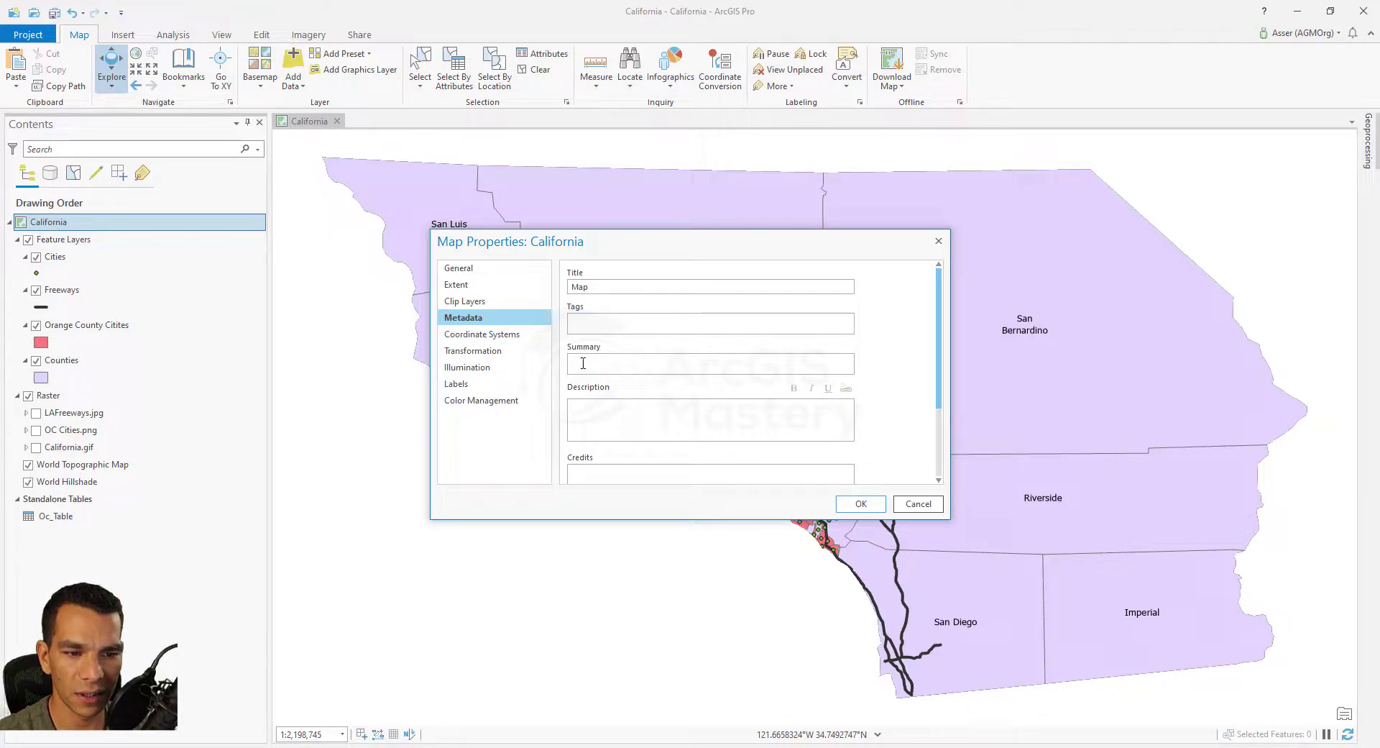
left_click(490, 336)
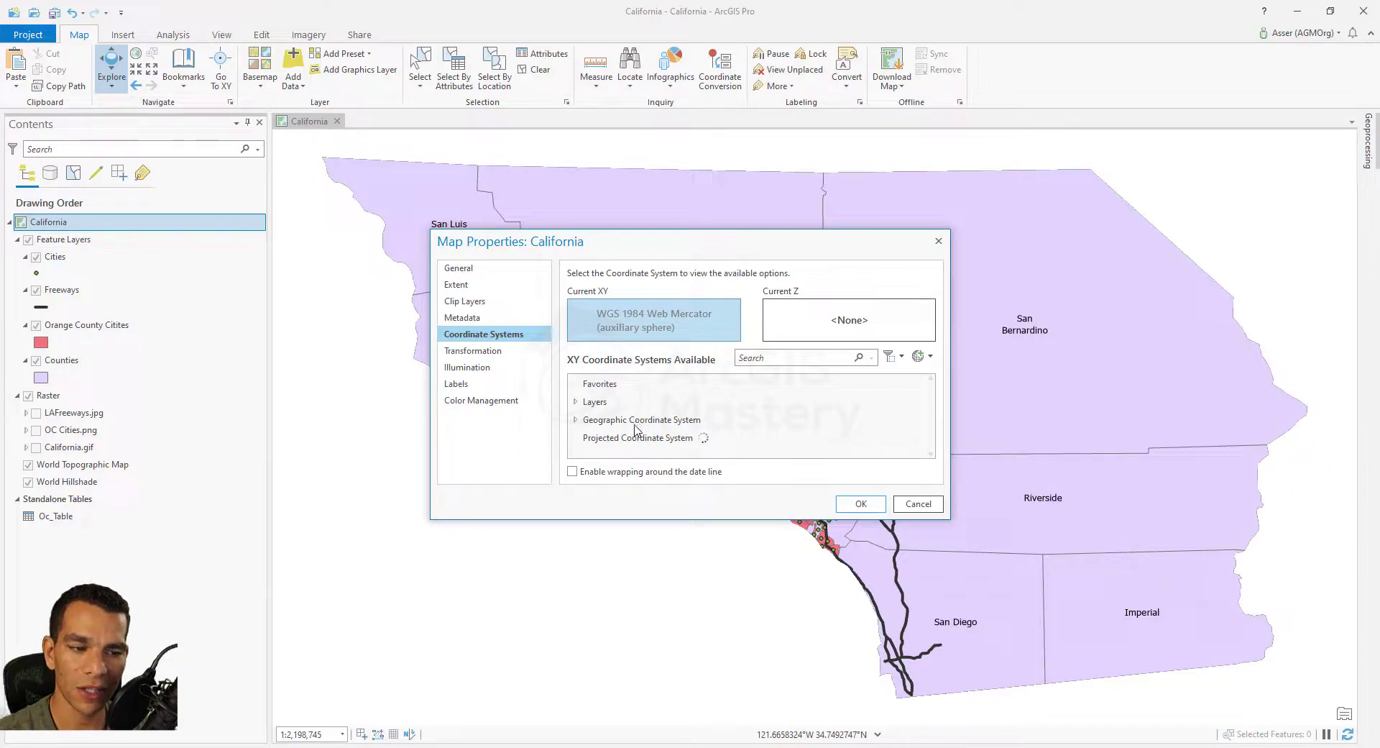
left_click(596, 401)
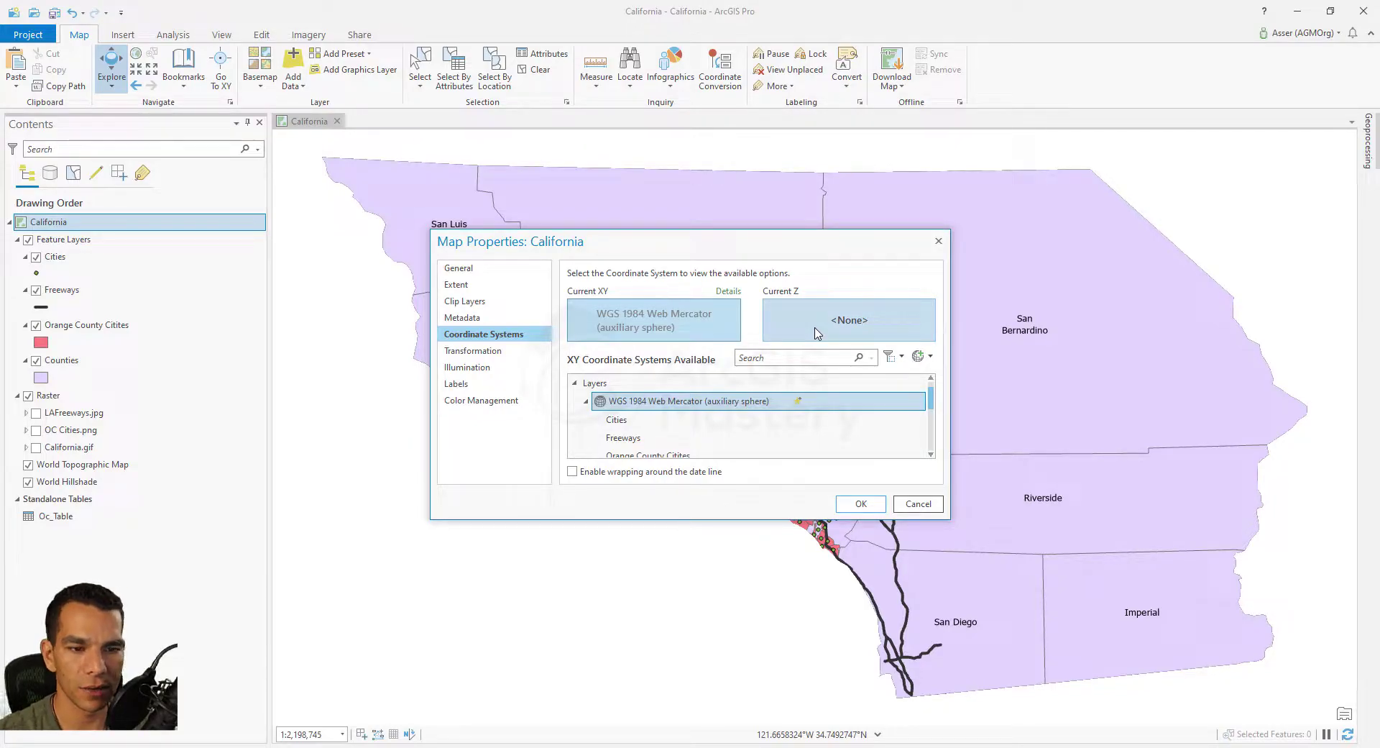
left_click(476, 350)
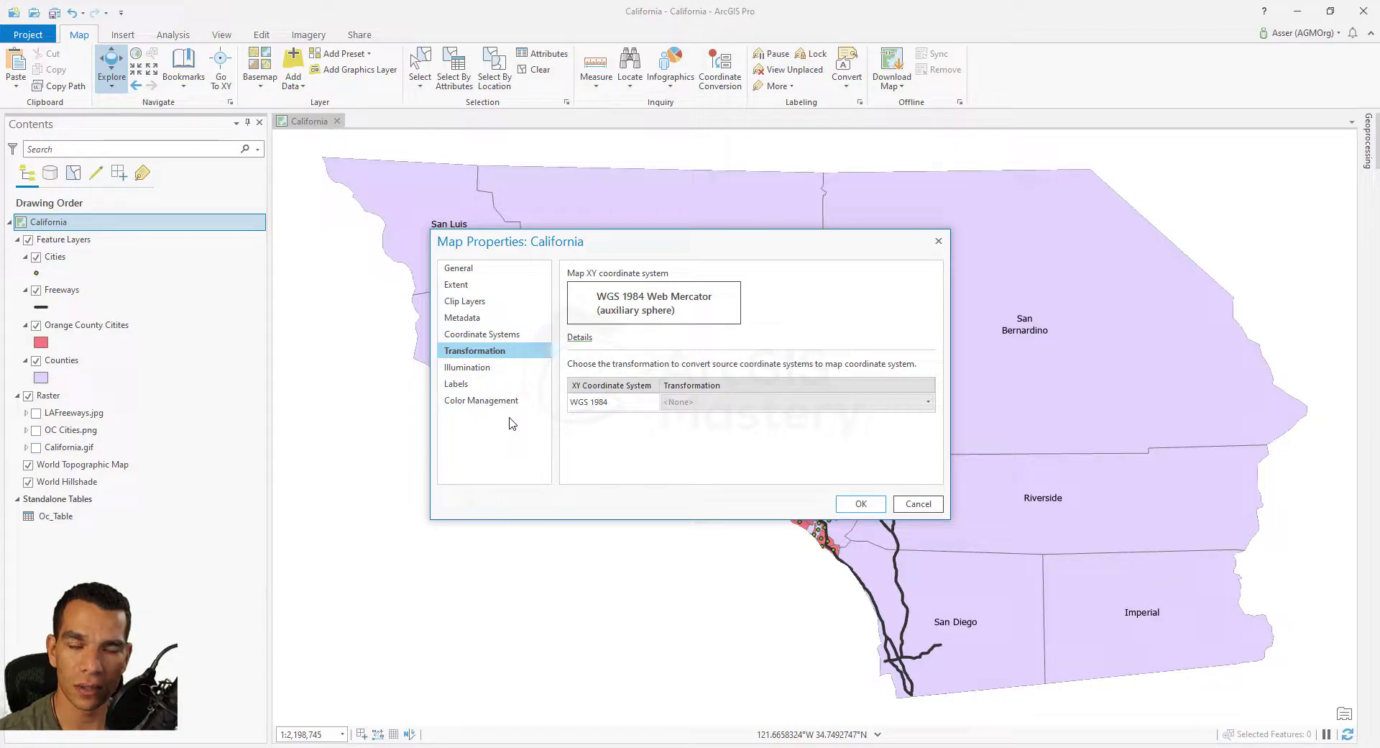
left_click(500, 367)
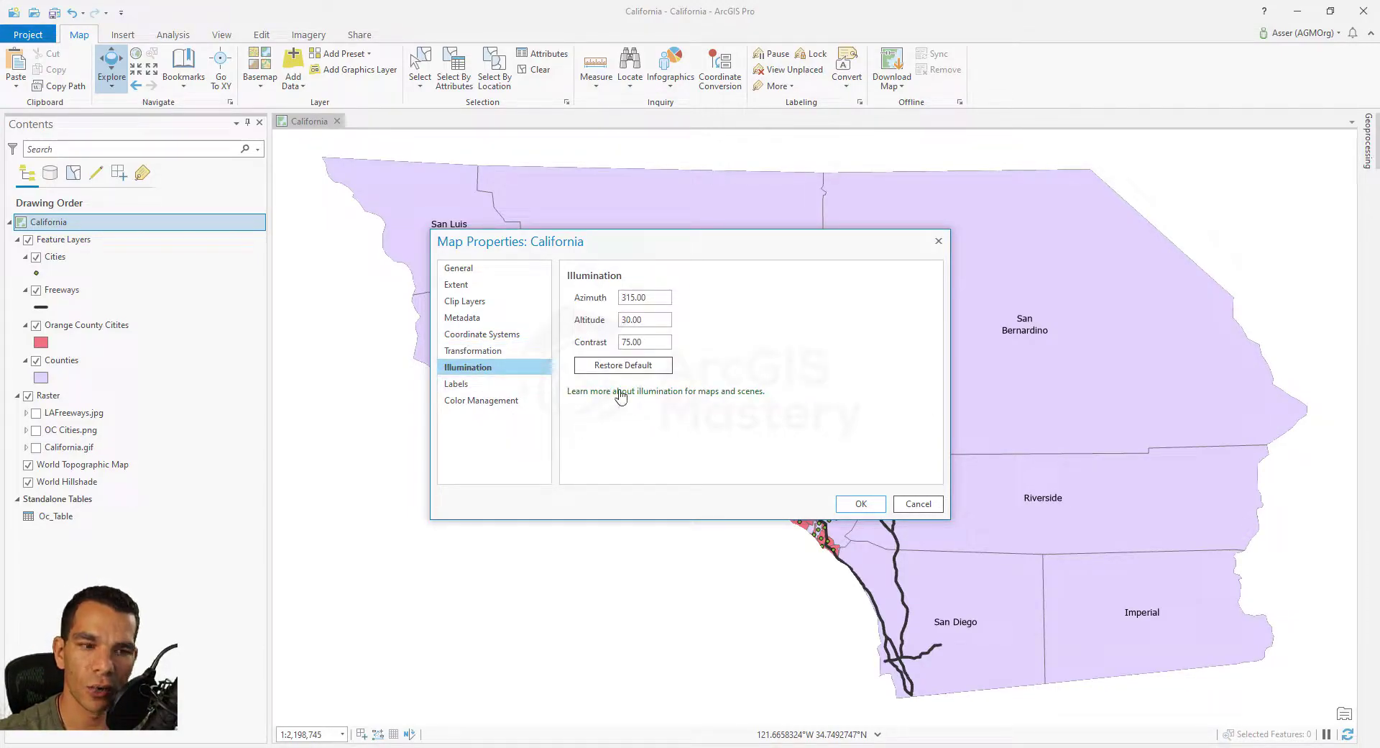
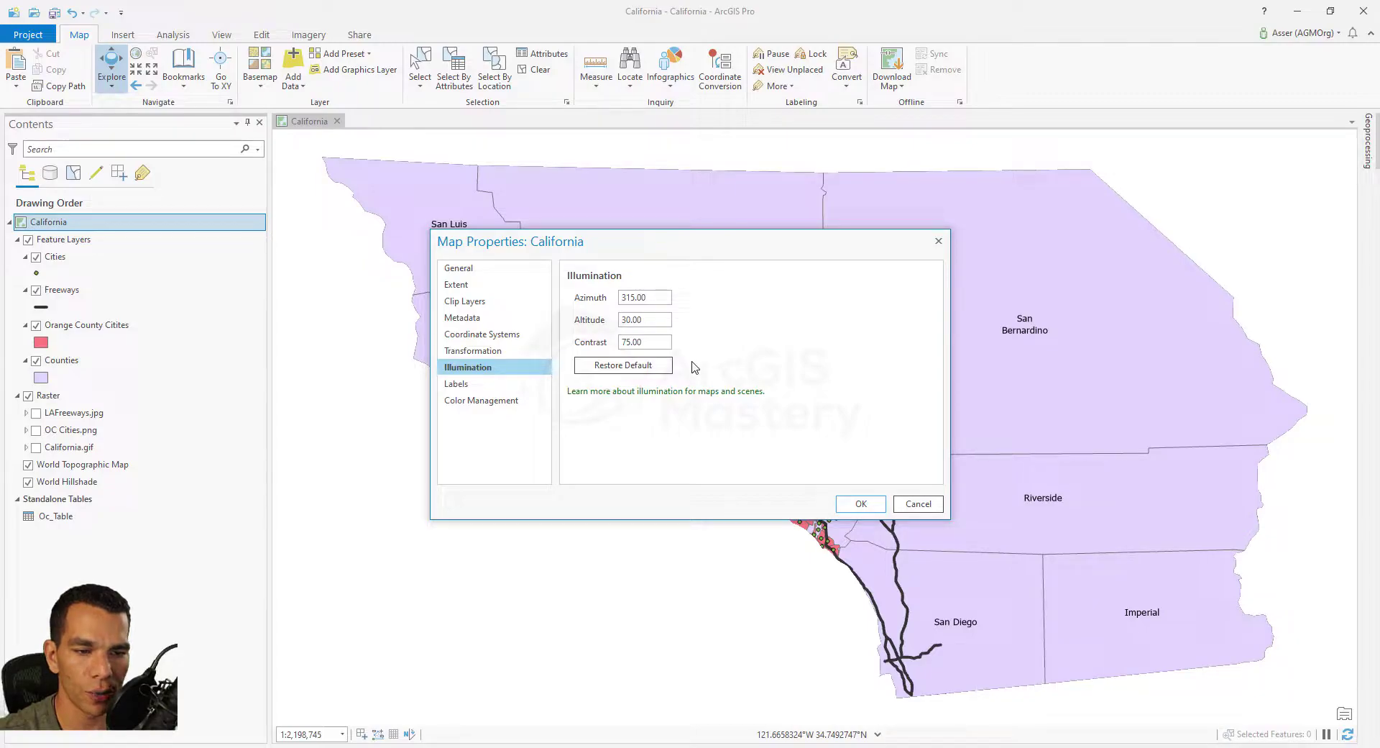
left_click(474, 387)
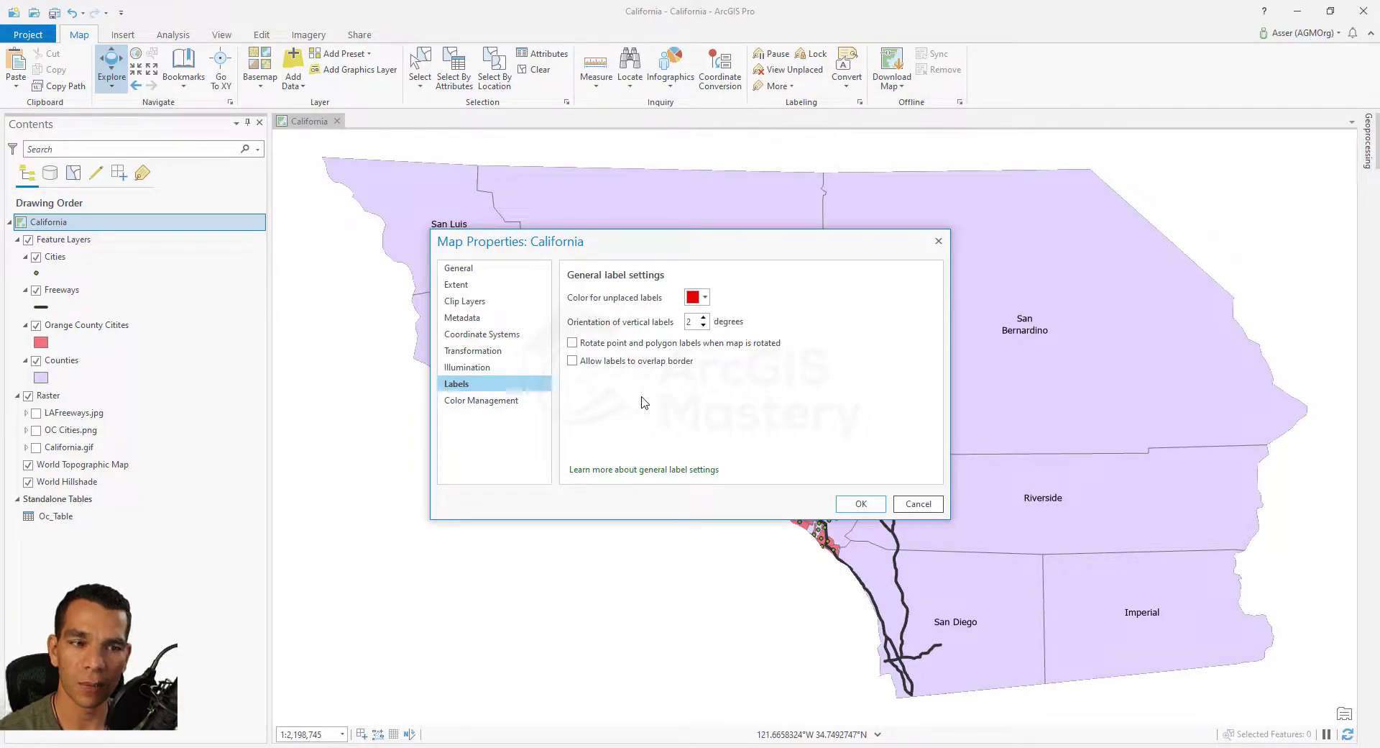
left_click(507, 401)
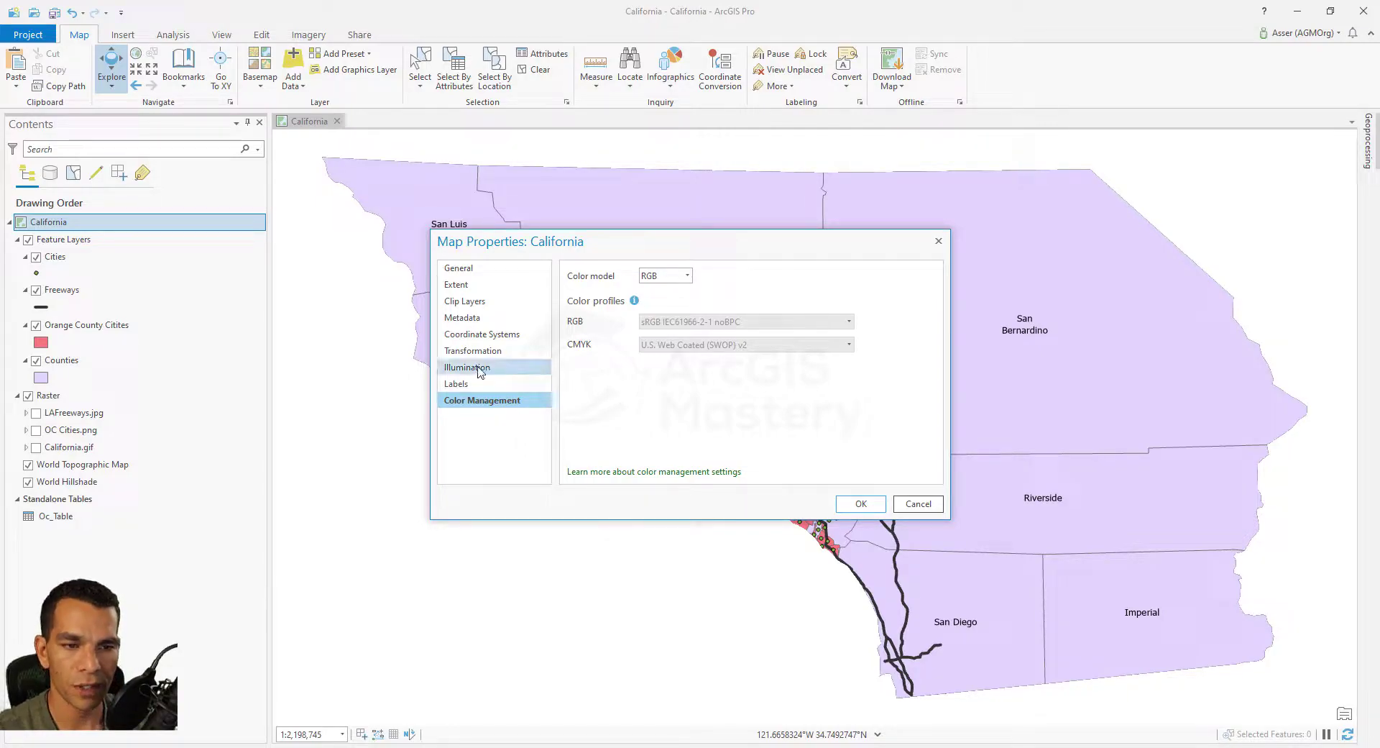
left_click(861, 504)
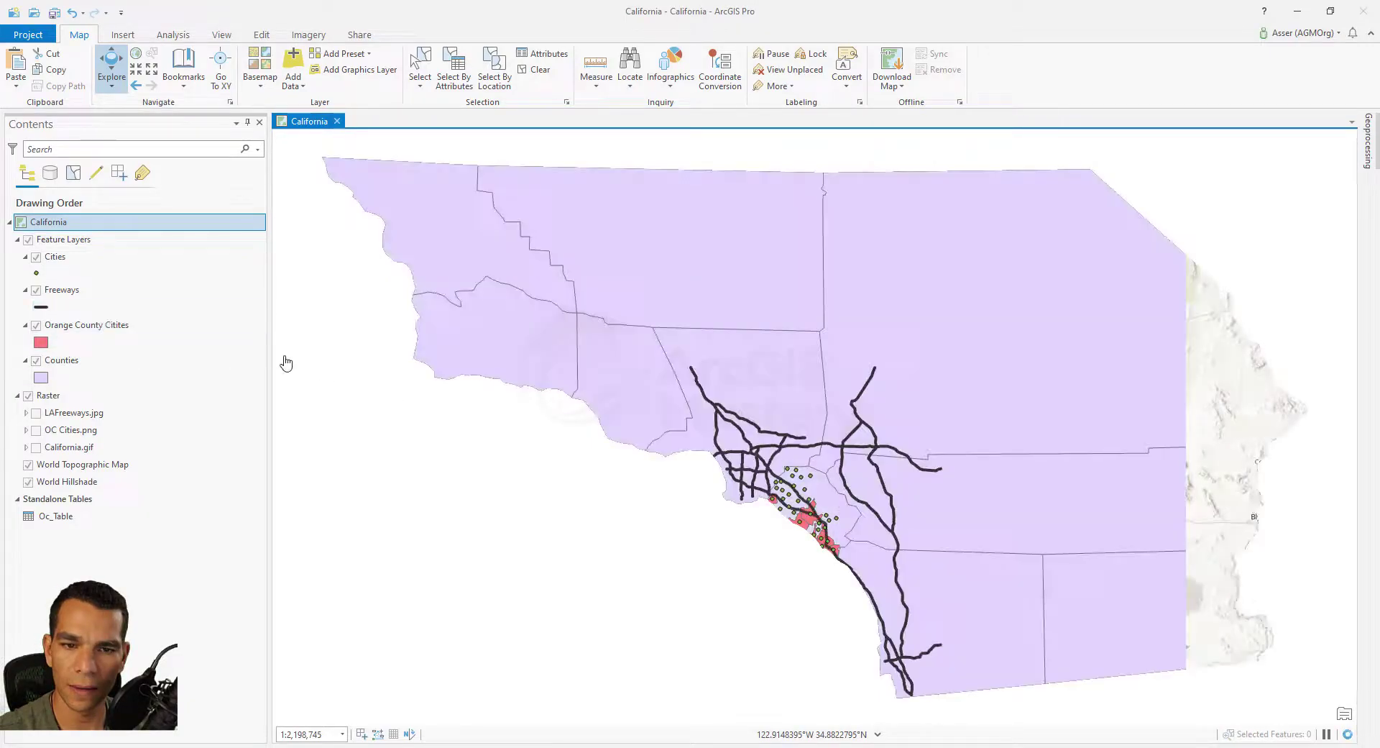
Enable periodic refresh every 1 second for the Feature Layers group, review its metadata, and apply the properties
right_click(78, 246)
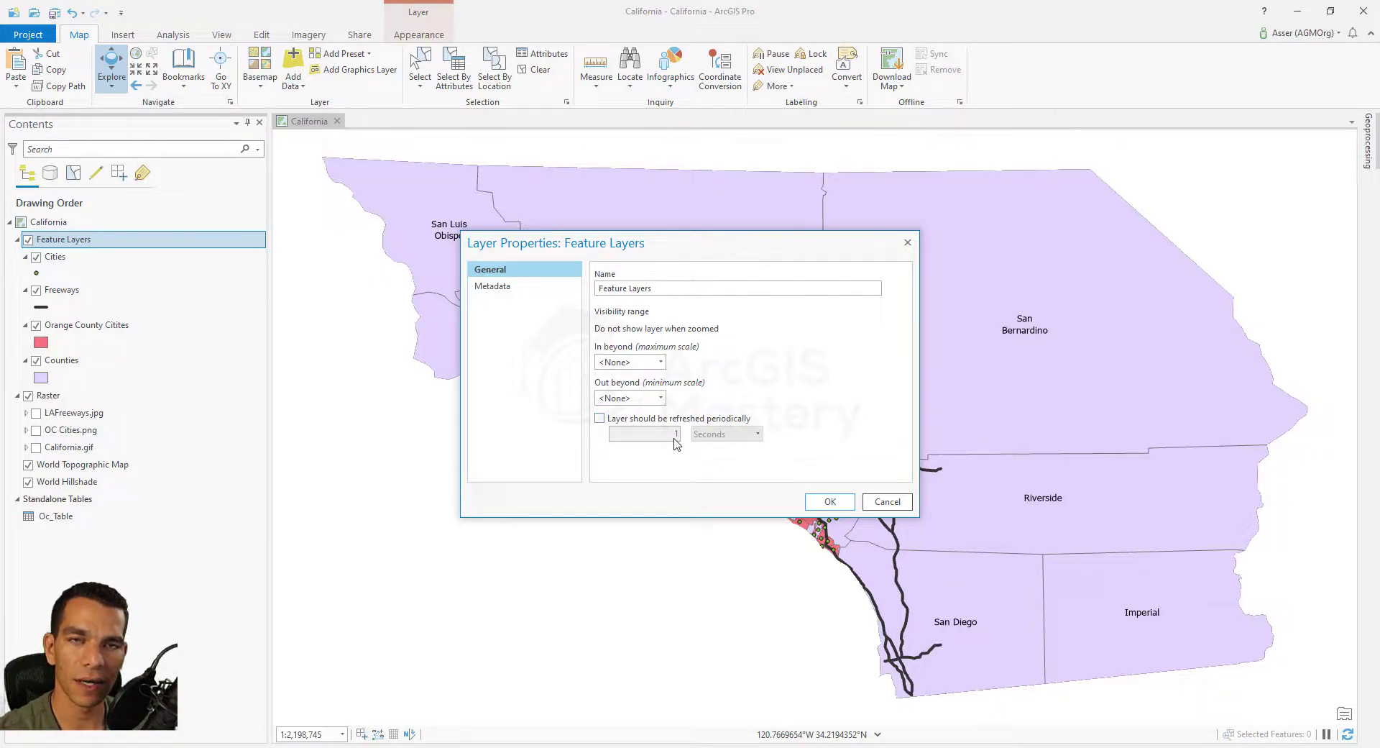
left_click(651, 420)
left_click(719, 433)
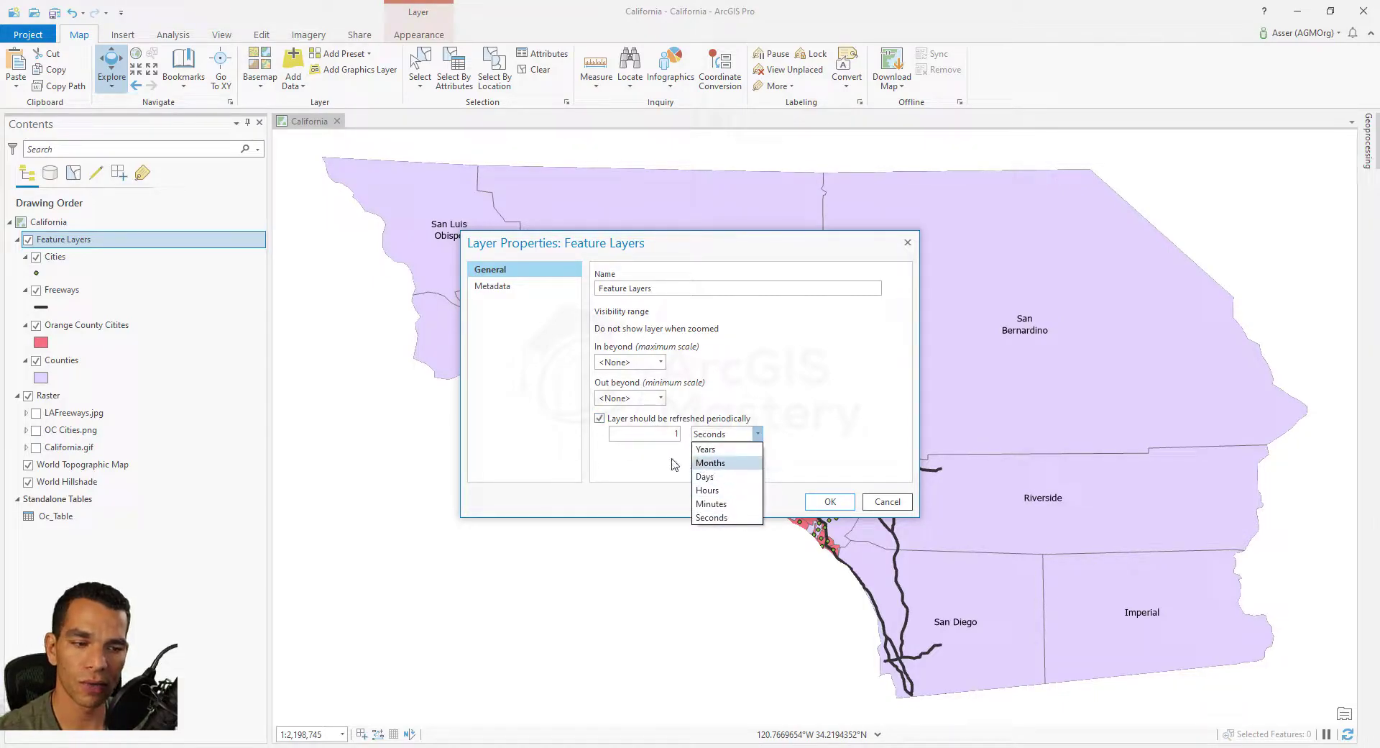
left_click(601, 421)
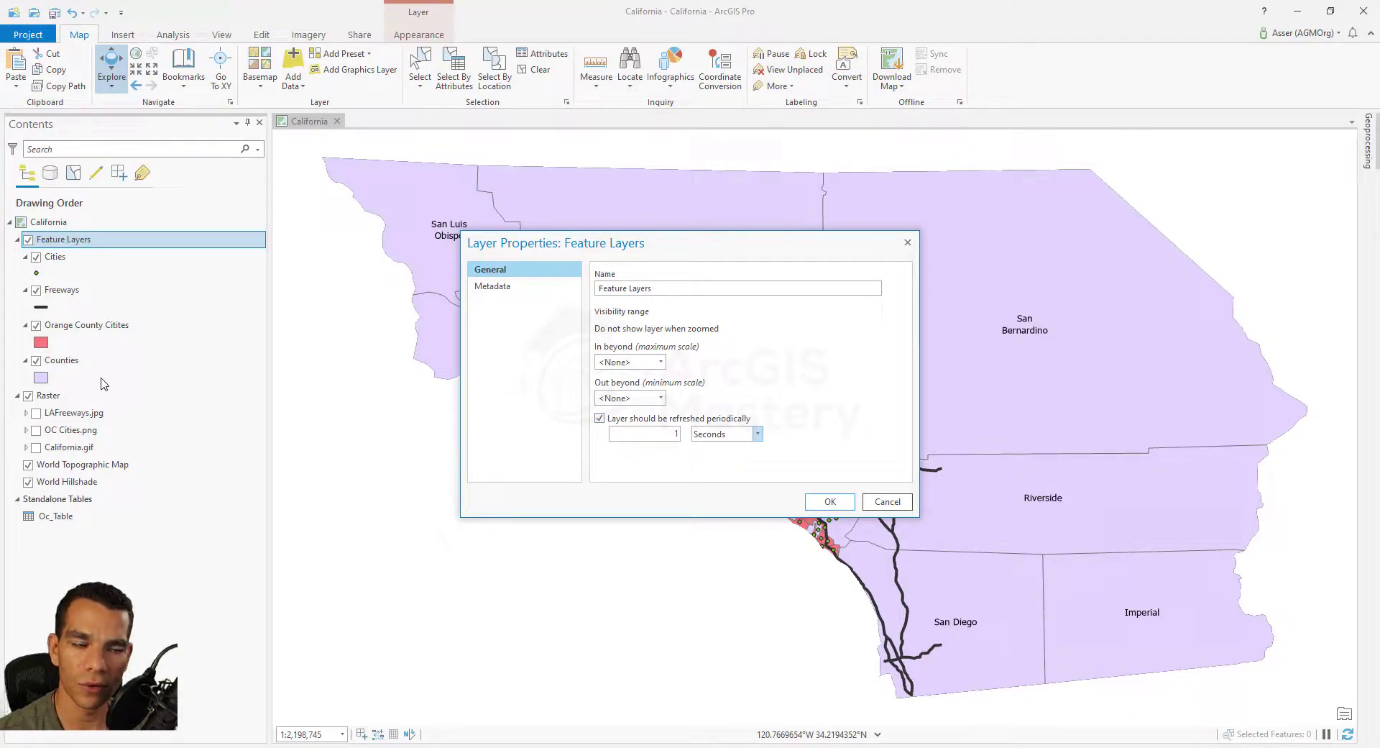
left_click(496, 288)
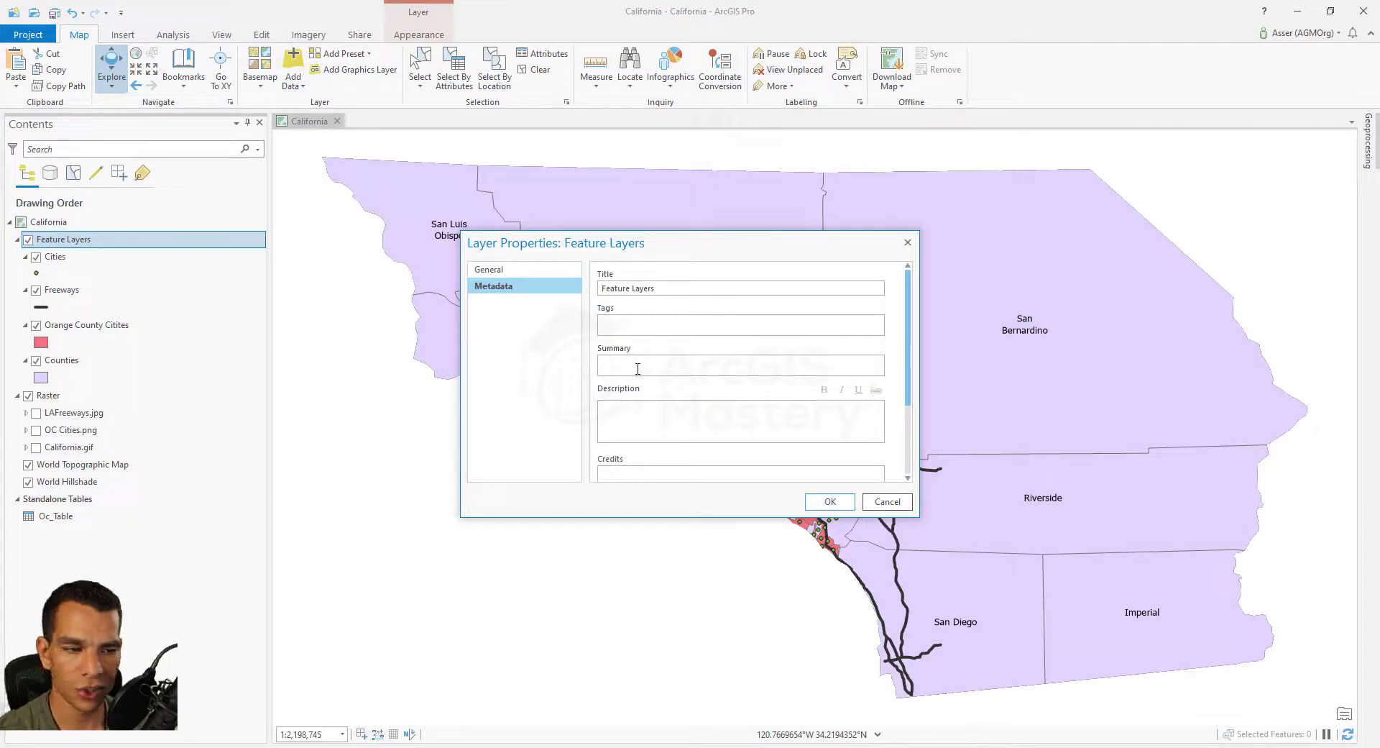
left_click(830, 501)
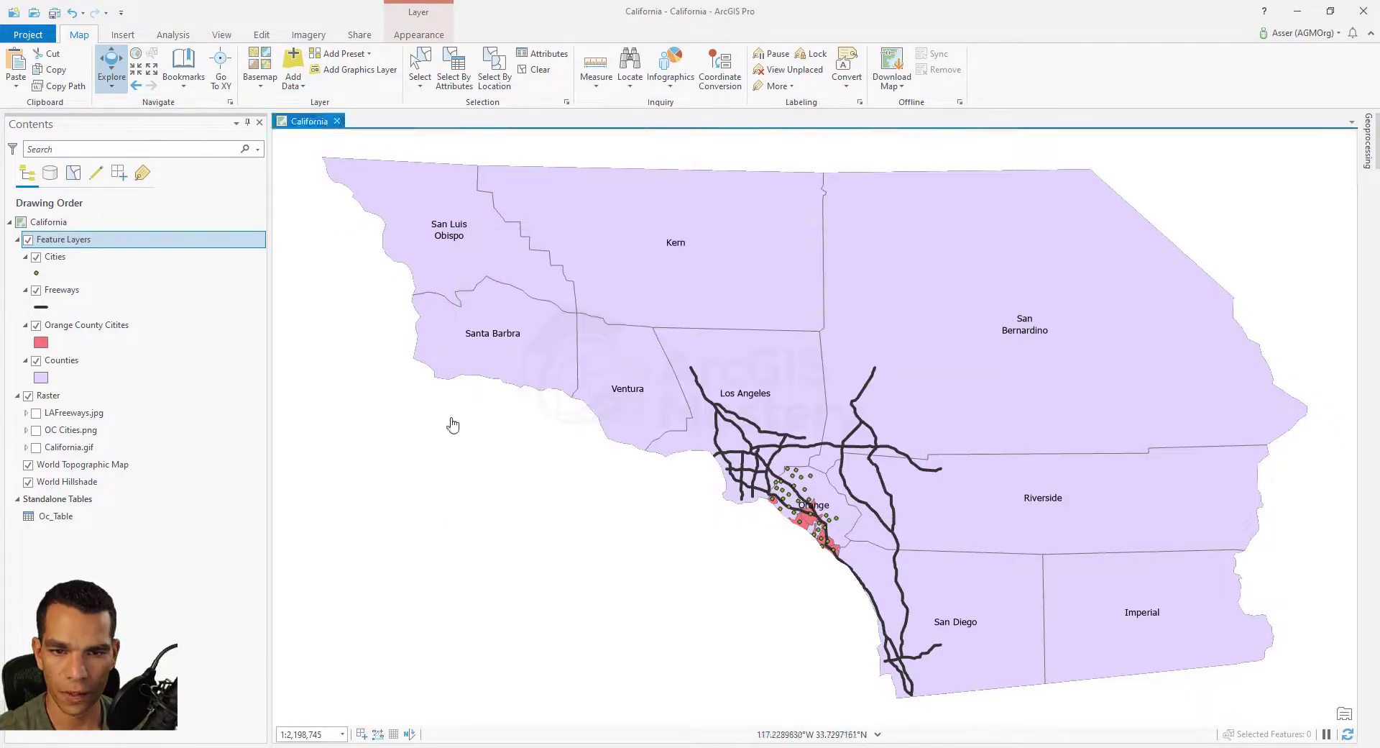
Examine the Cities layer's general, metadata and source properties, including extent, spatial reference, and domain, resolution and tolerance
right_click(65, 260)
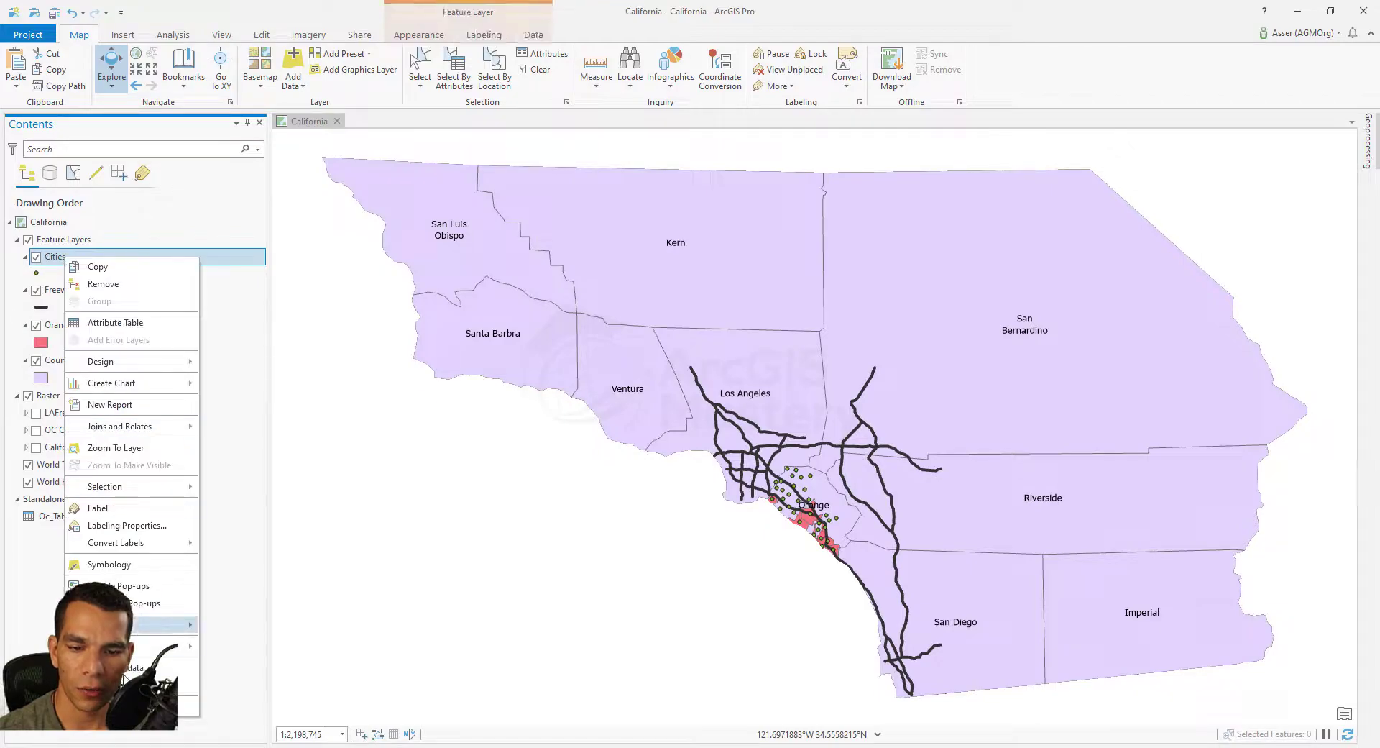
left_click(143, 706)
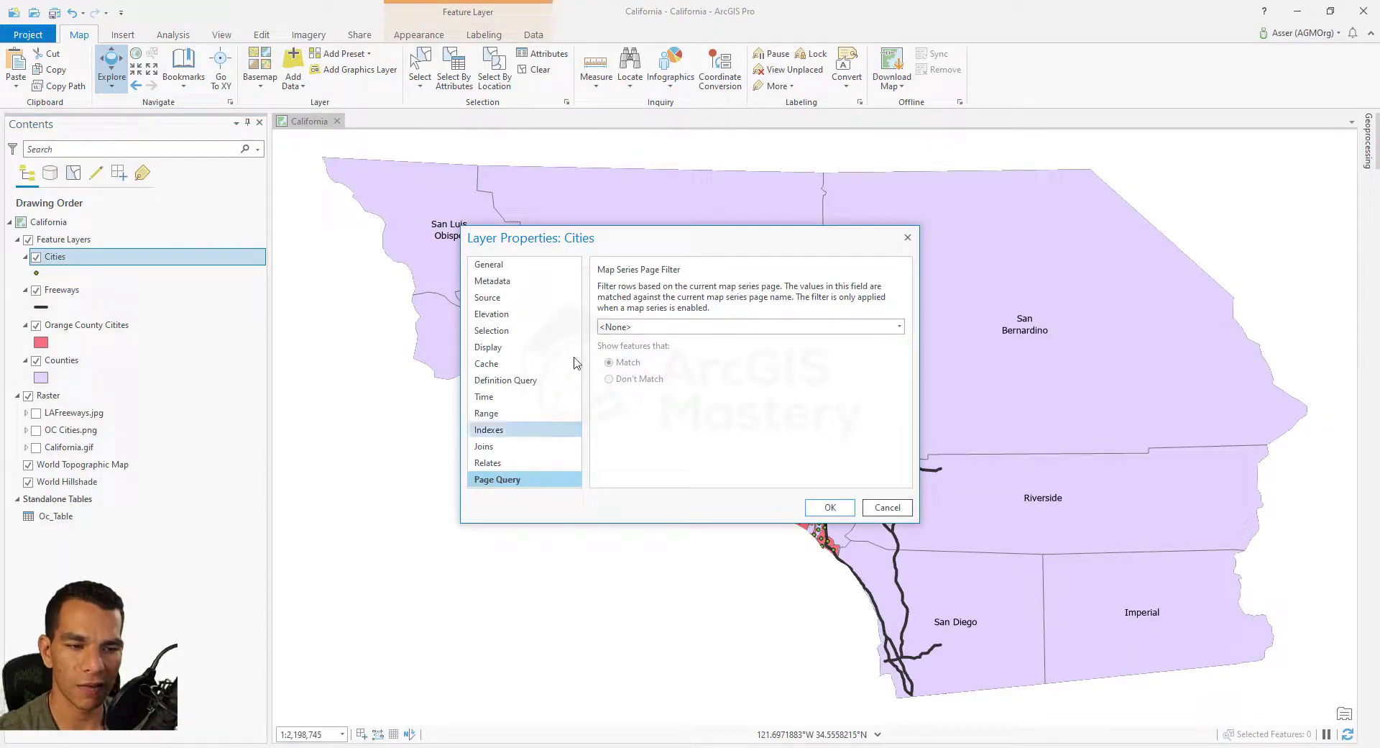
left_click(496, 265)
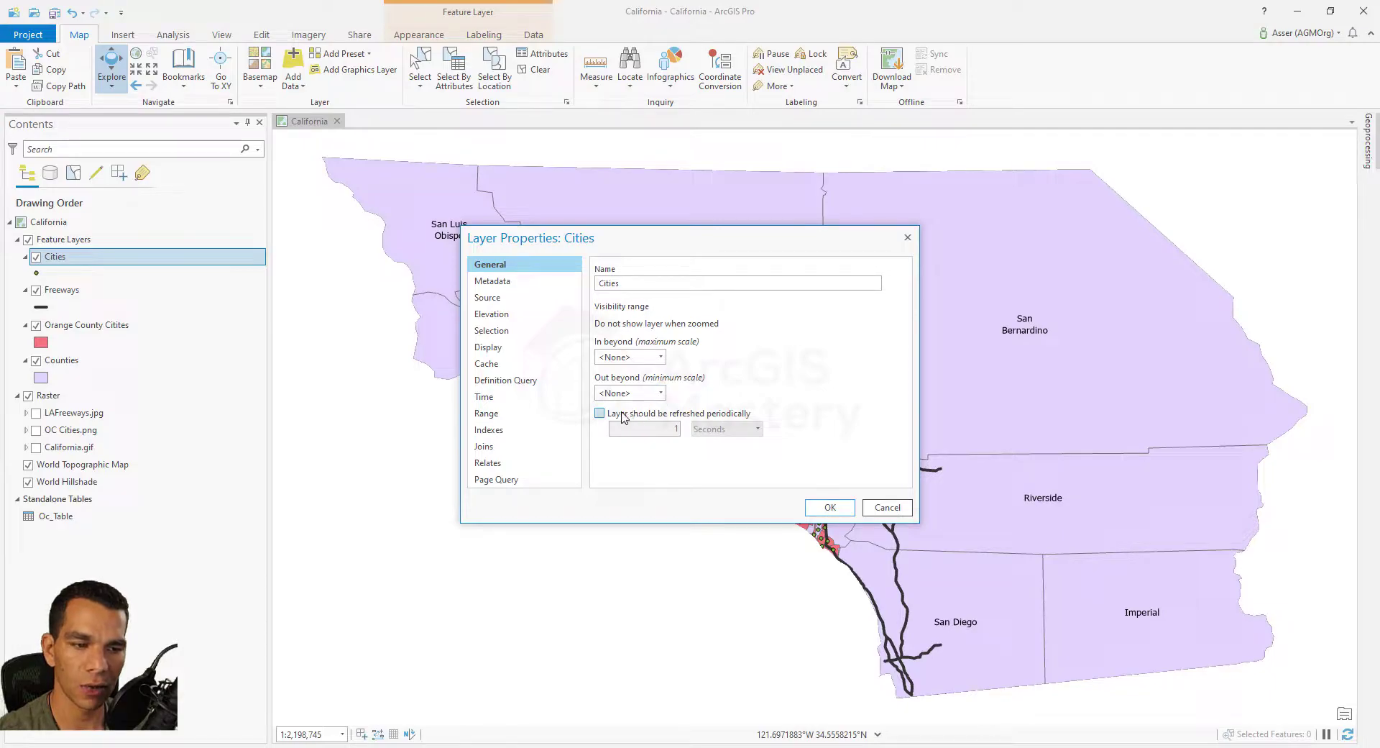
left_click(514, 282)
left_click(495, 302)
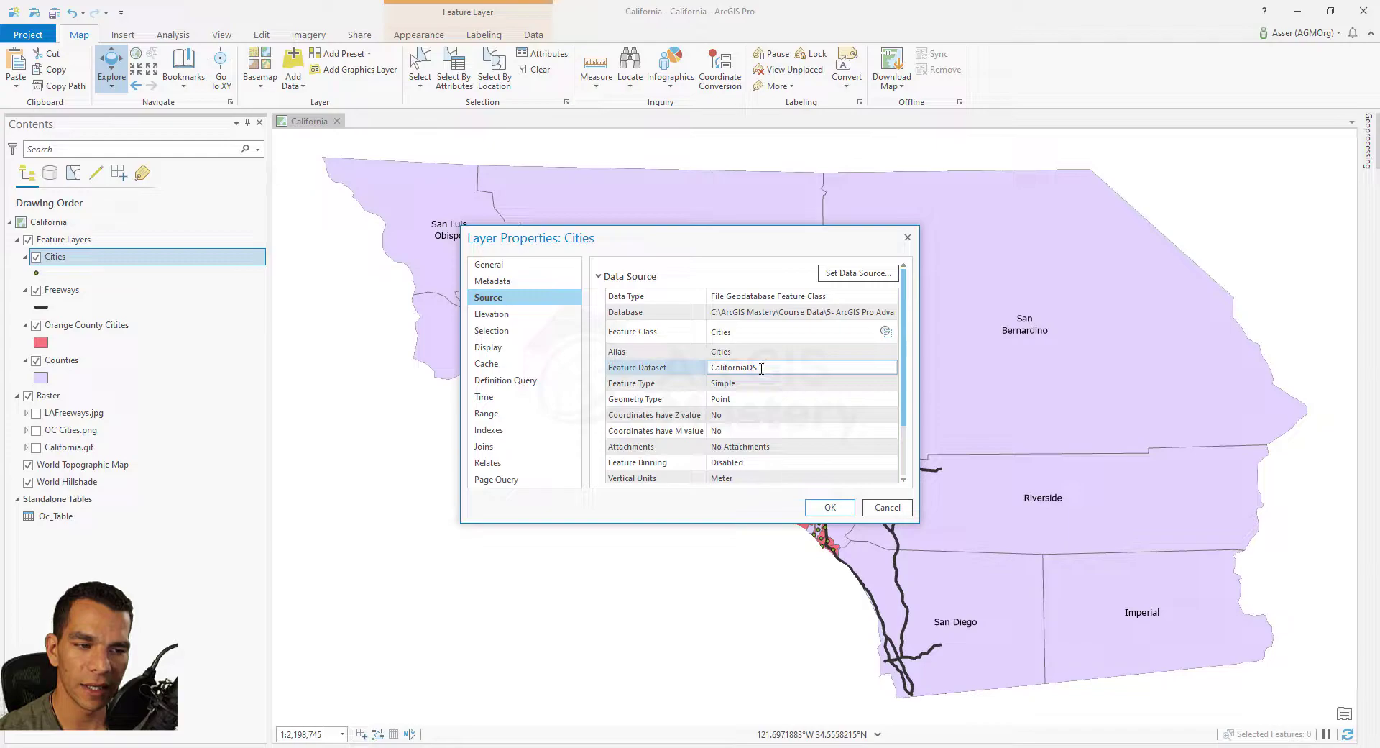
scroll(689, 399, "down", 3)
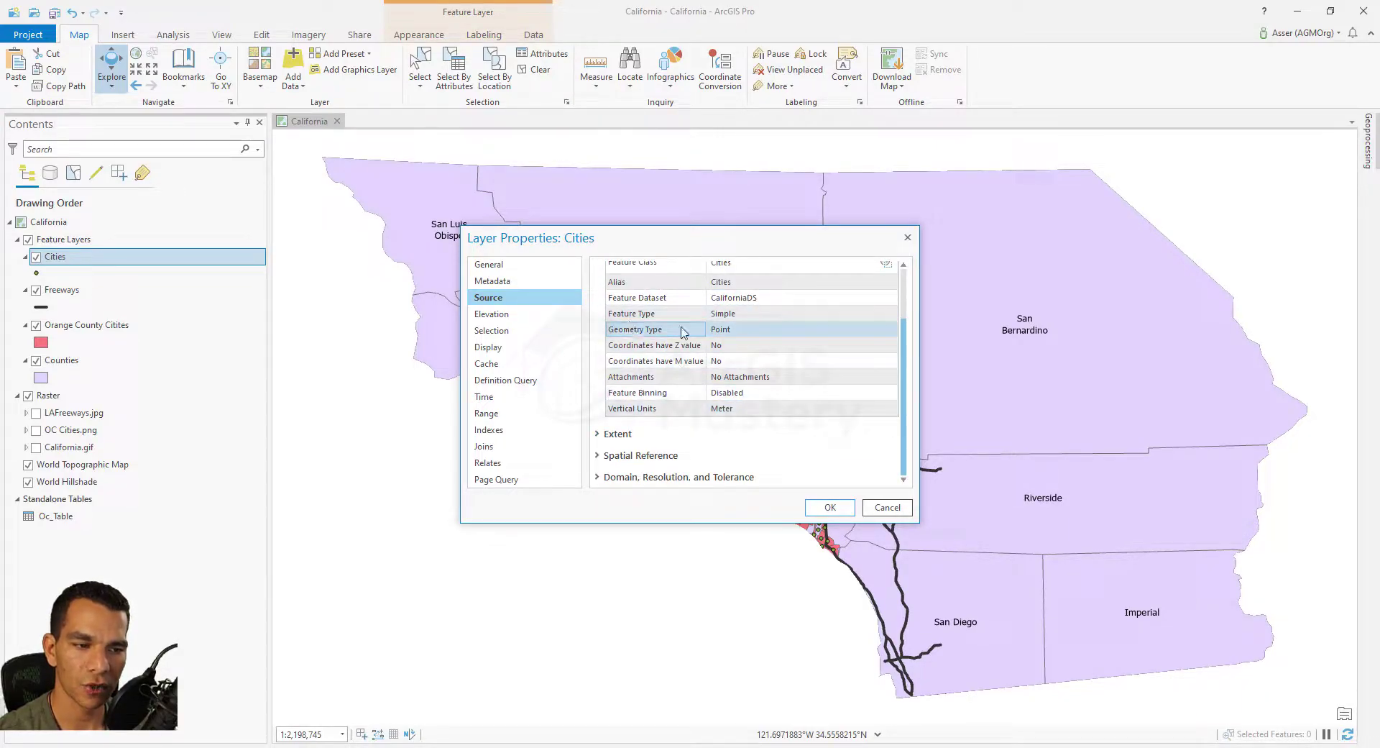
left_click(616, 434)
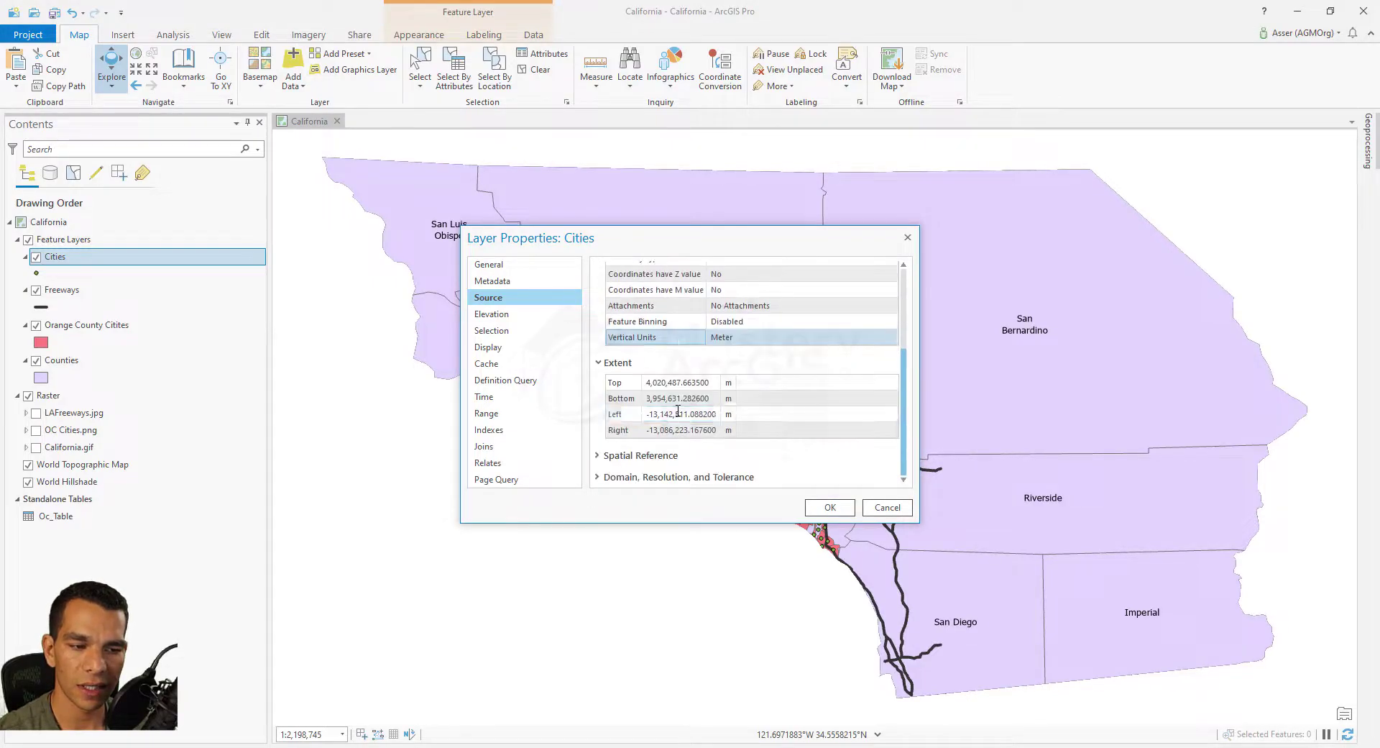
left_click(645, 453)
scroll(649, 432, "down", 3)
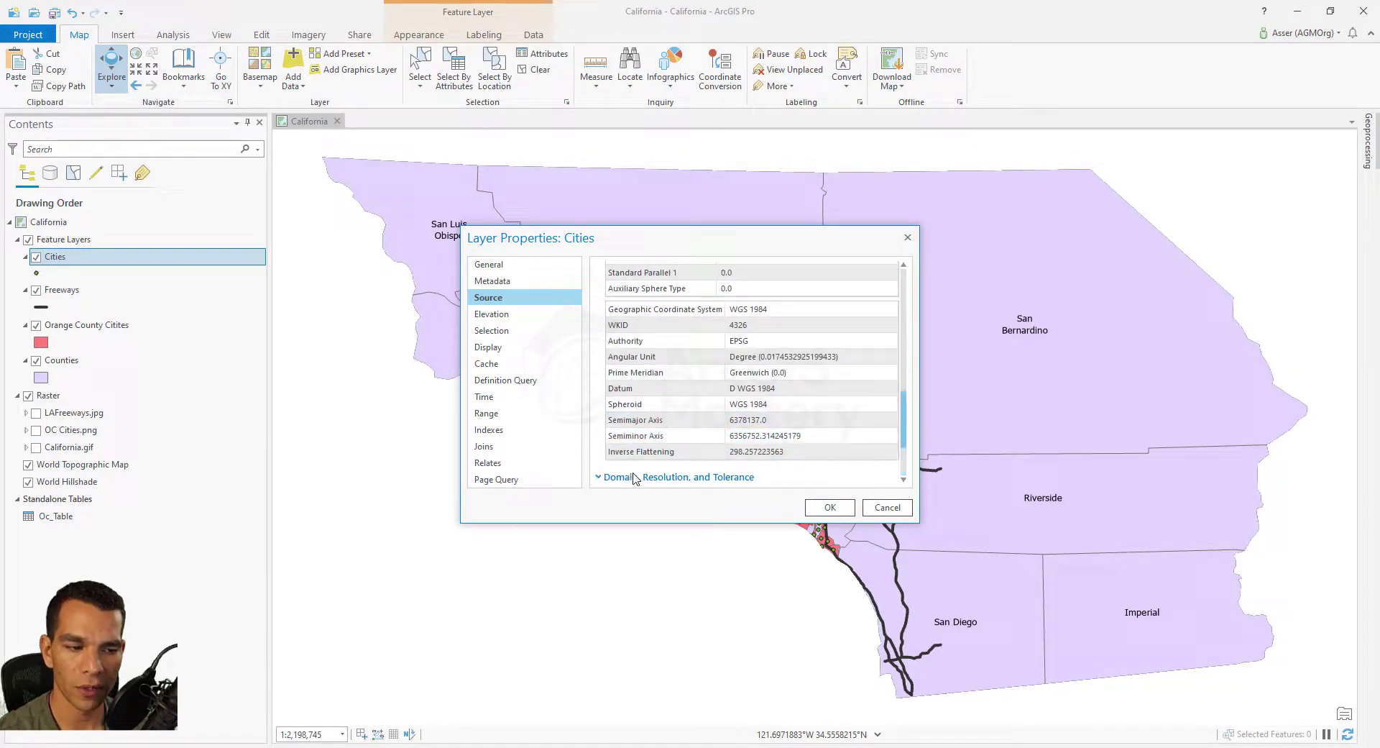
left_click(630, 478)
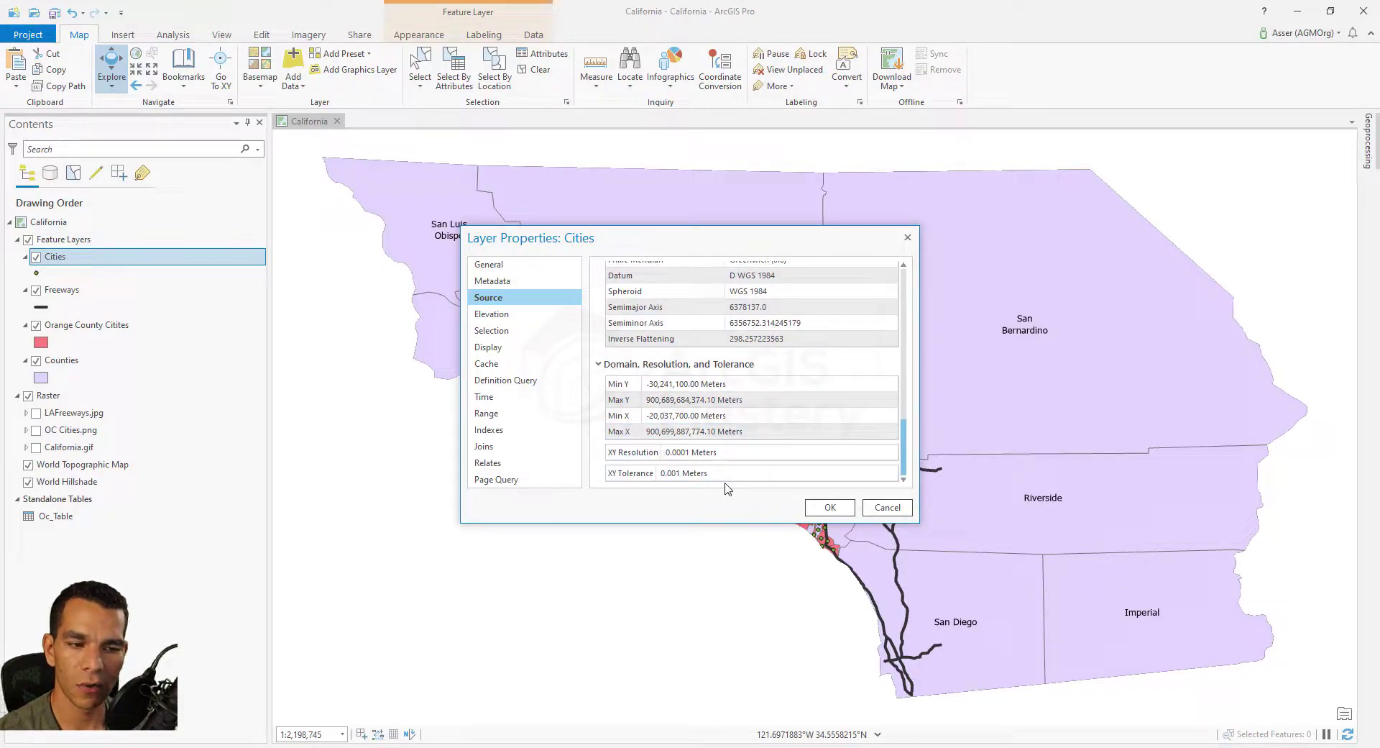
Examine the Cities layer's elevation, selection and display properties, and close them without applying changes
left_click(497, 316)
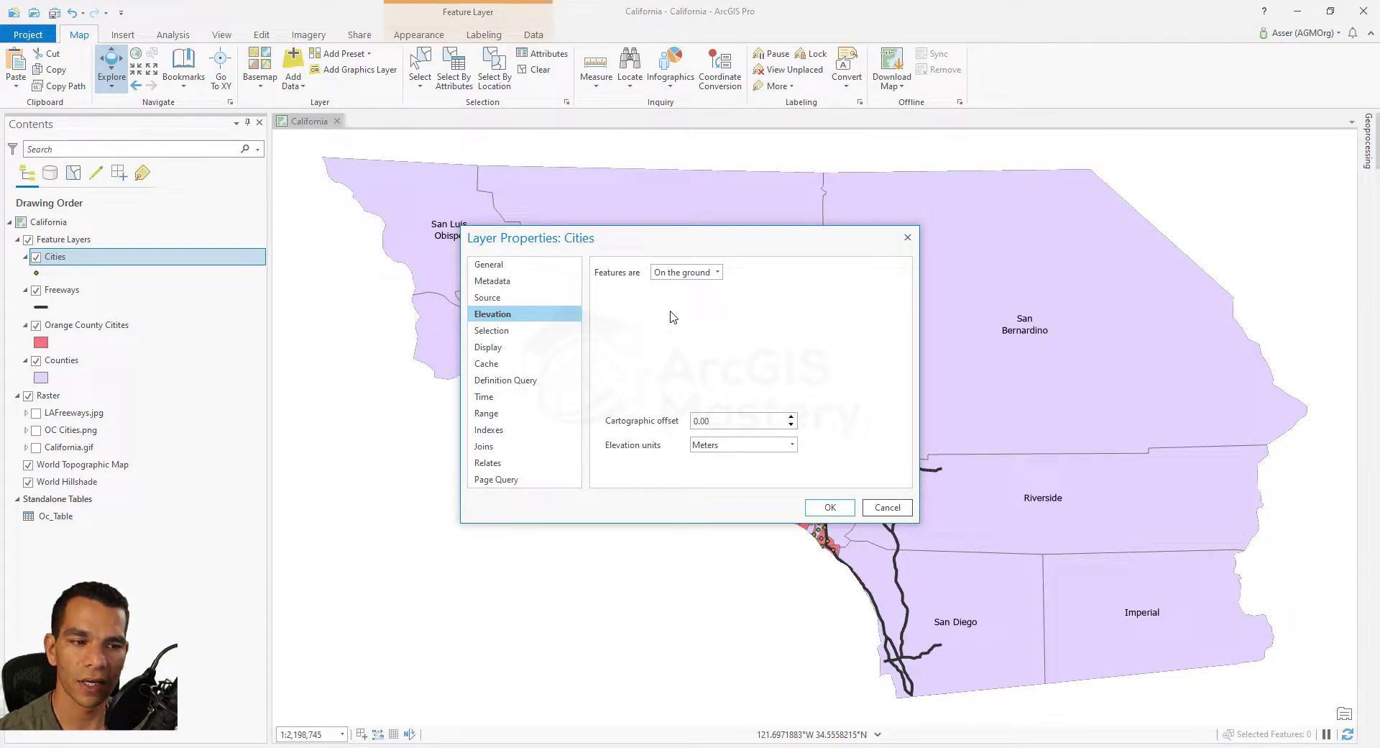
left_click(521, 332)
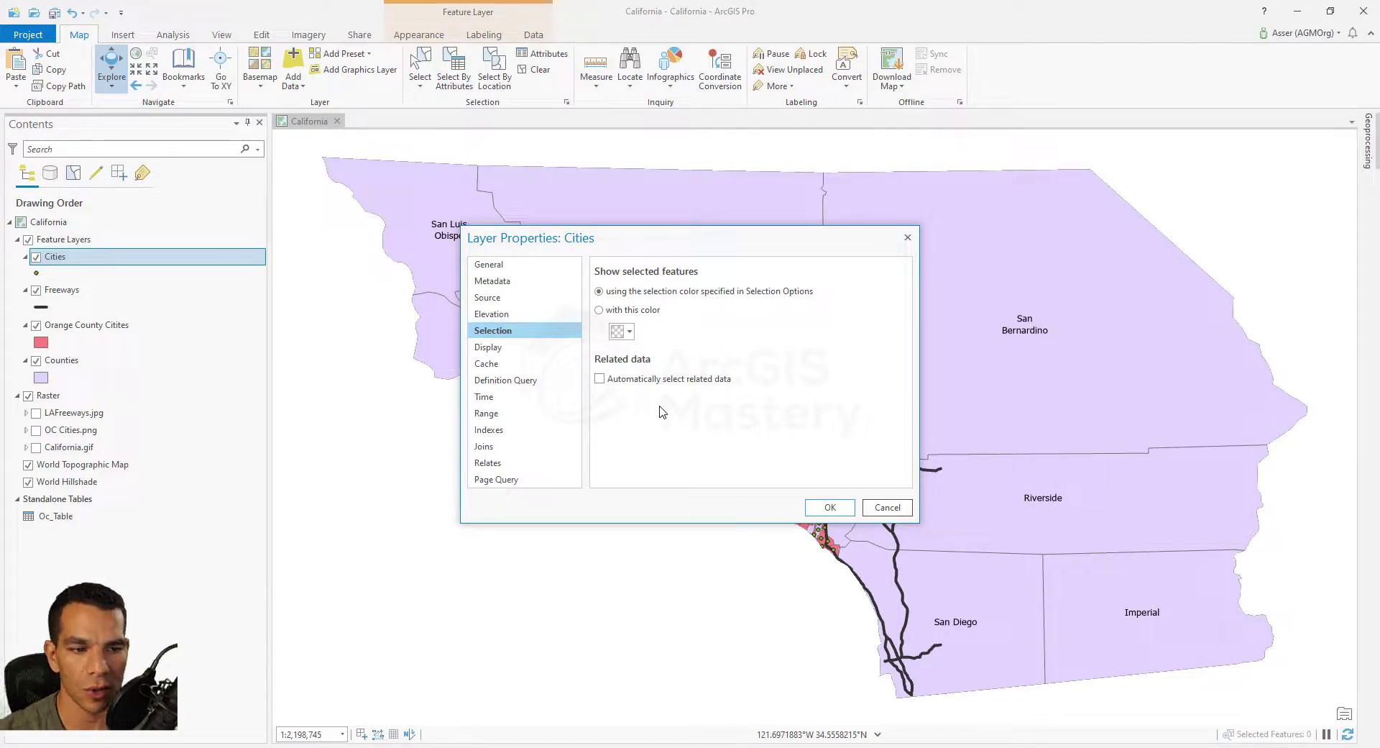
left_click(507, 348)
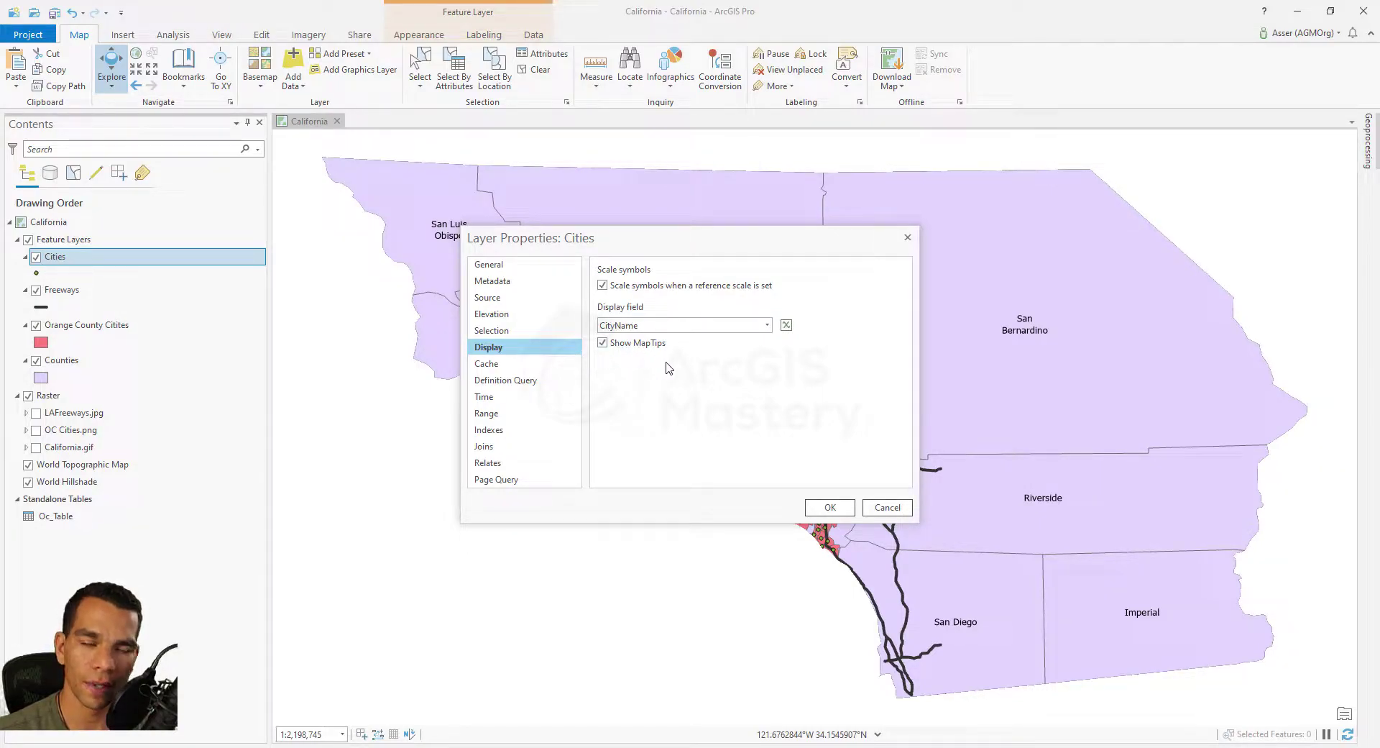
left_click(887, 506)
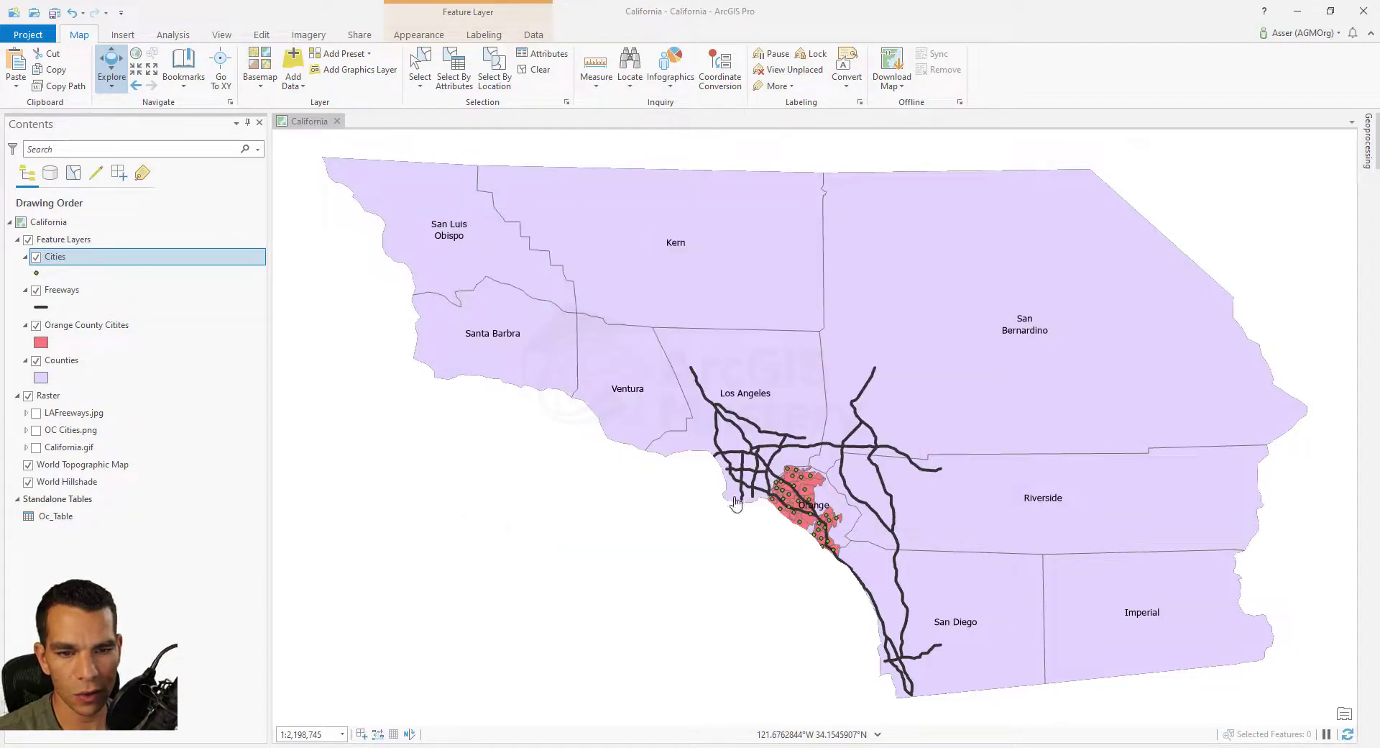
Set the Counties layer's display field to the Arcade expression $feature.CountyName + "County", enable MapTips, and apply the properties
right_click(77, 366)
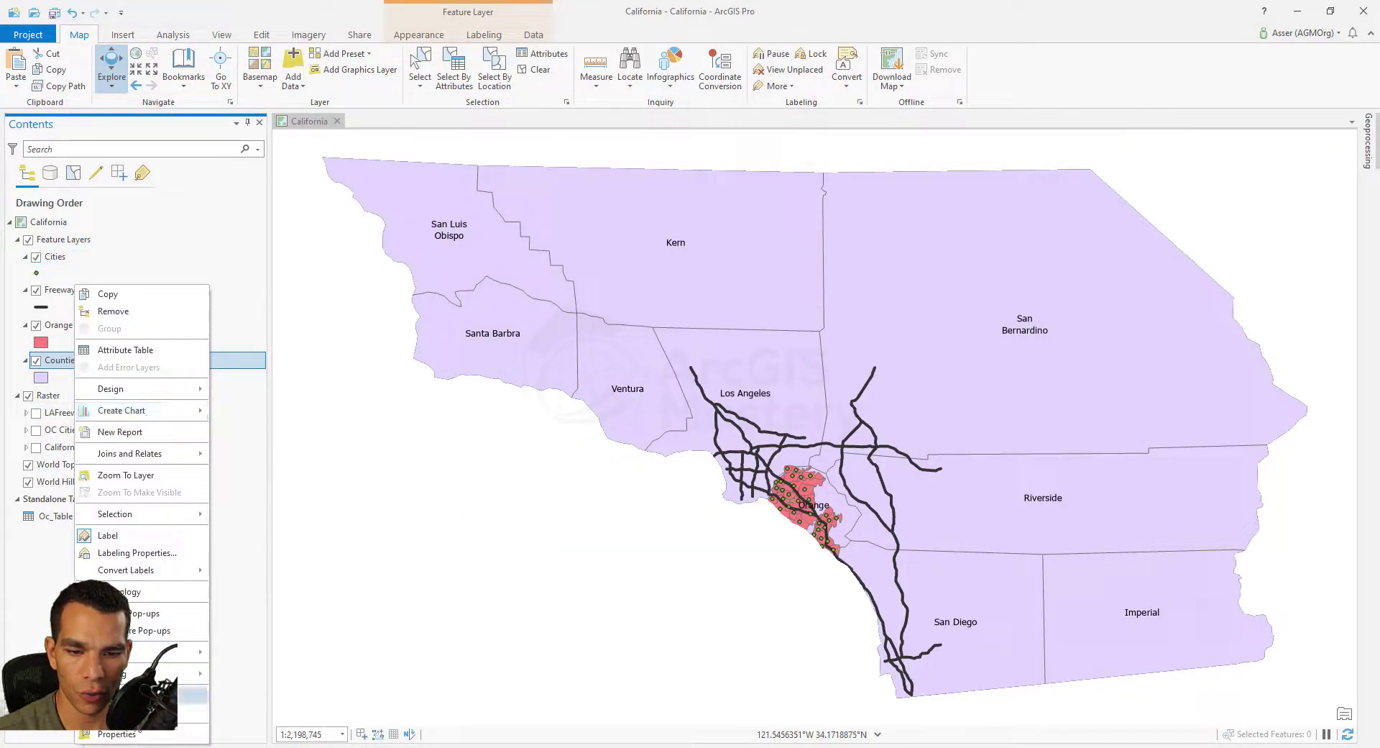
left_click(115, 733)
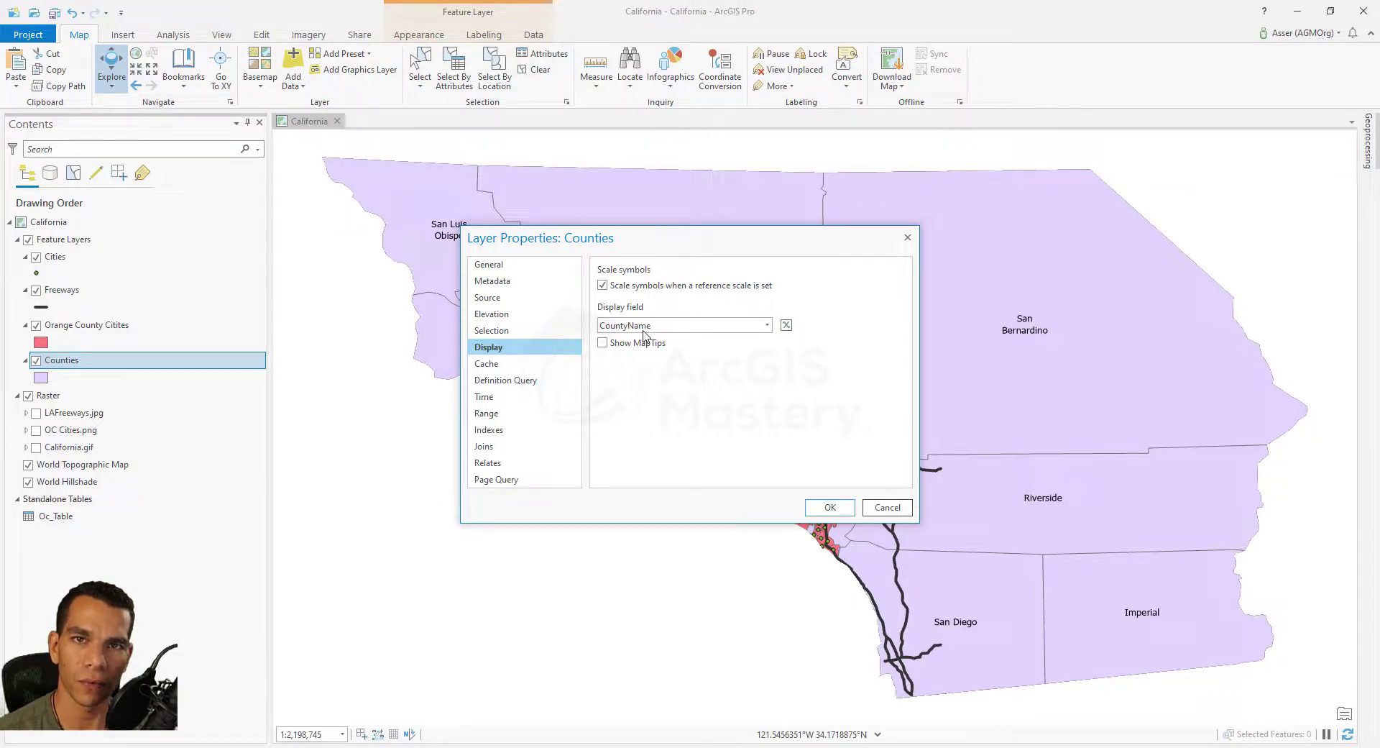
left_click(786, 325)
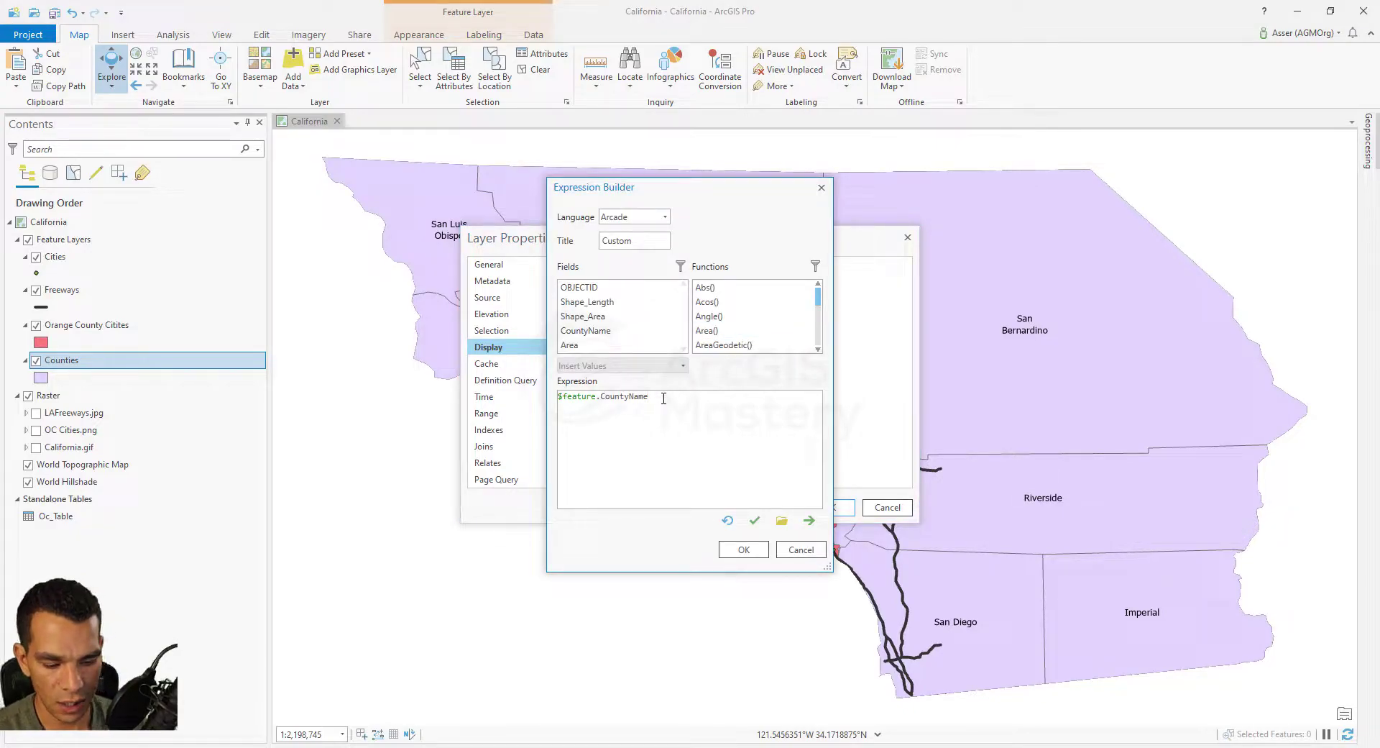
type("+ \"County")
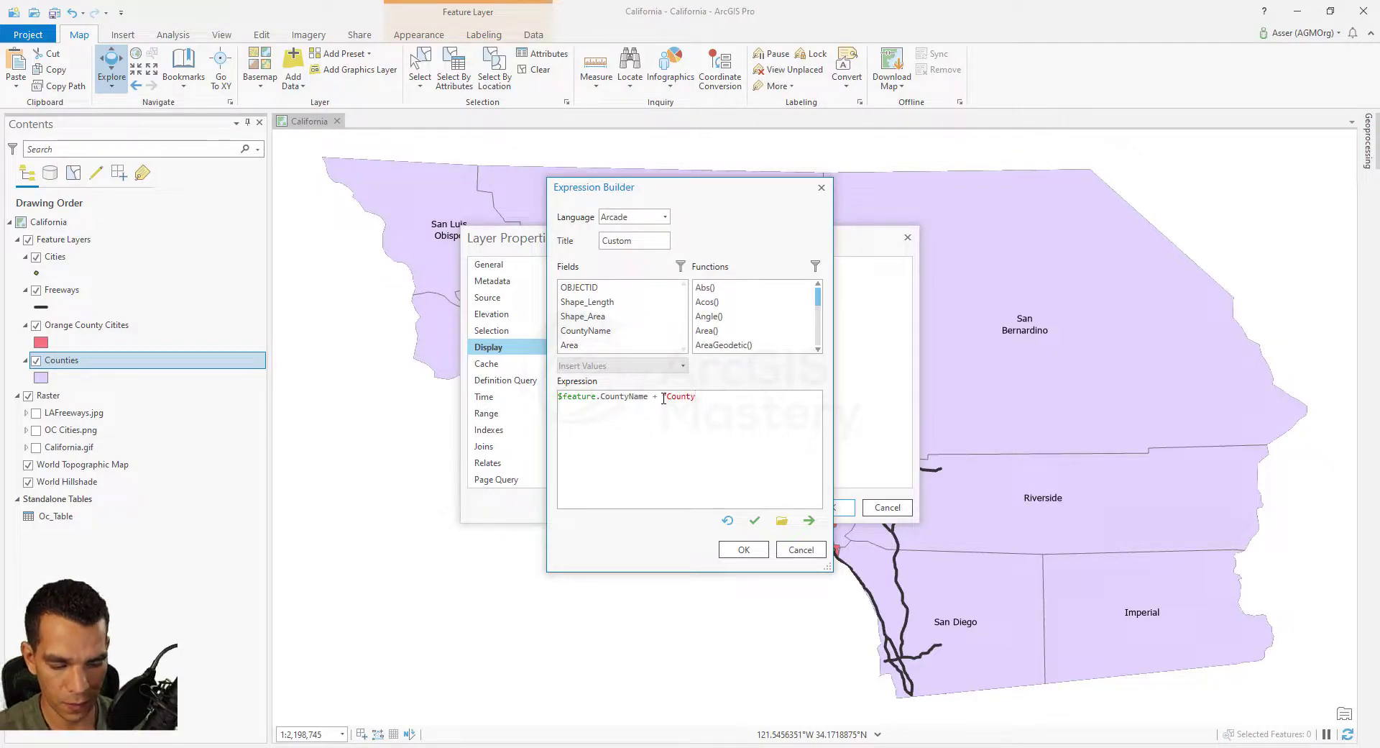
left_click(743, 549)
left_click(602, 343)
left_click(830, 507)
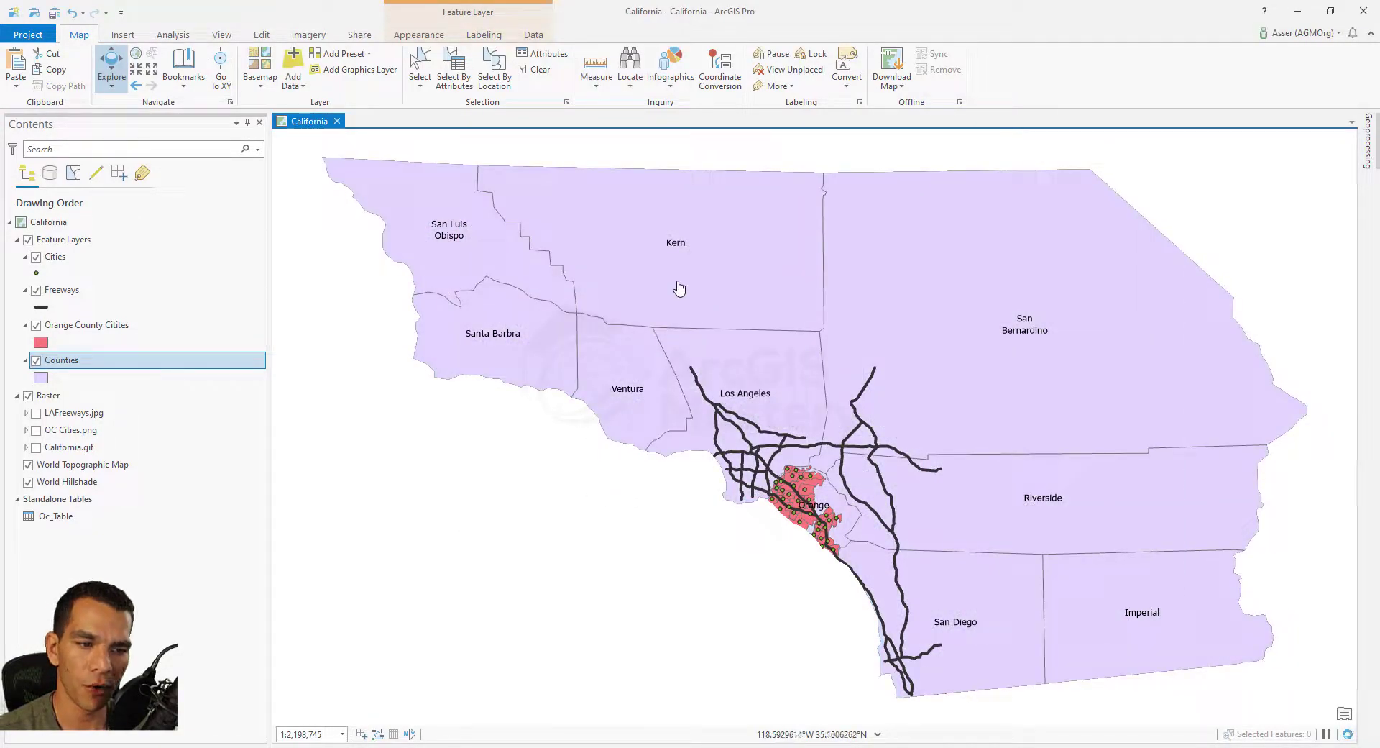
Check how the custom display expression appears in Kern county's MapTip and pop-up, and close the pop-up
mouse_move(682, 289)
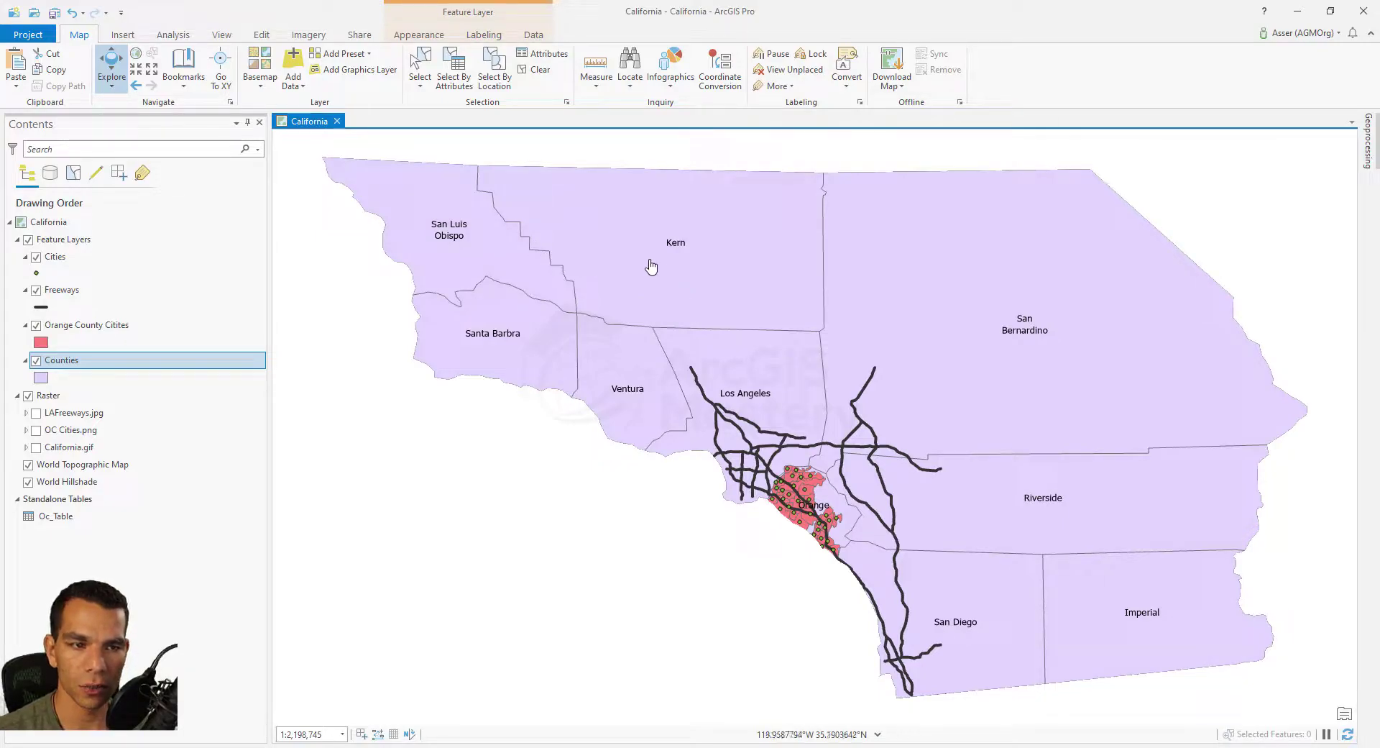
left_click(651, 267)
left_click(762, 264)
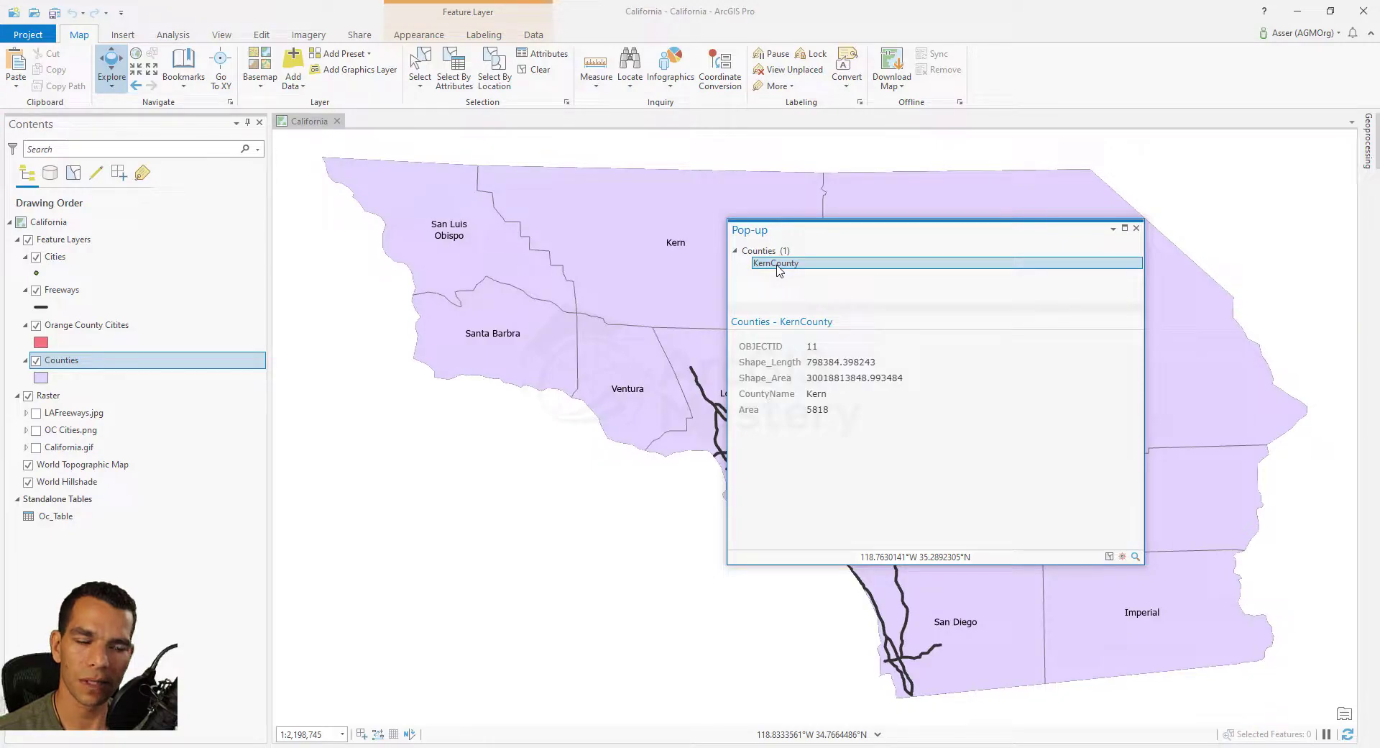
left_click(1136, 228)
Reopen the Counties layer's properties and examine its caching options
right_click(80, 360)
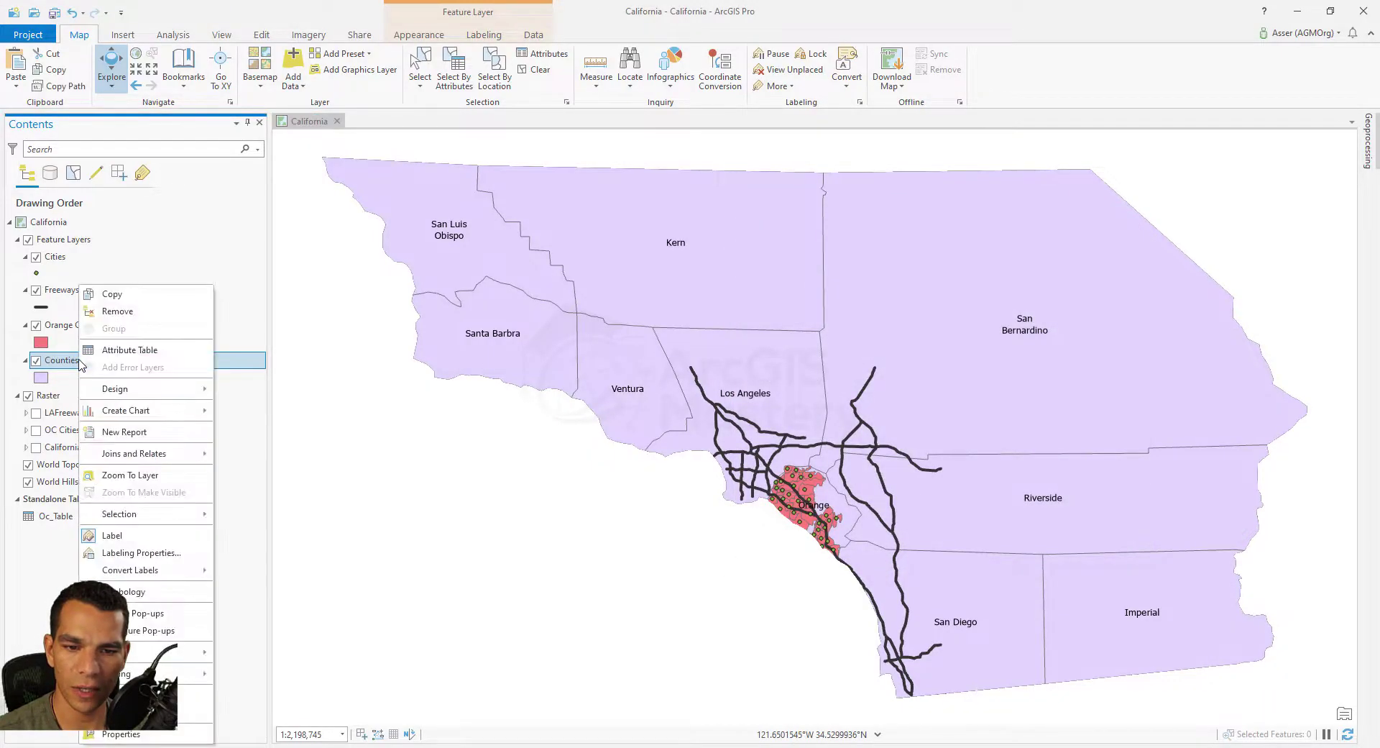
left_click(113, 734)
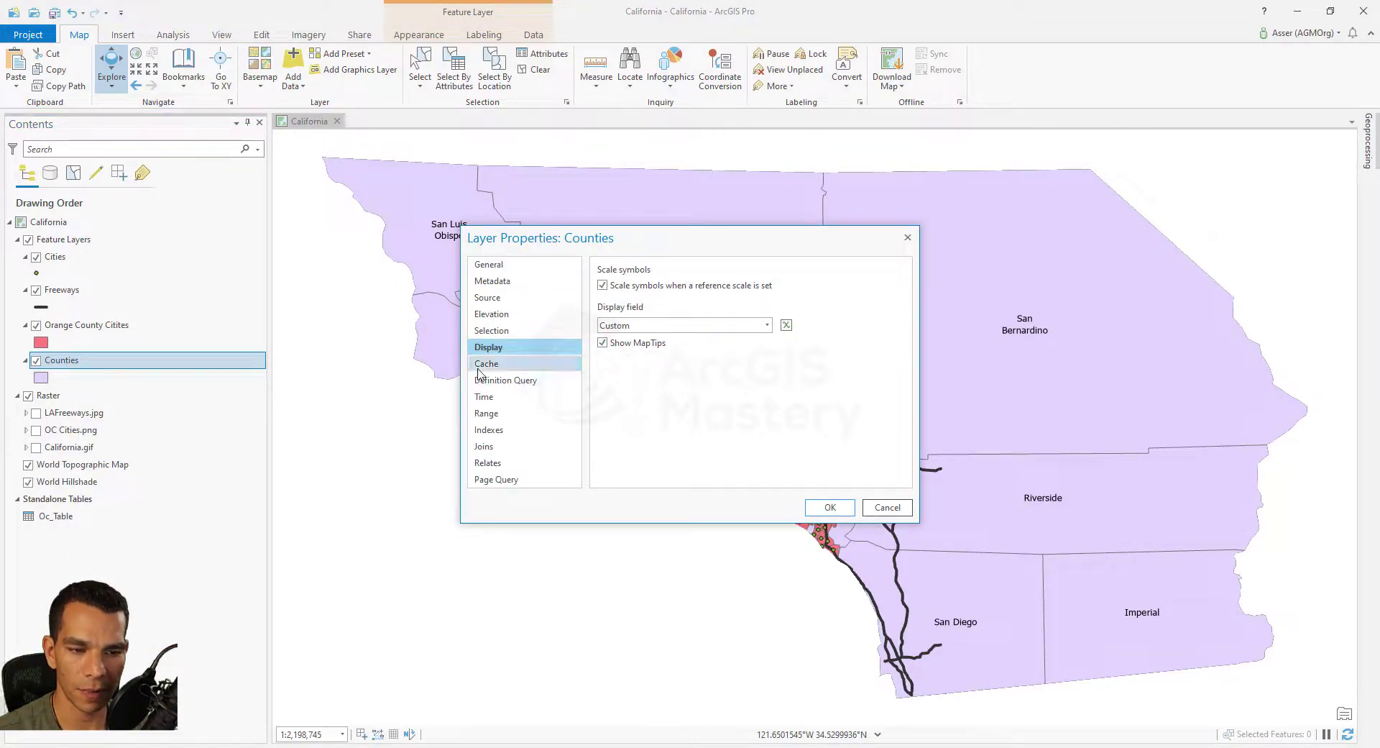
left_click(534, 364)
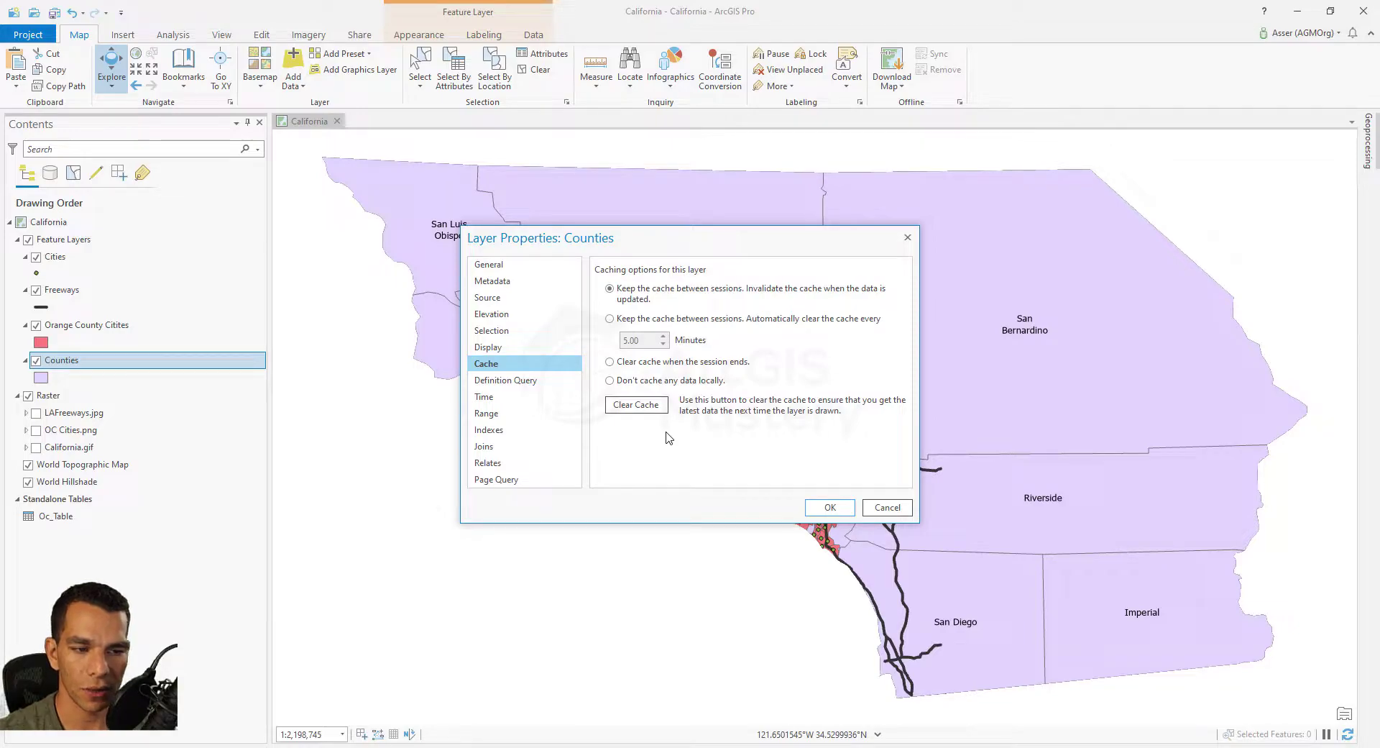
Add a definition query to the Counties layer where Area is greater than or equal to 3000, and apply it
left_click(538, 381)
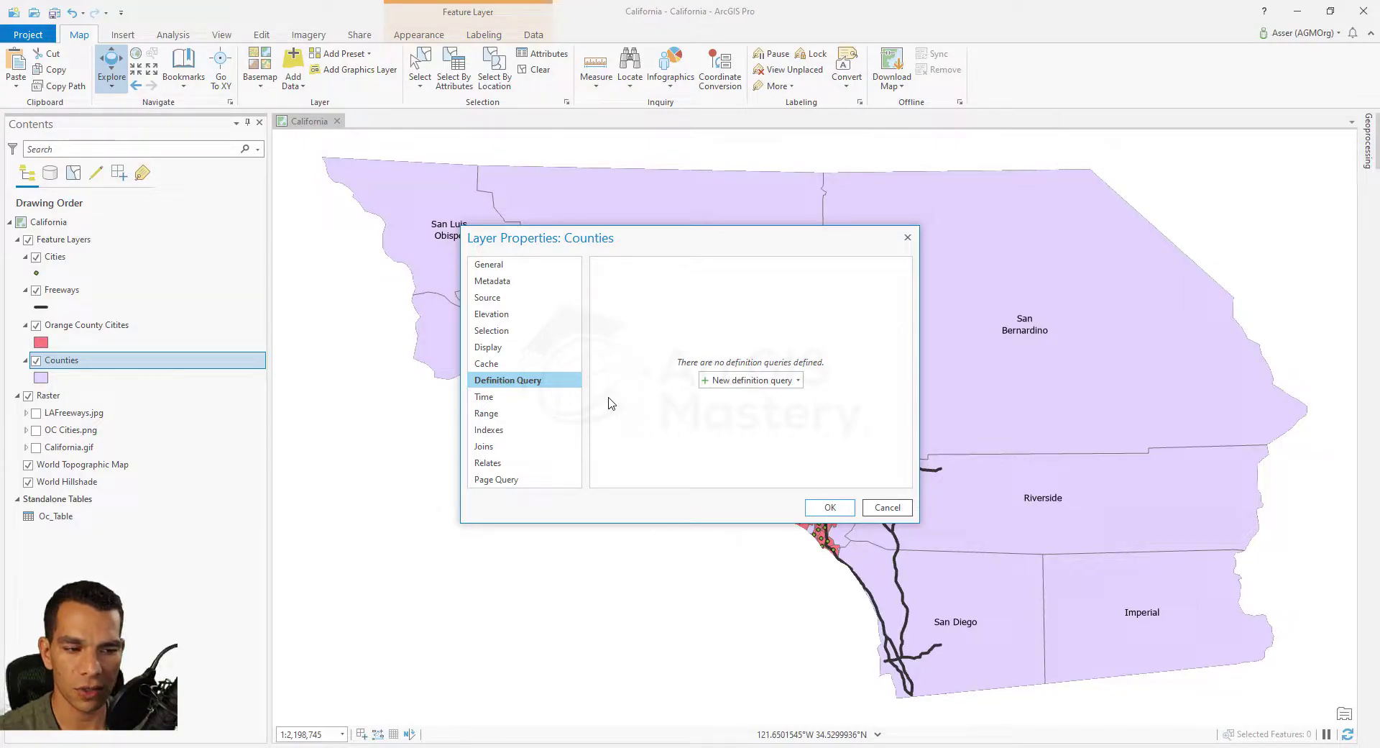
left_click(740, 381)
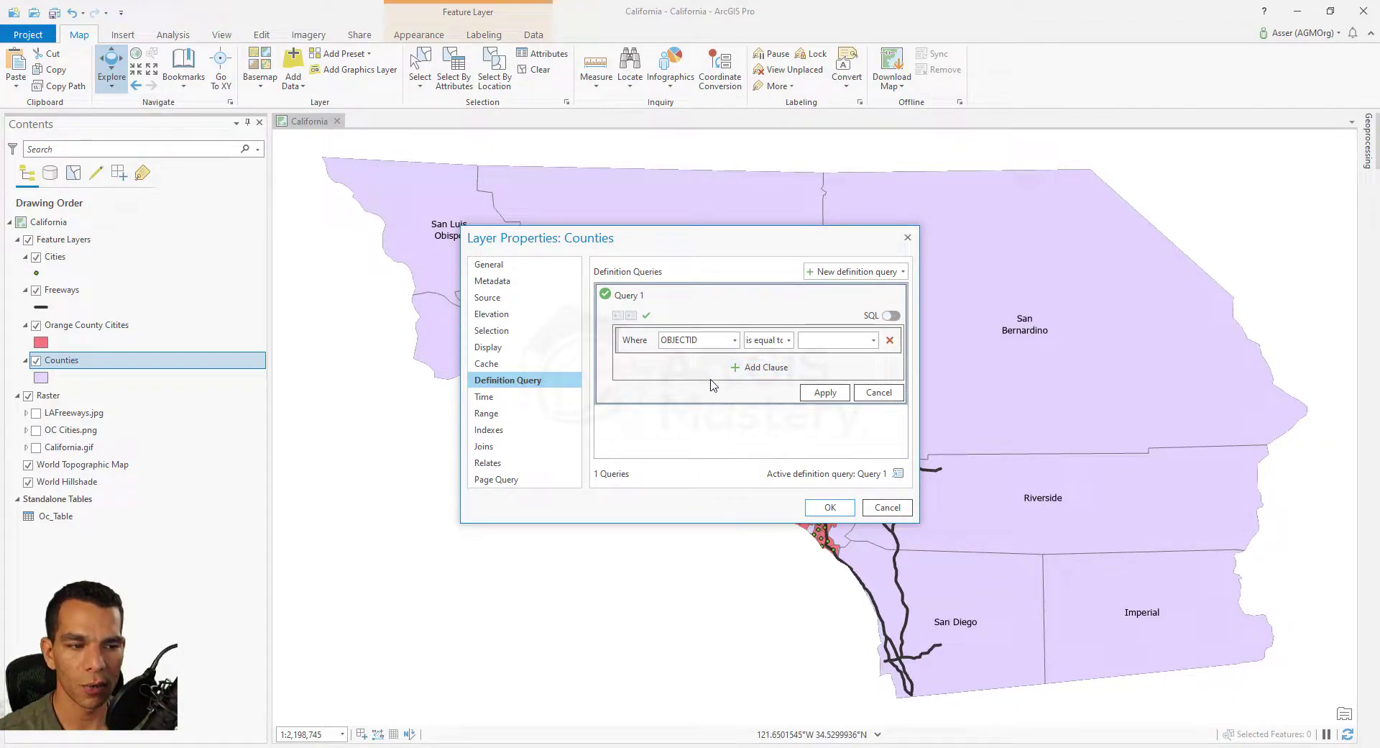
left_click(734, 340)
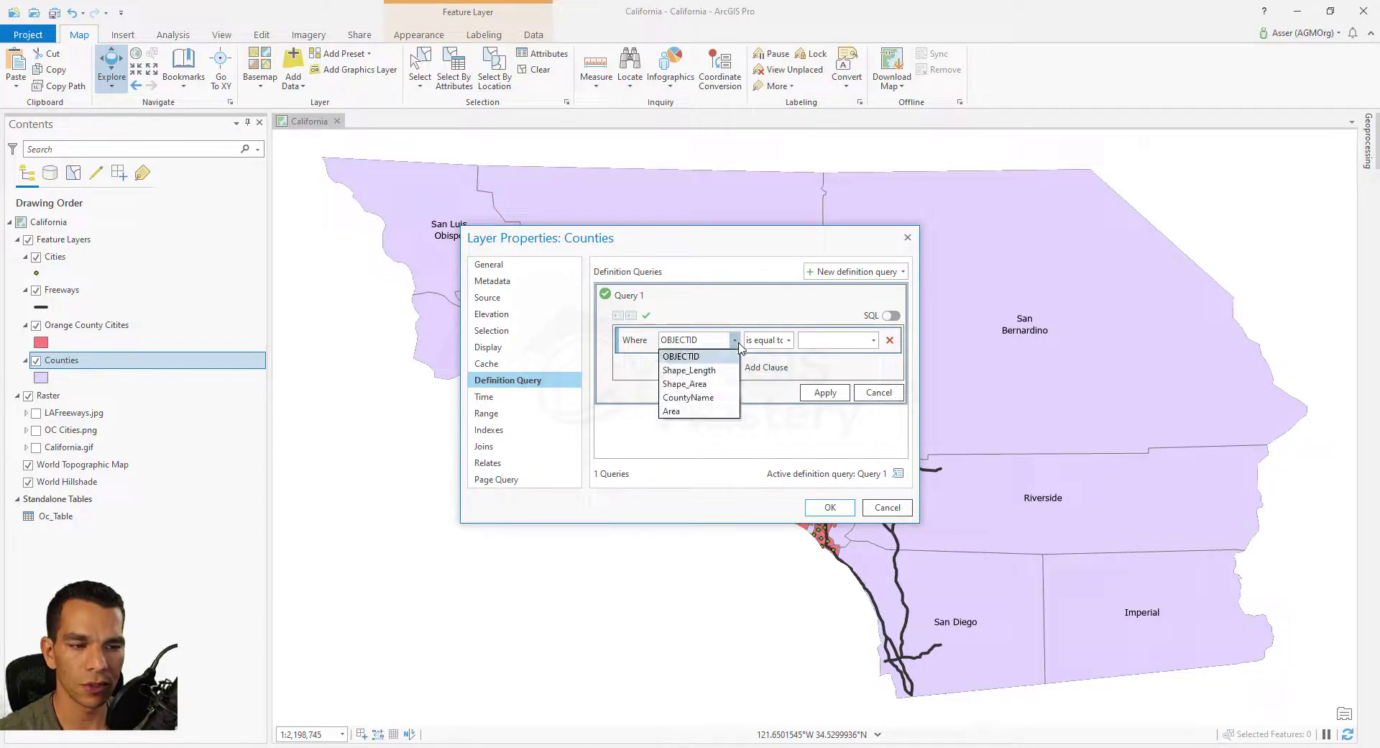
left_click(701, 411)
left_click(789, 340)
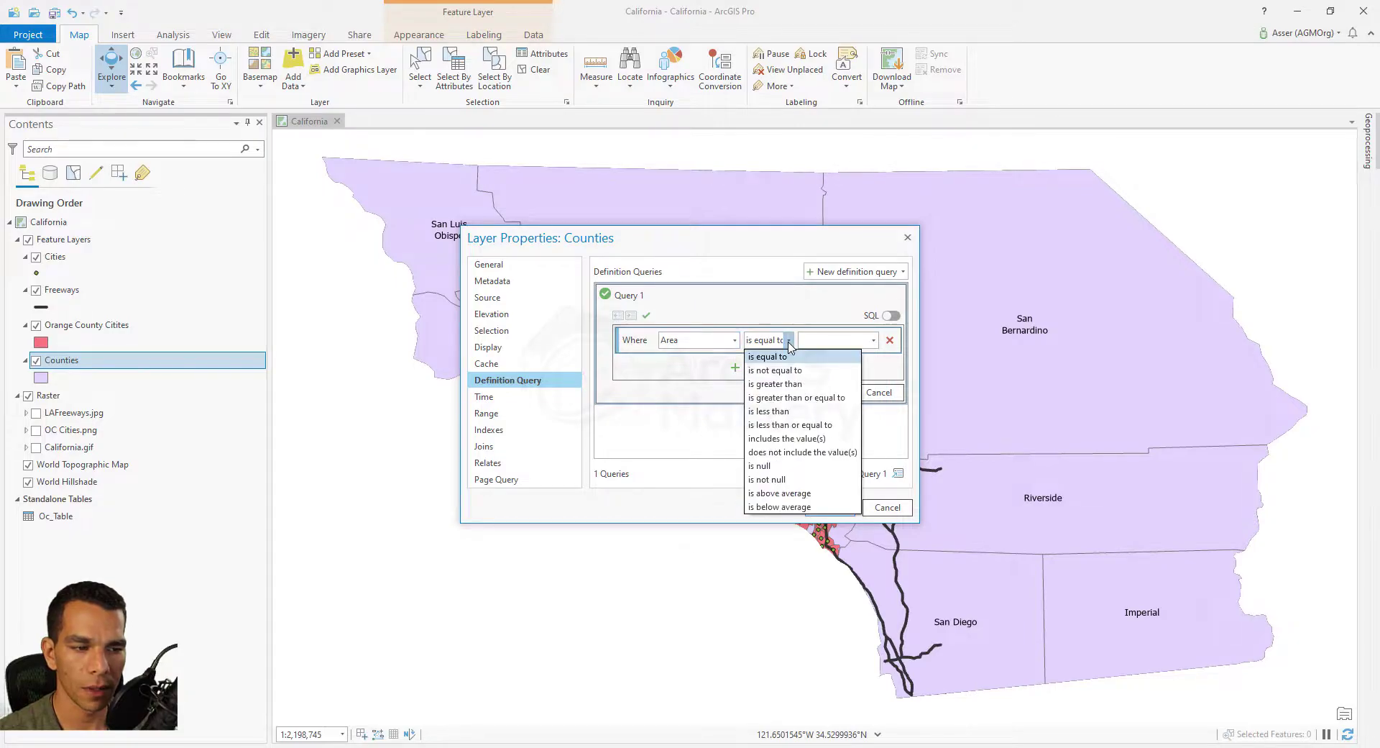
left_click(803, 400)
left_click(873, 340)
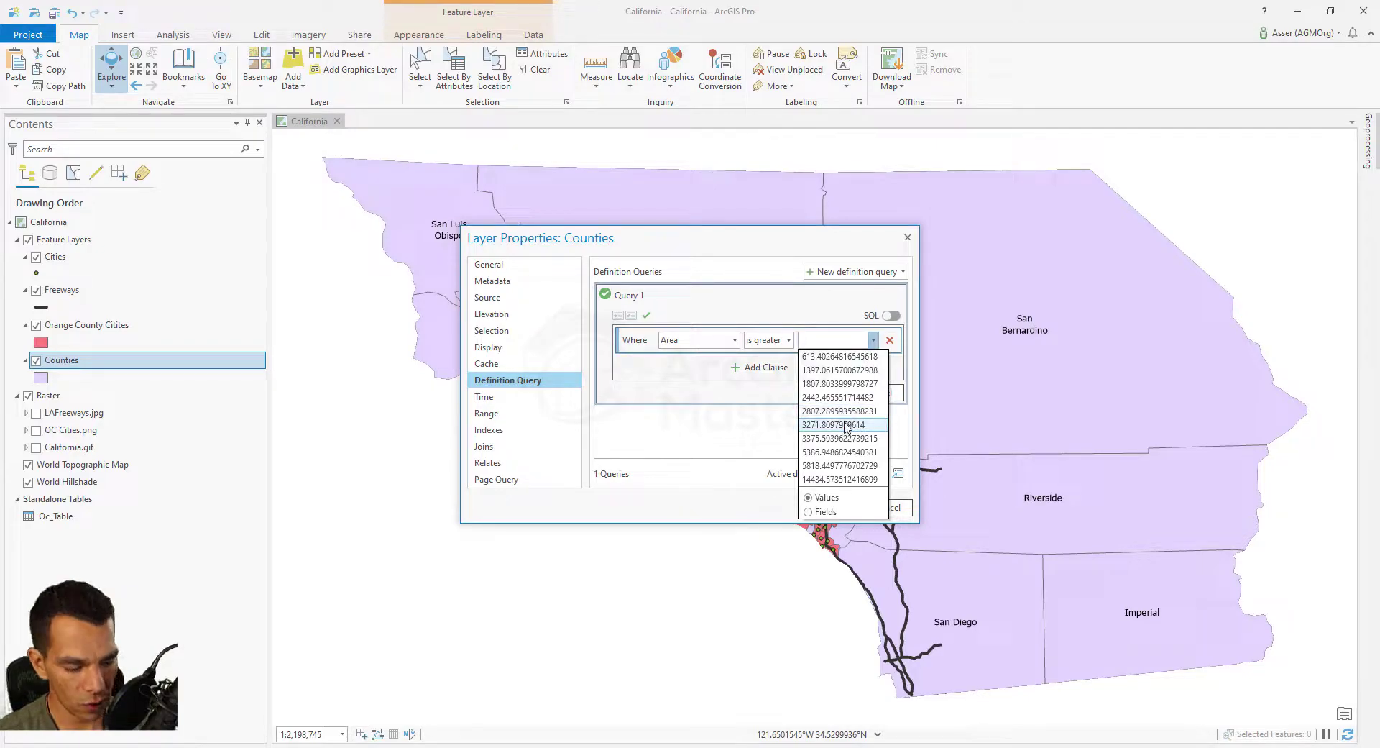
type("3000")
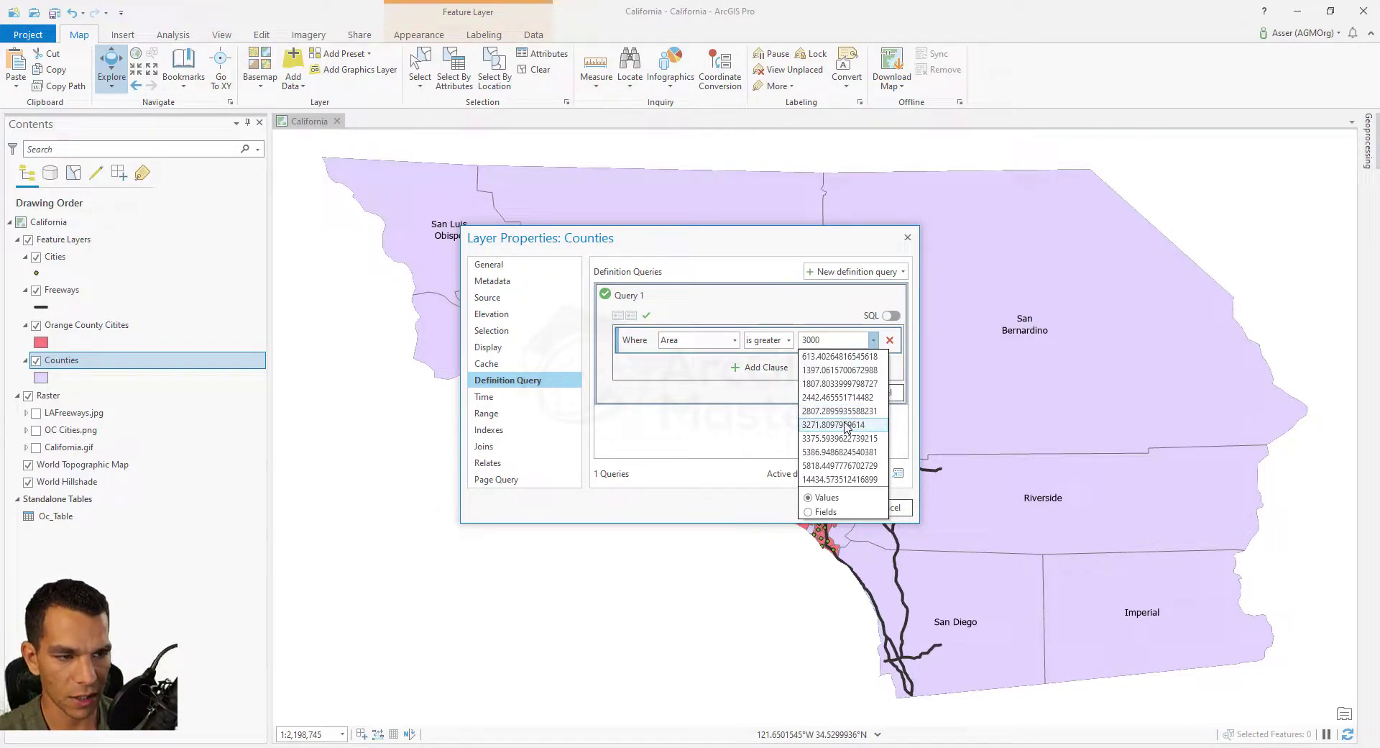
left_click(743, 410)
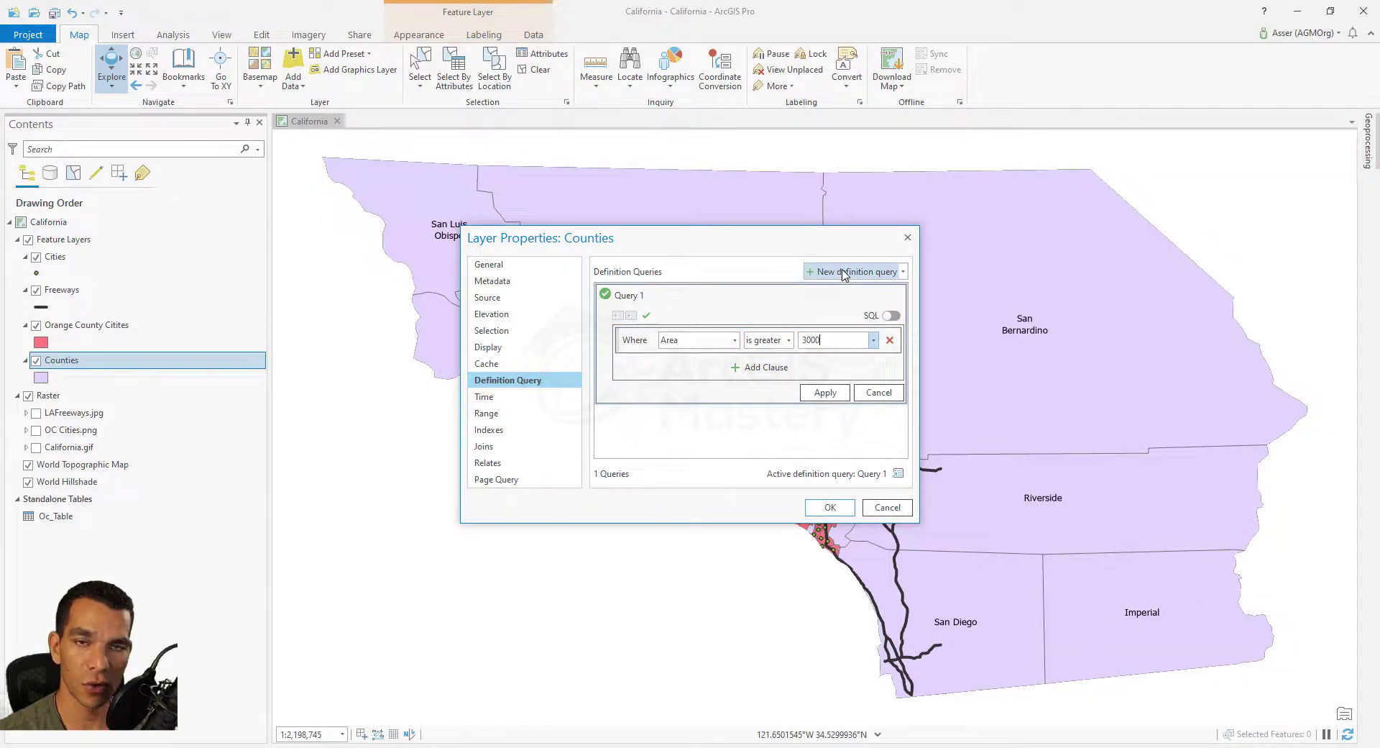
left_click(829, 508)
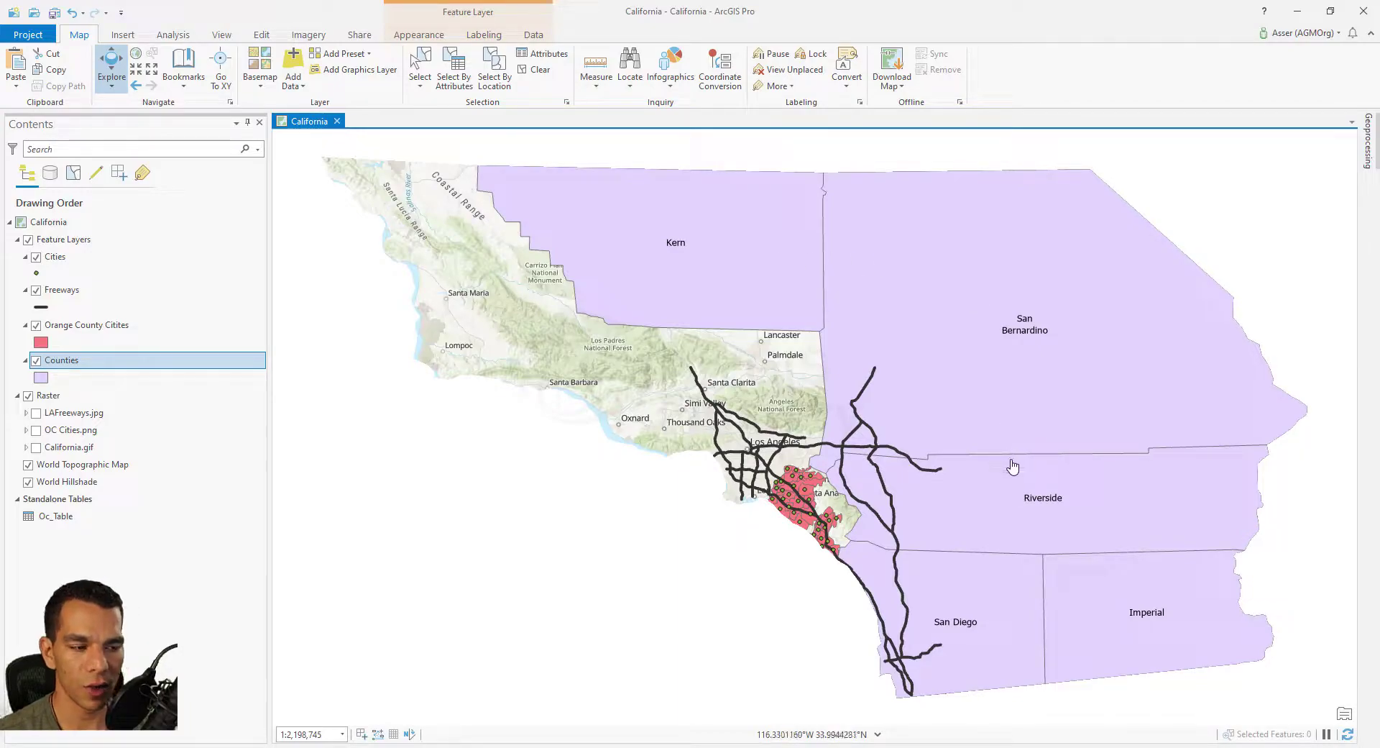
Review the Counties layer's definition query, time, range, indexes, joins and relates properties
right_click(79, 360)
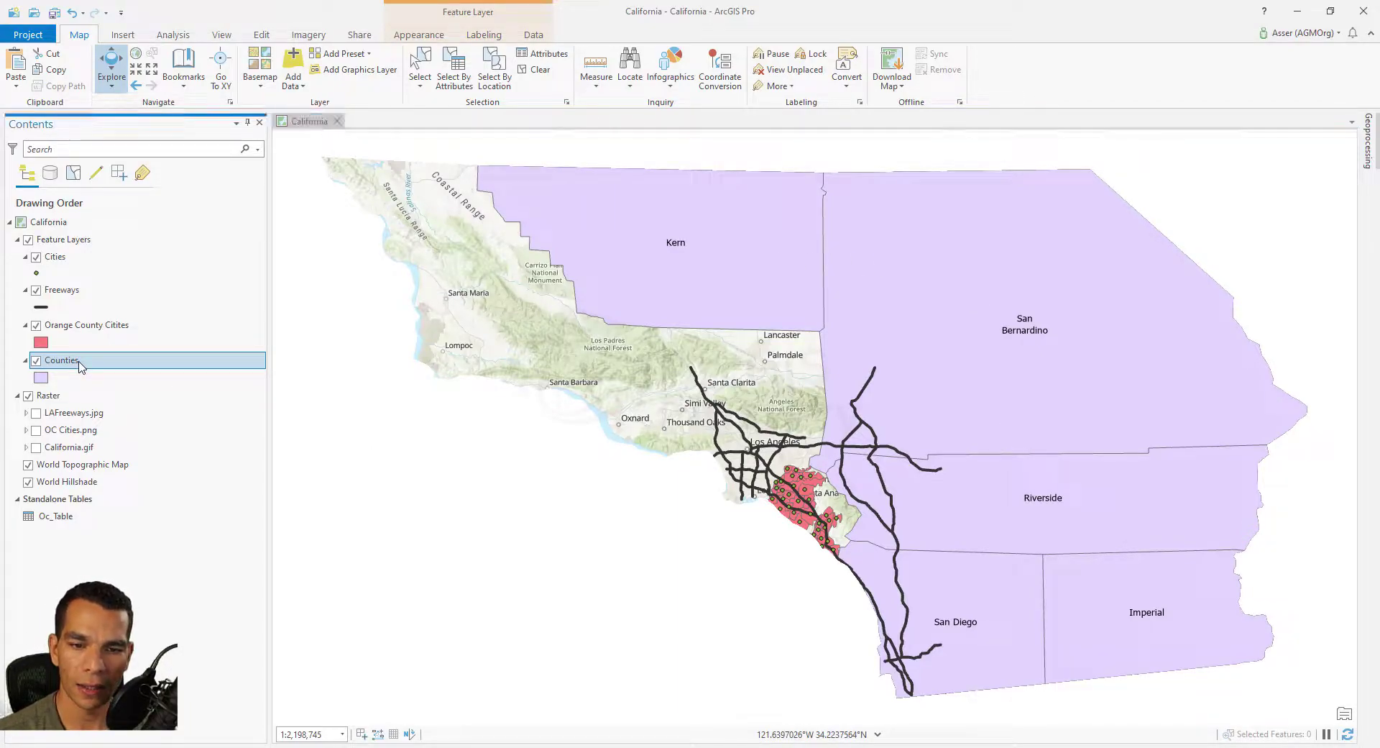
left_click(121, 733)
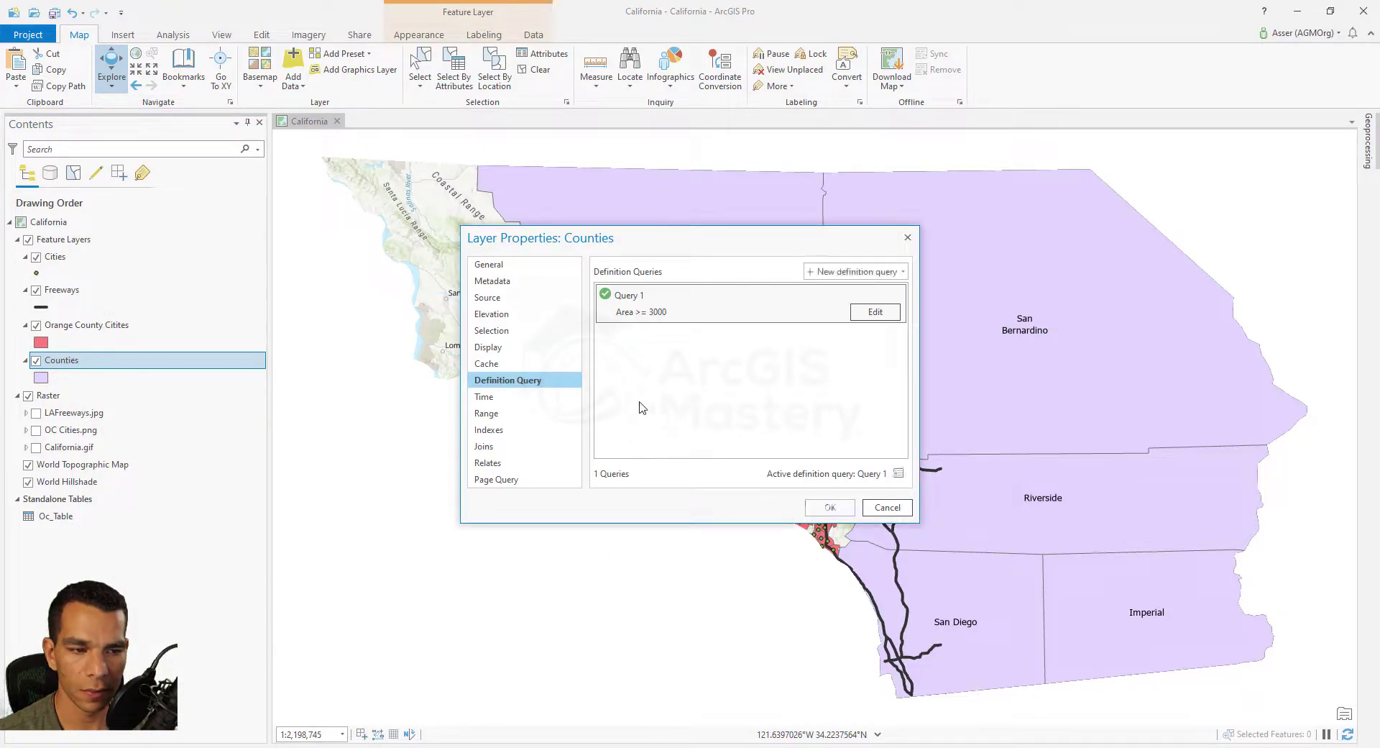
mouse_move(686, 299)
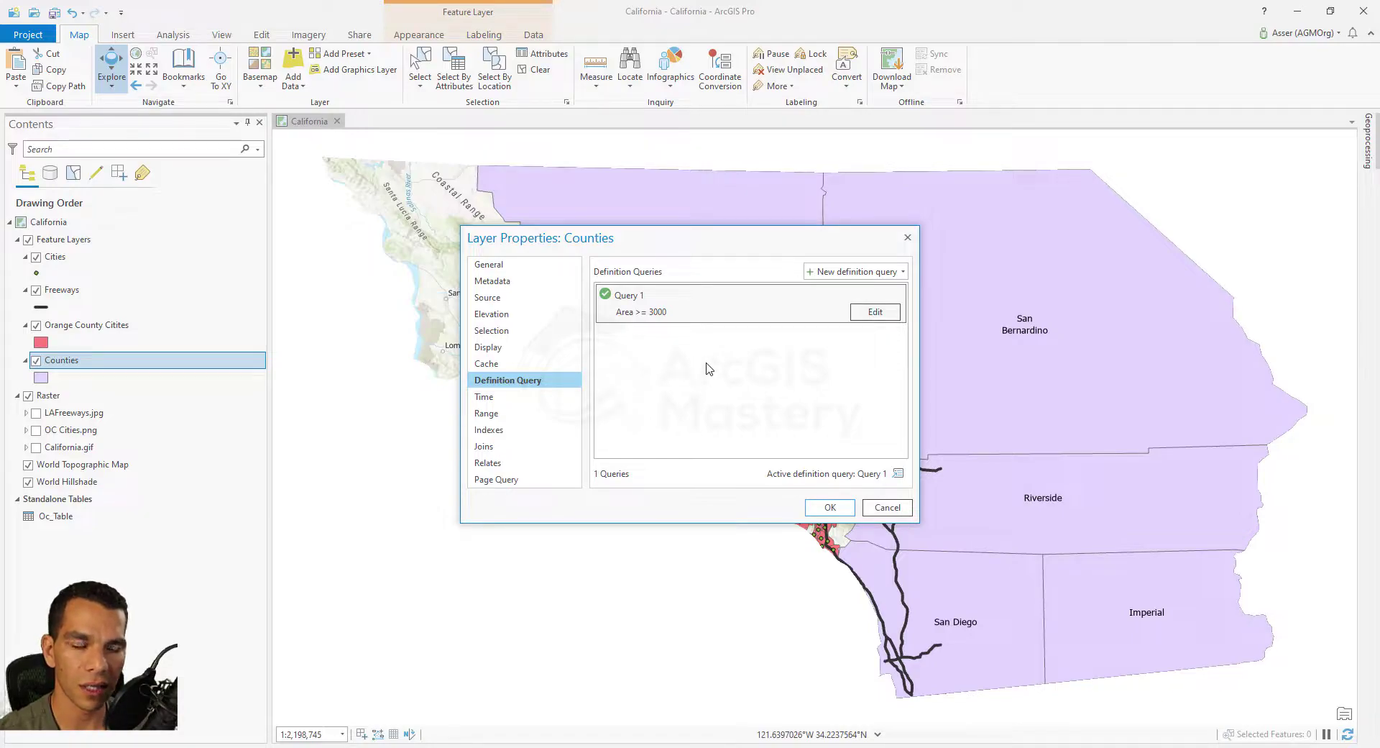
left_click(525, 405)
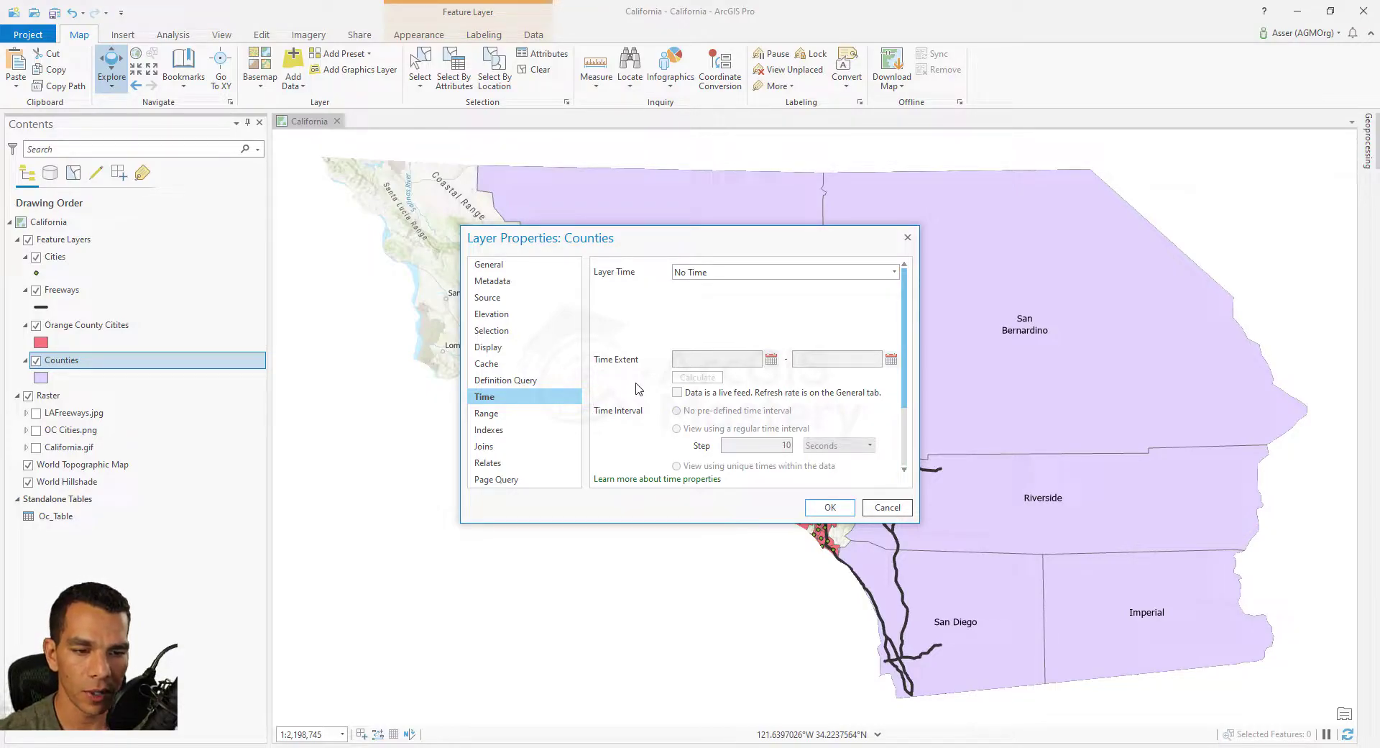
left_click(503, 415)
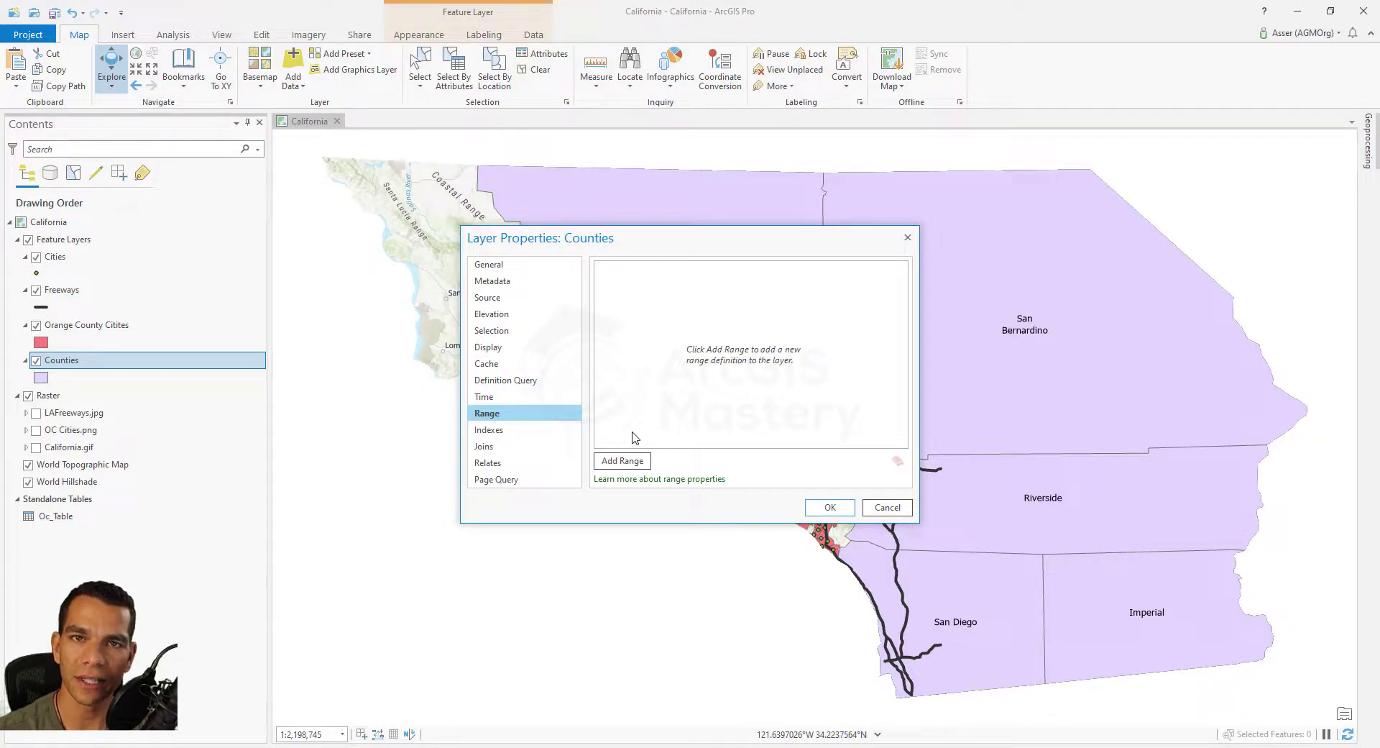
left_click(519, 430)
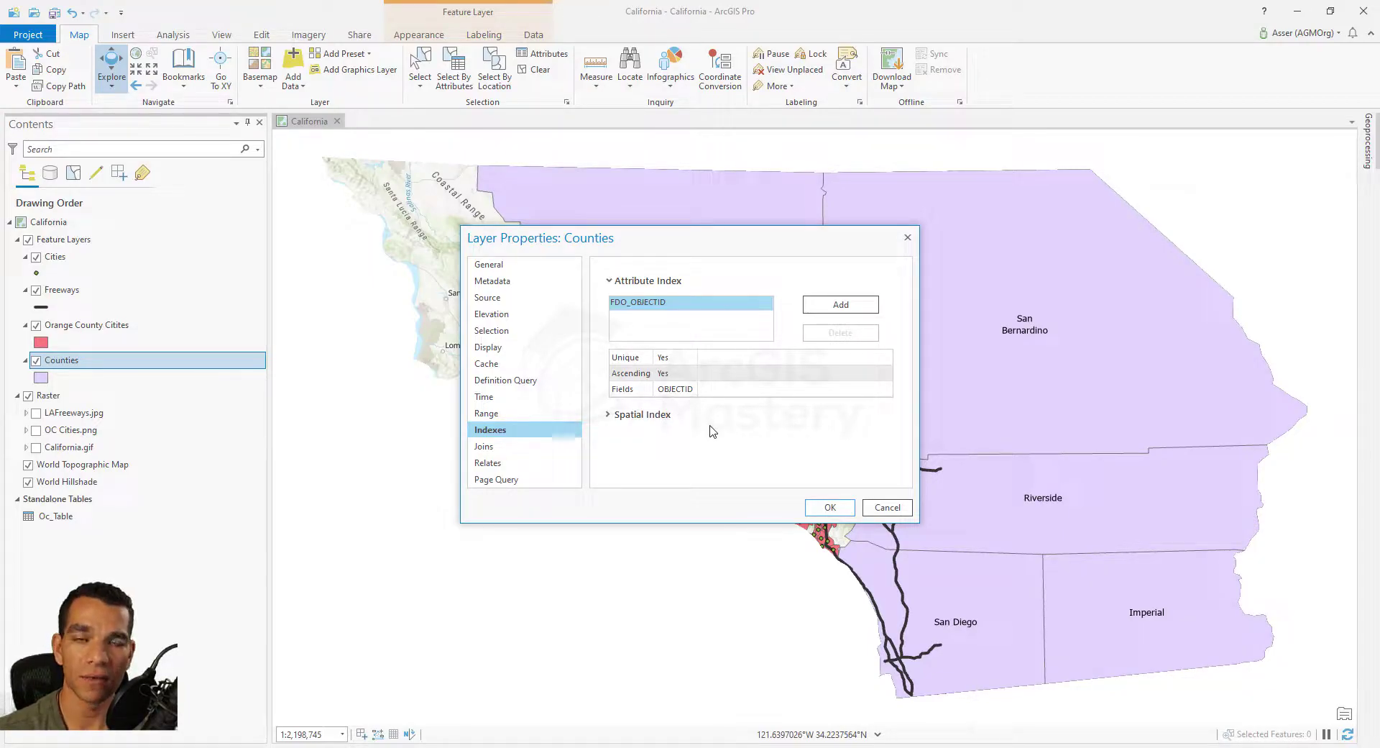
left_click(506, 447)
left_click(506, 461)
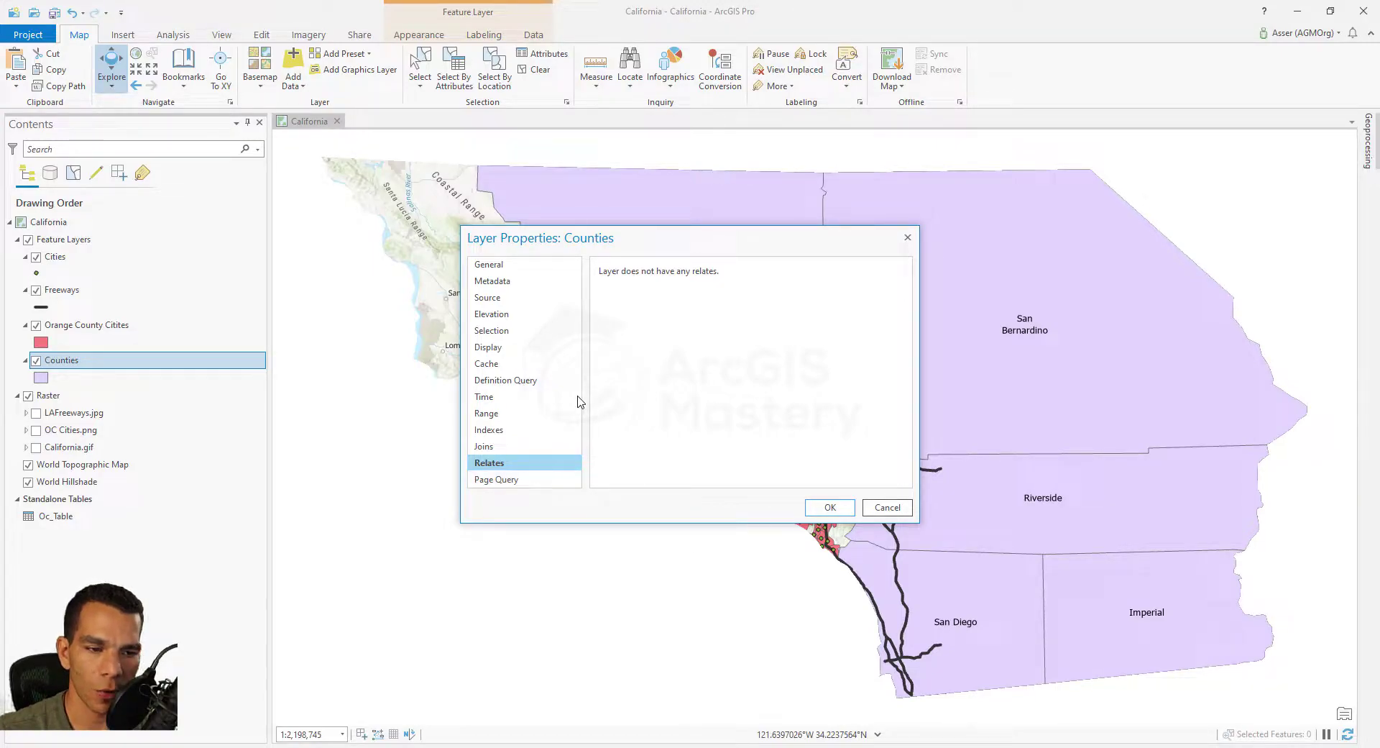
Delete the Area >= 3000 definition query from the Counties layer and apply the properties
left_click(506, 381)
left_click(704, 293)
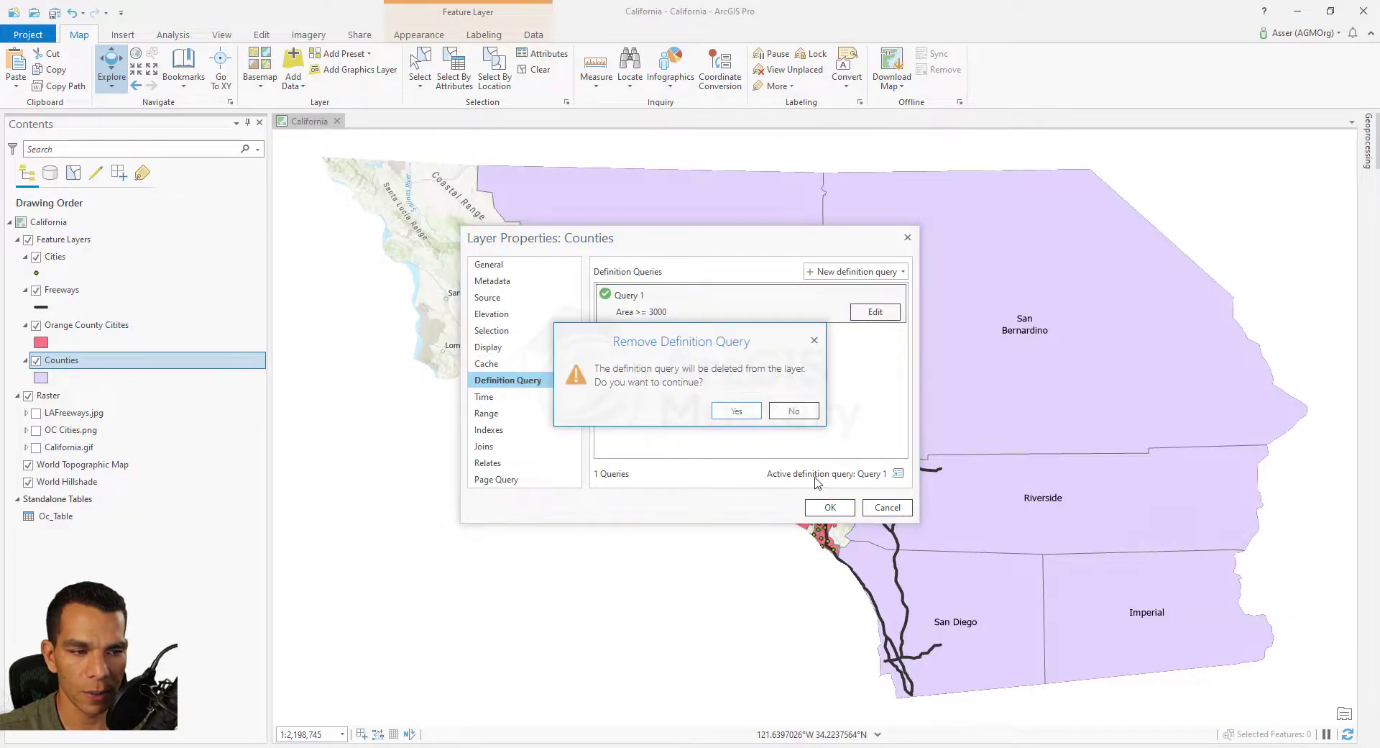
left_click(736, 411)
left_click(830, 507)
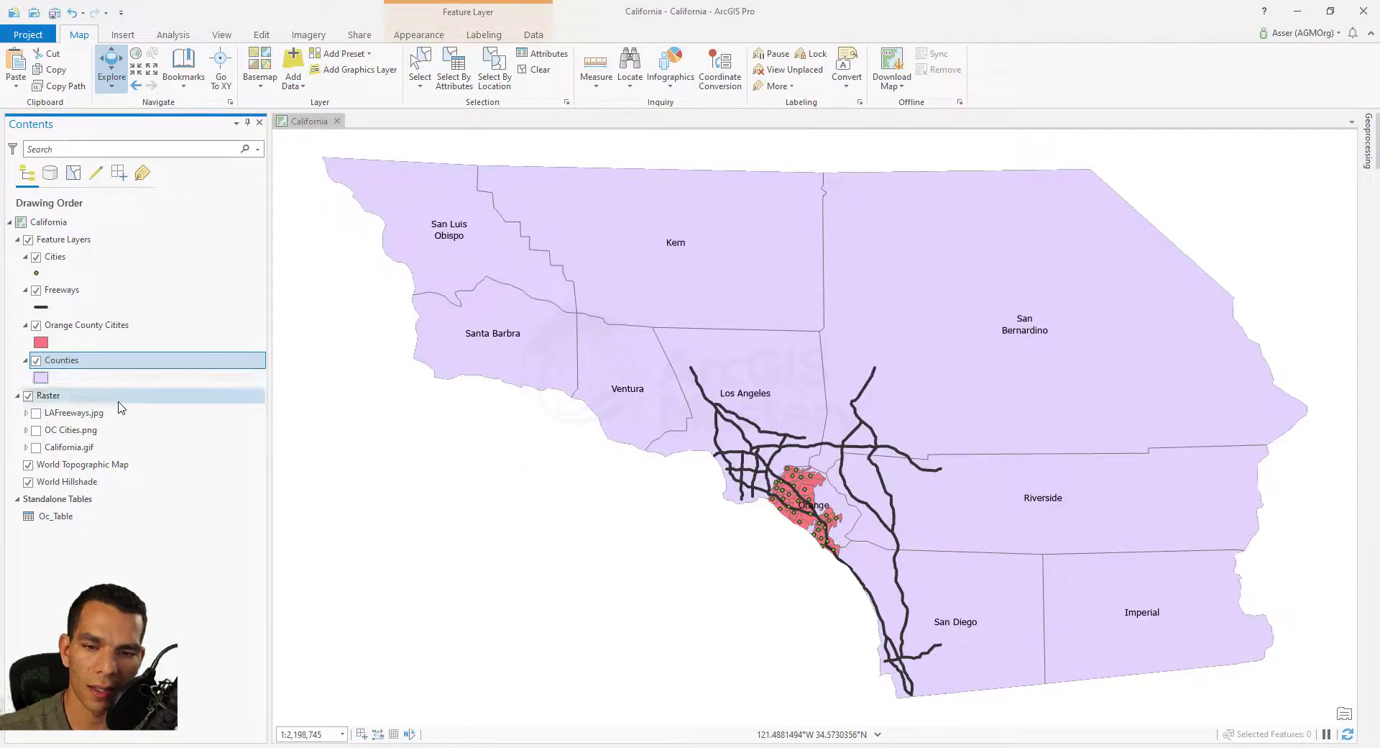
Examine the LAFreeways.jpg raster layer's general, metadata, source, elevation, display, cache, joins and relates properties, and close them without applying changes
right_click(95, 421)
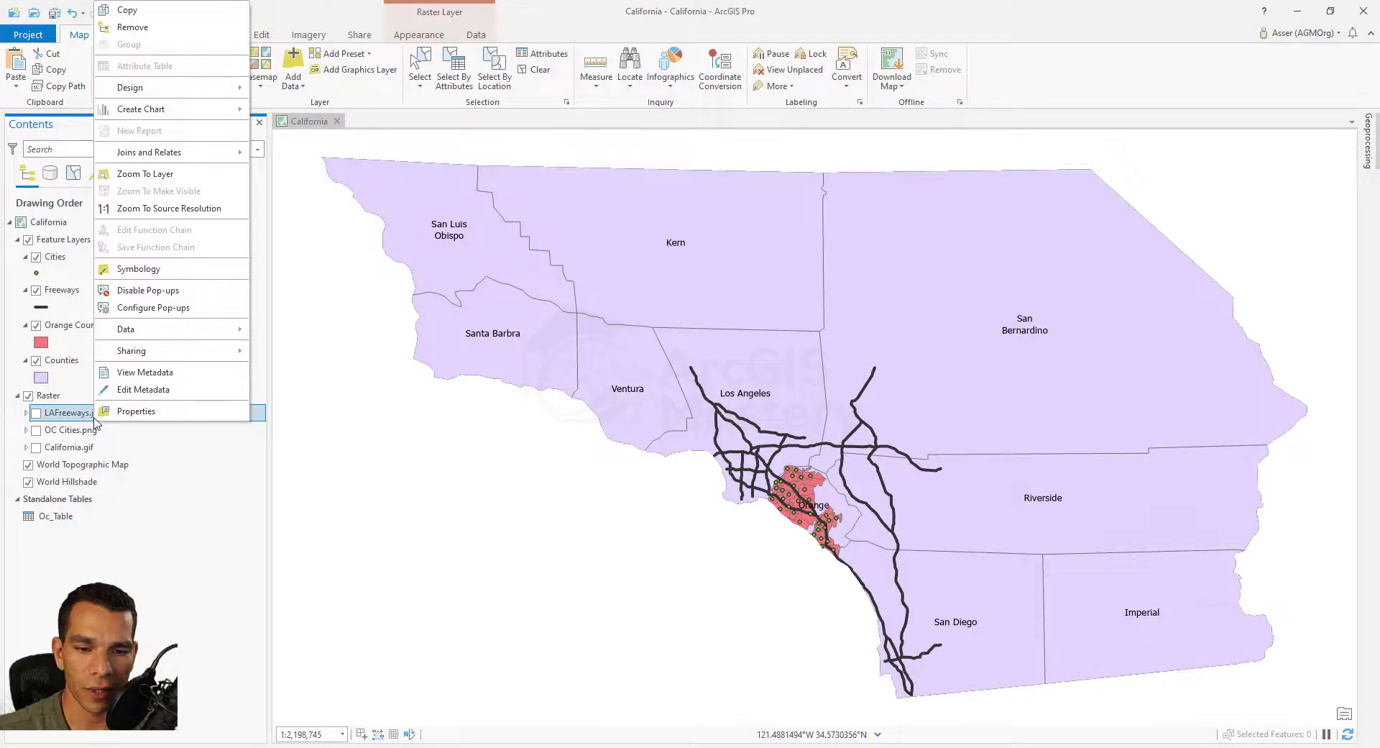
left_click(112, 411)
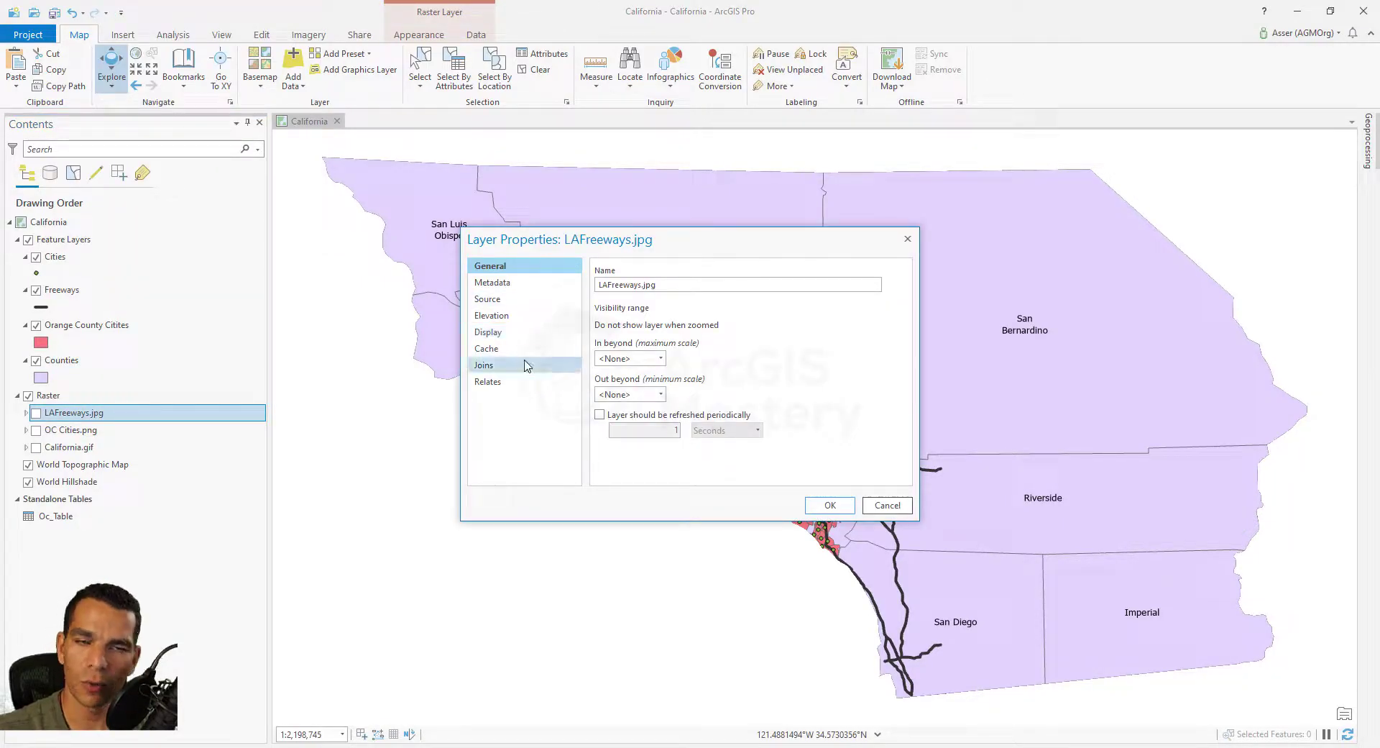
left_click(513, 286)
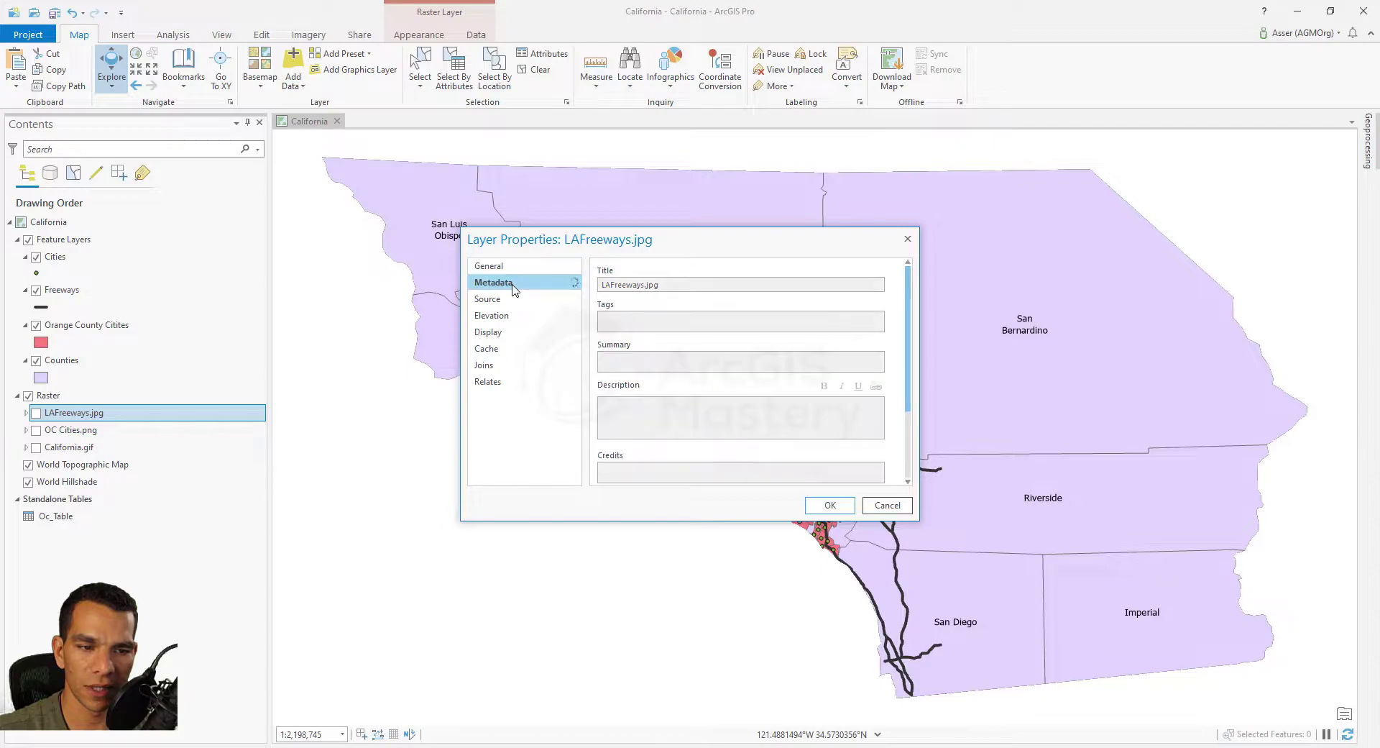
left_click(512, 299)
left_click(513, 317)
left_click(513, 333)
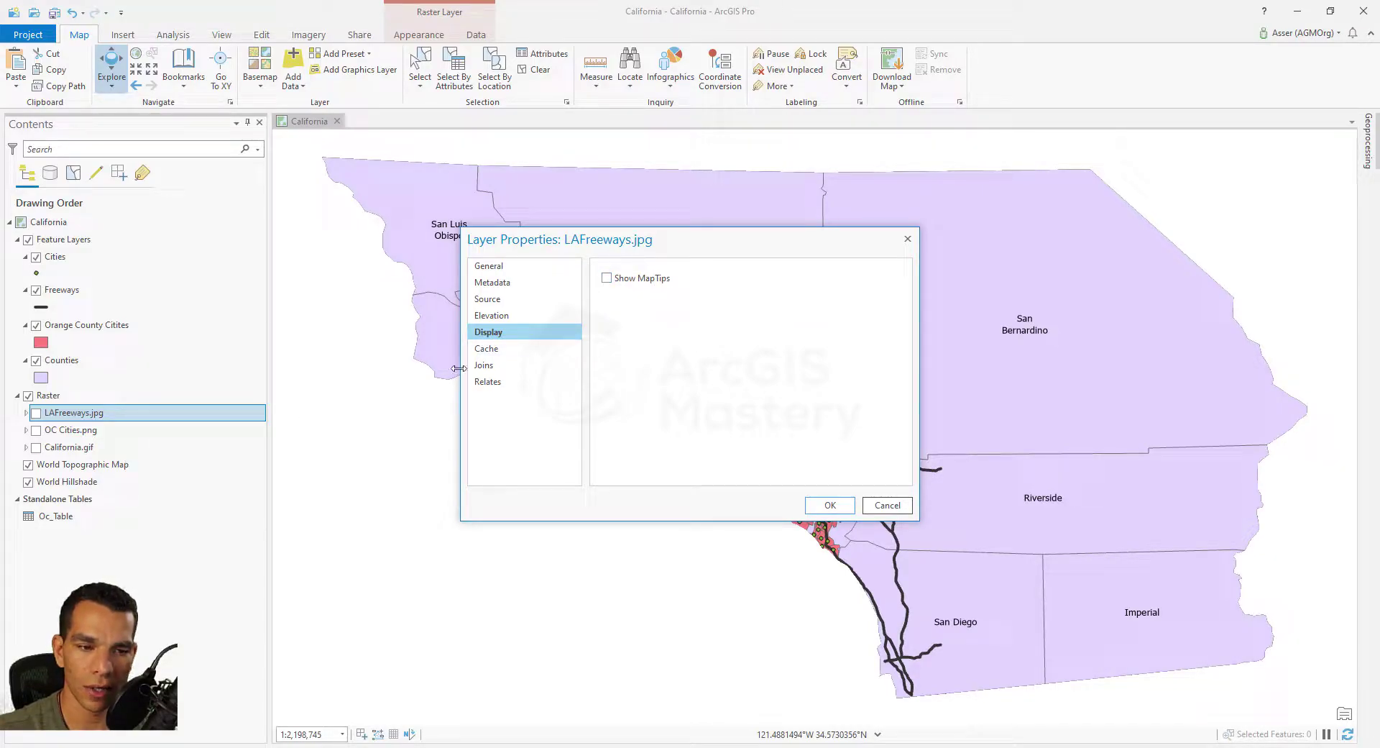
left_click(500, 352)
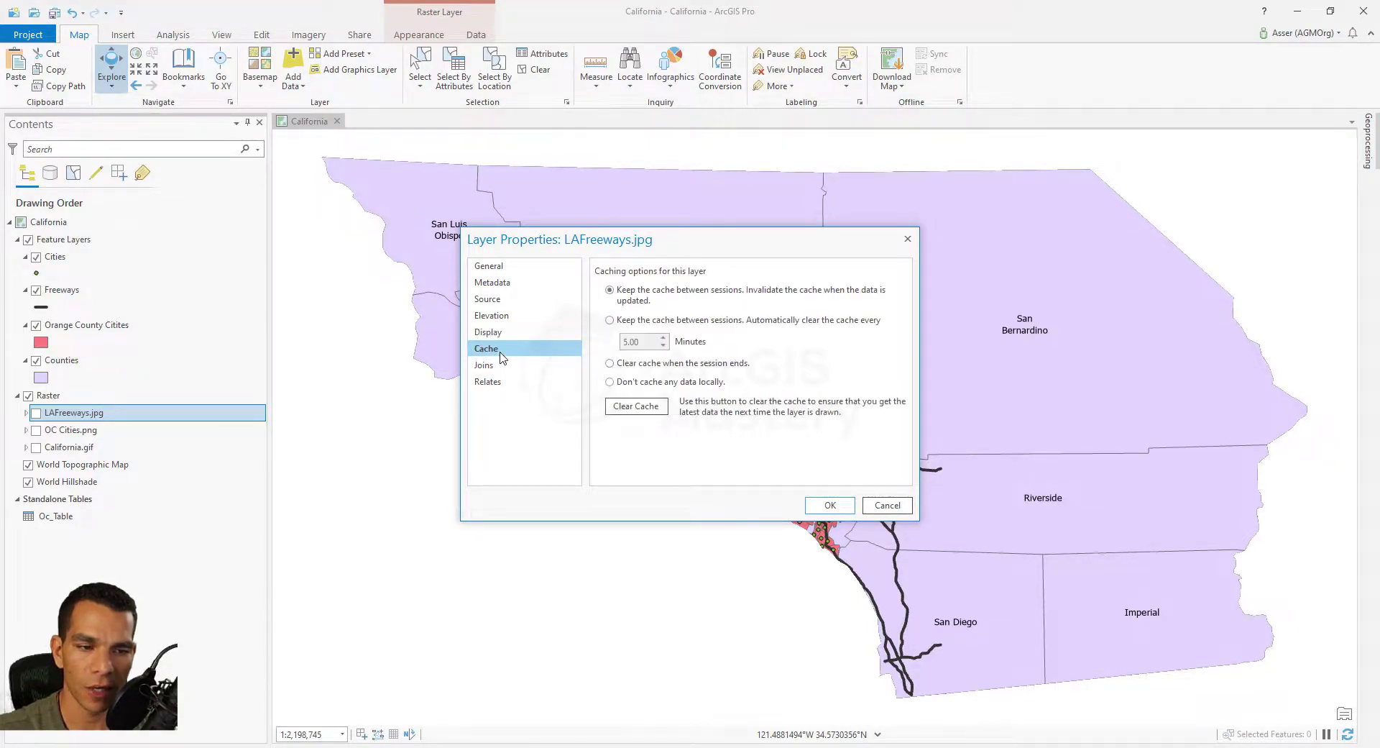
left_click(501, 365)
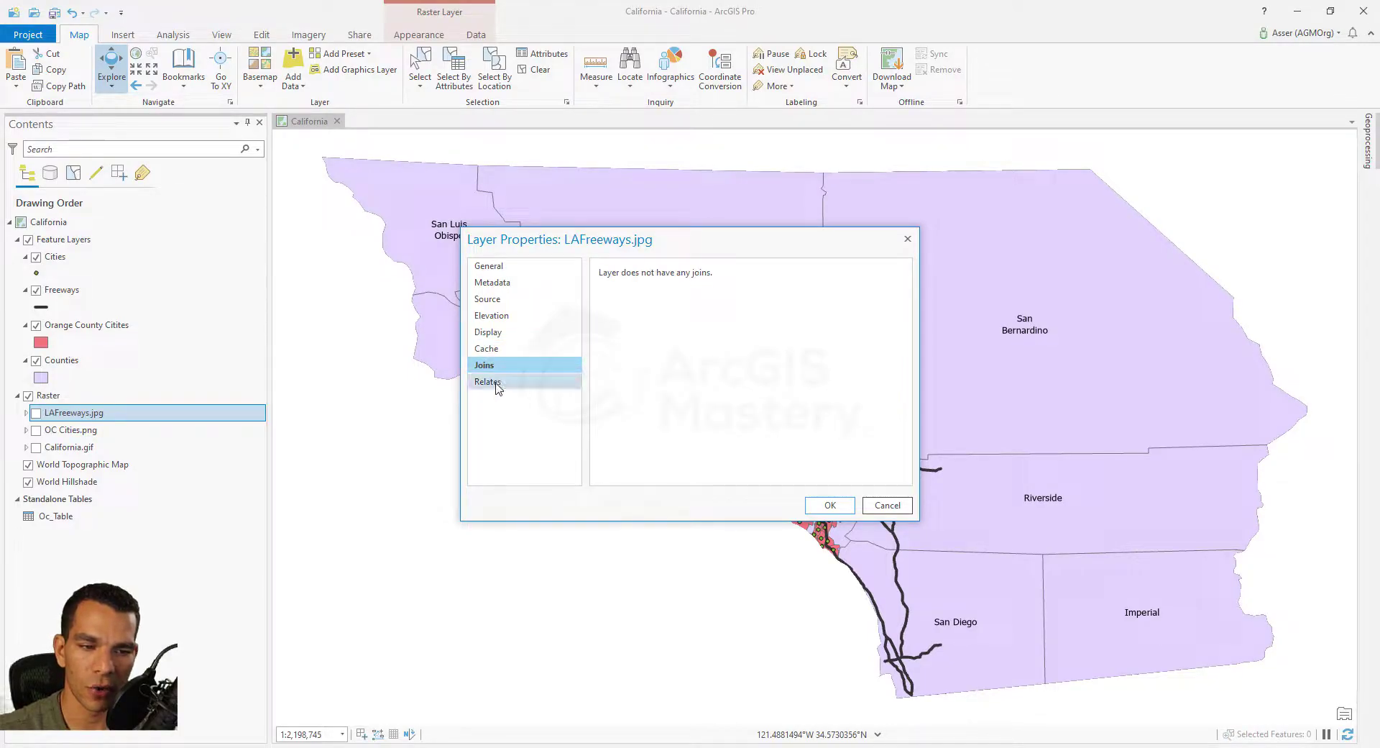
left_click(497, 382)
left_click(882, 505)
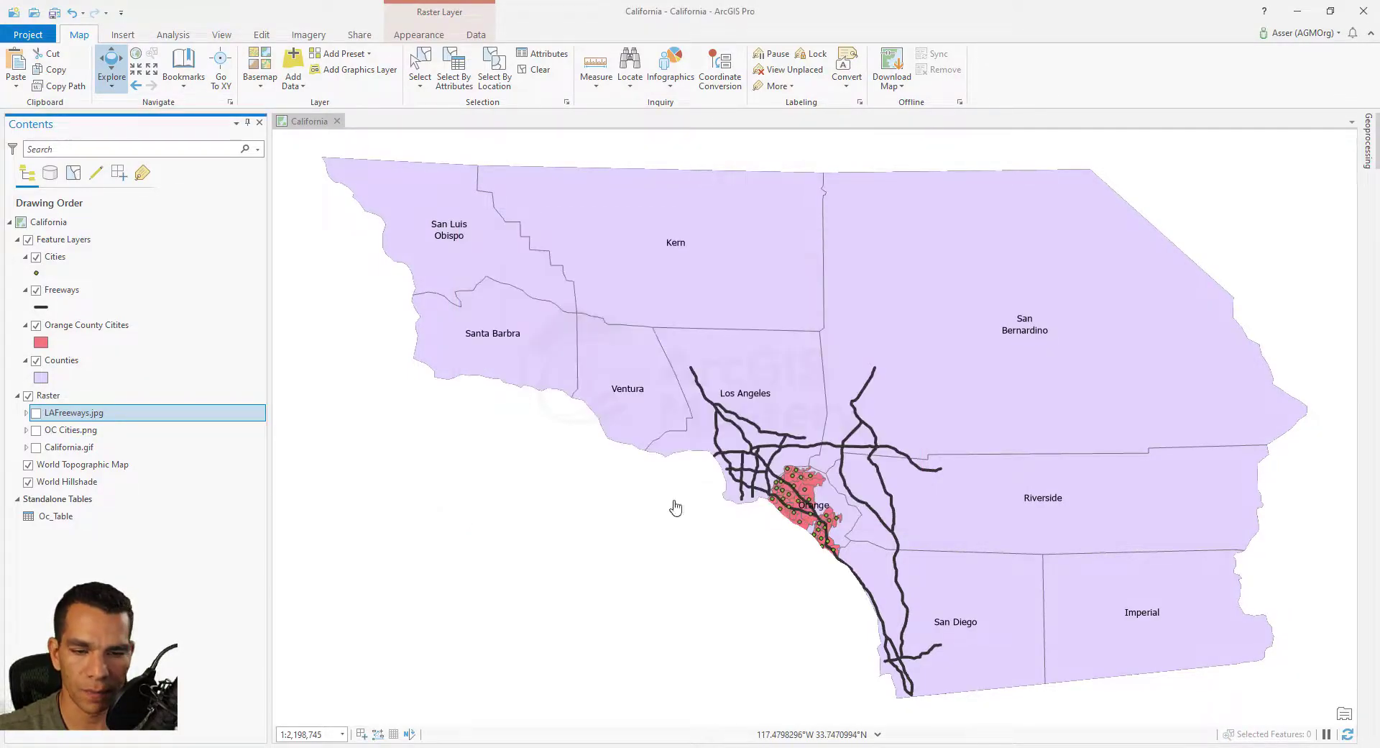
Examine the World Topographic Map layer's general, metadata, source, extent and elevation properties, and close them without applying changes
right_click(92, 471)
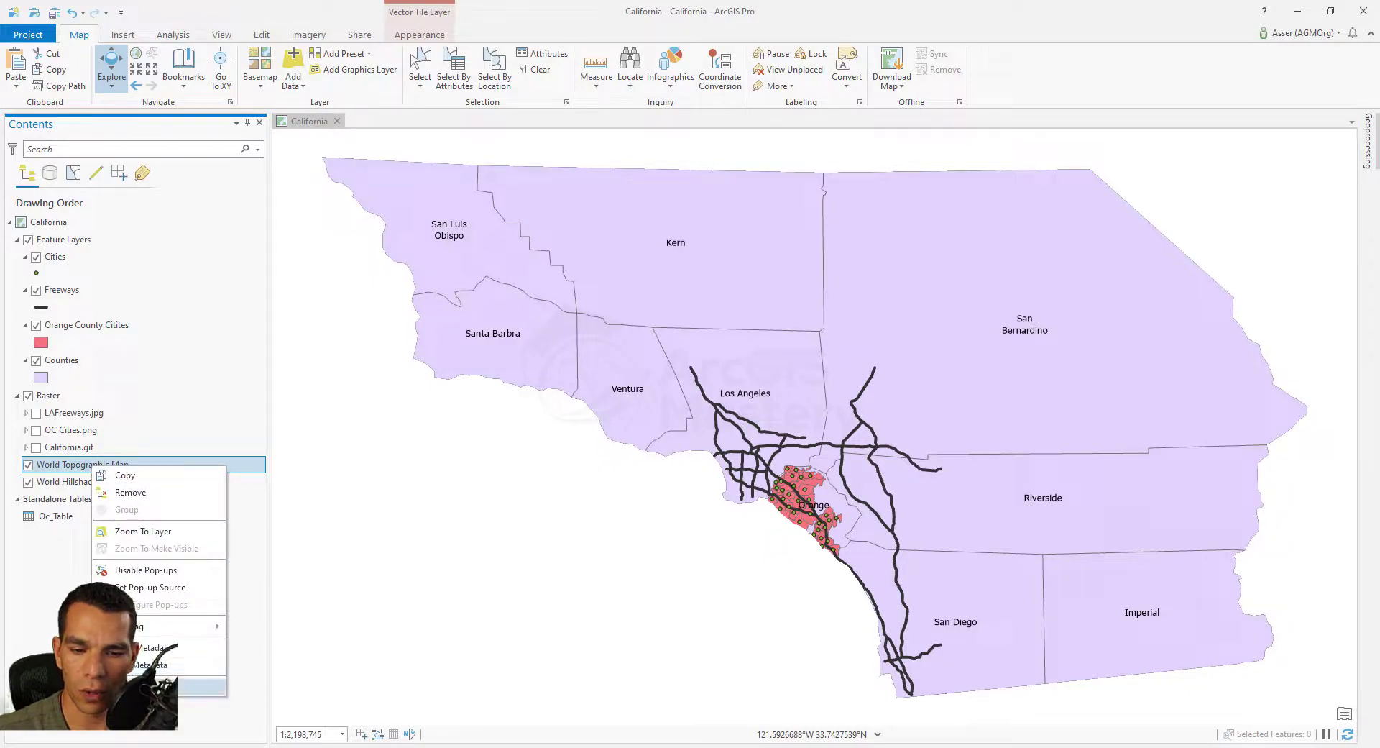
left_click(179, 687)
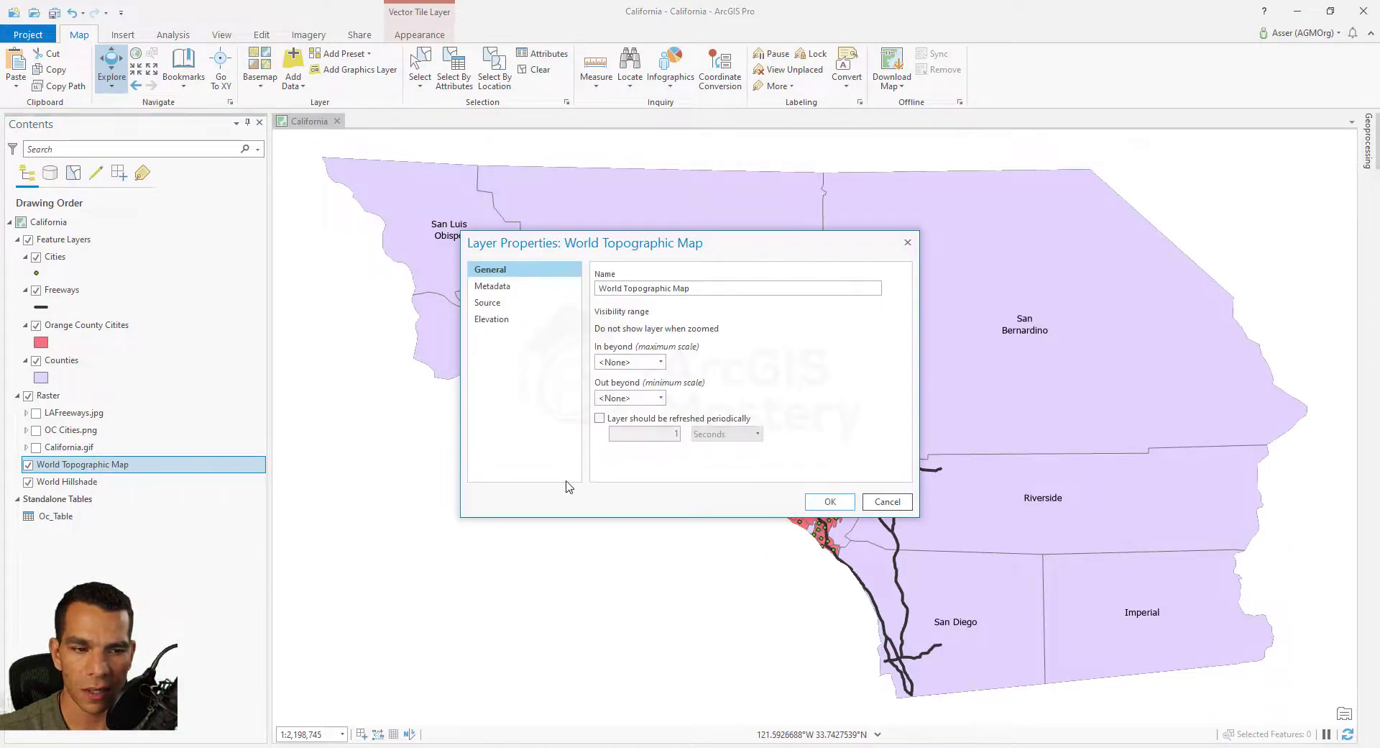
left_click(509, 286)
left_click(511, 303)
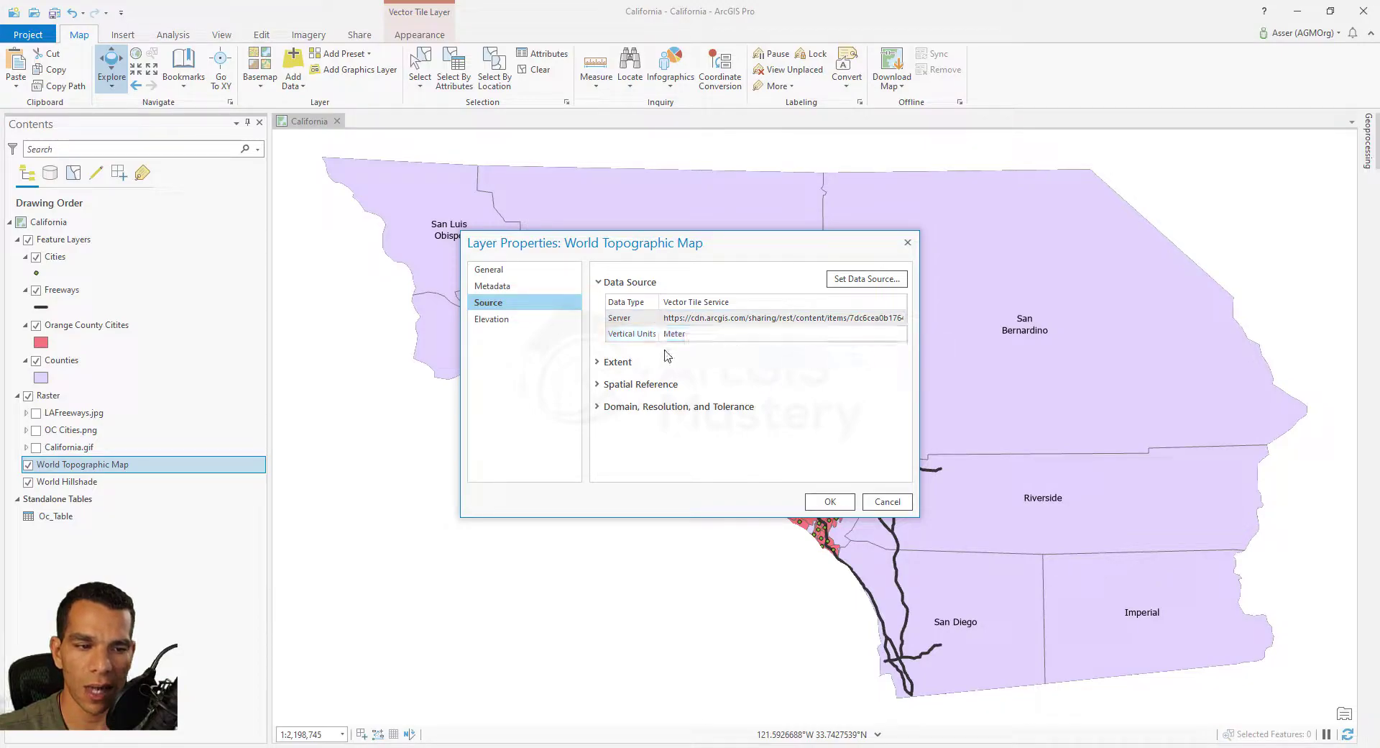
left_click(600, 361)
left_click(615, 394)
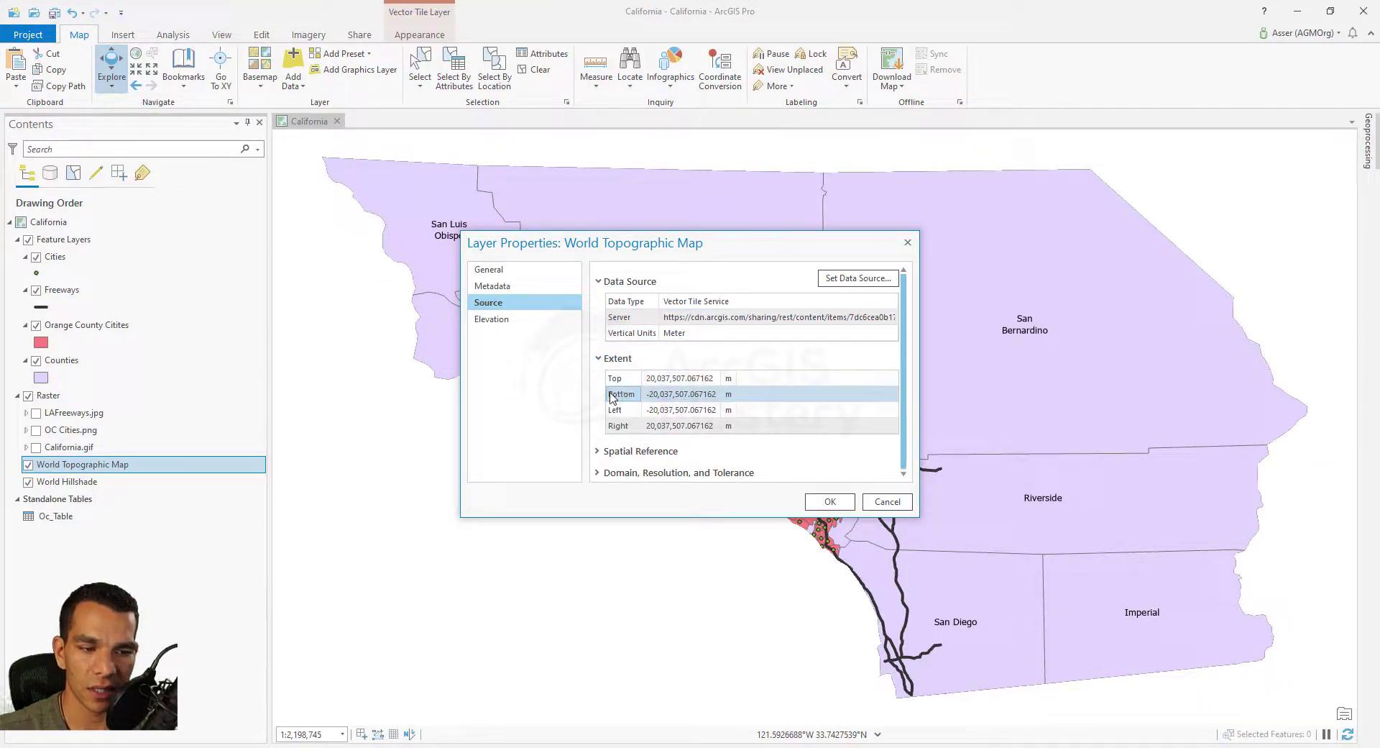
left_click(506, 322)
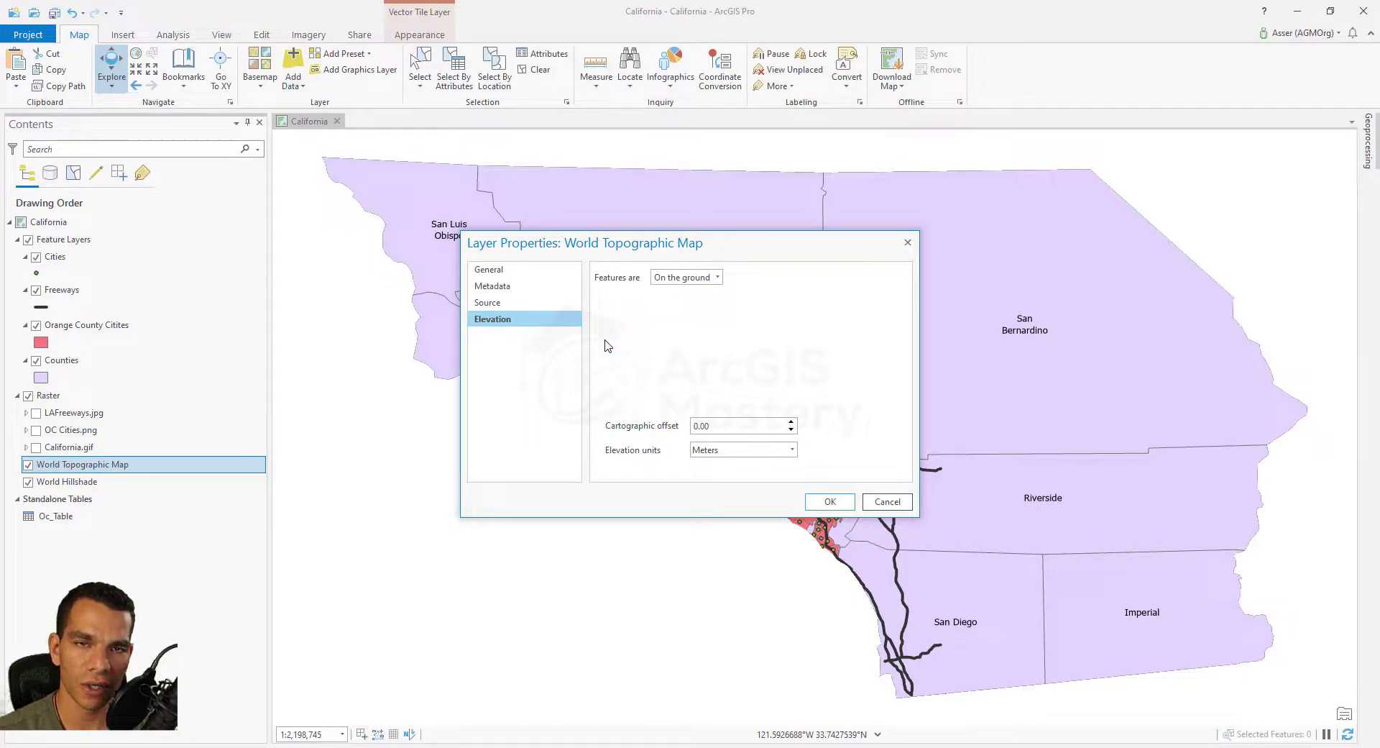
left_click(884, 504)
Open the World Hillshade layer's properties and inspect the full server URL in its data source
left_click(68, 481)
right_click(77, 482)
left_click(156, 706)
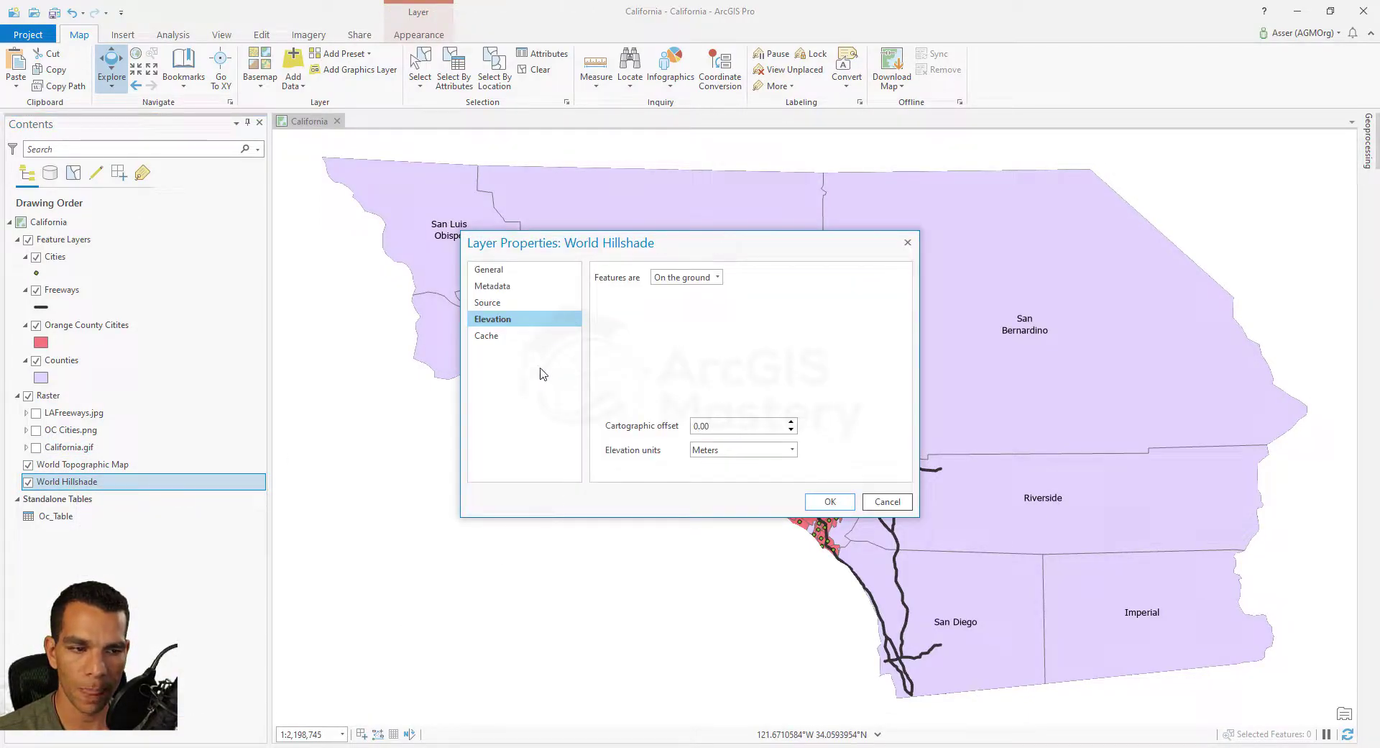
left_click(489, 303)
left_click_drag(721, 317, 763, 317)
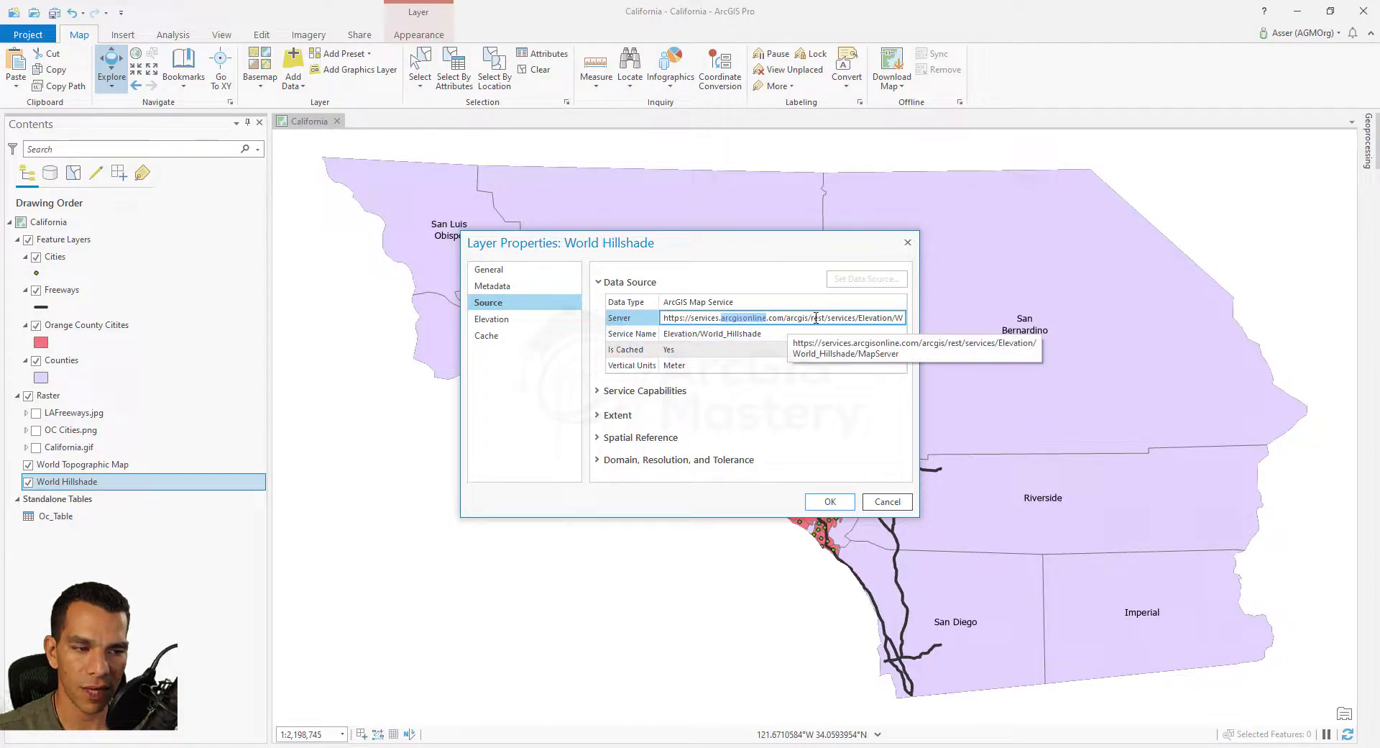
left_click_drag(691, 318, 928, 324)
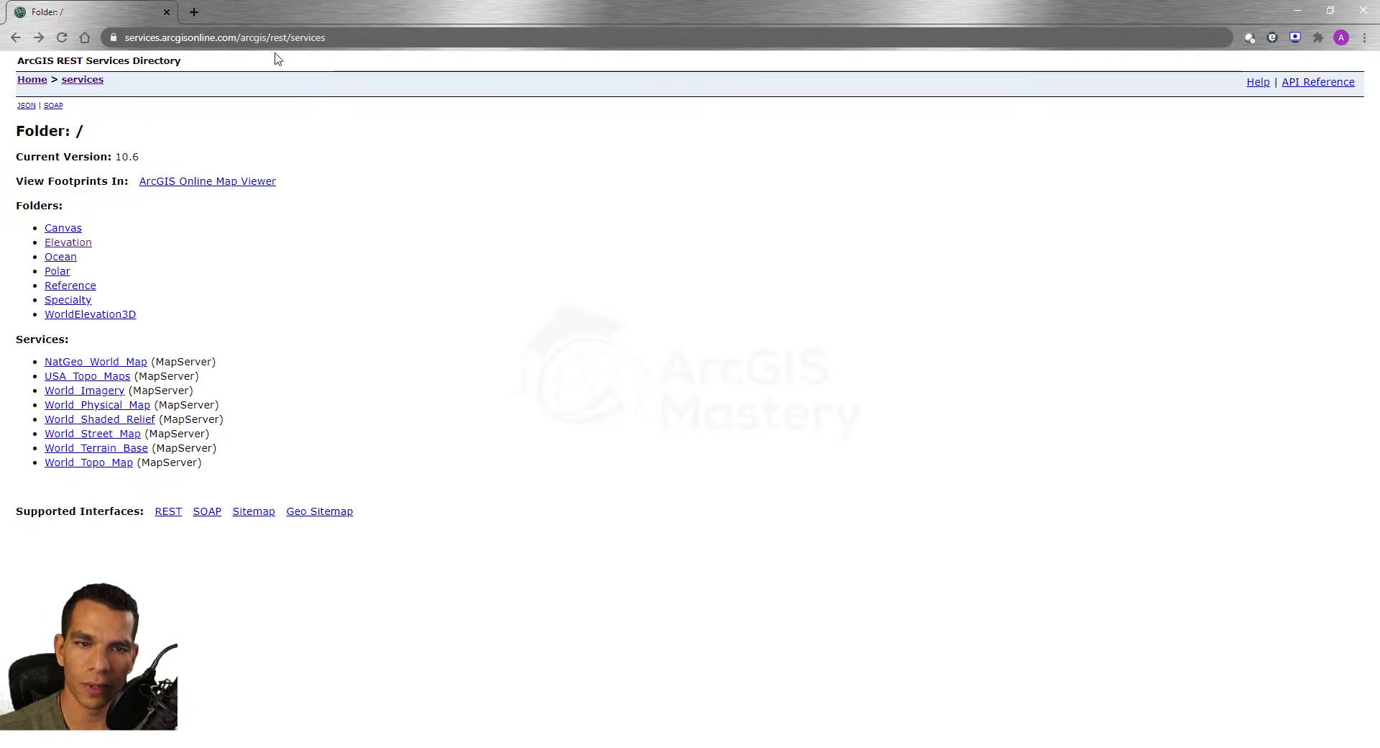
In the browser's ArcGIS REST Services Directory, open the Elevation folder's World_Hillshade MapServer and review its description and tile info
left_click_drag(325, 37, 96, 43)
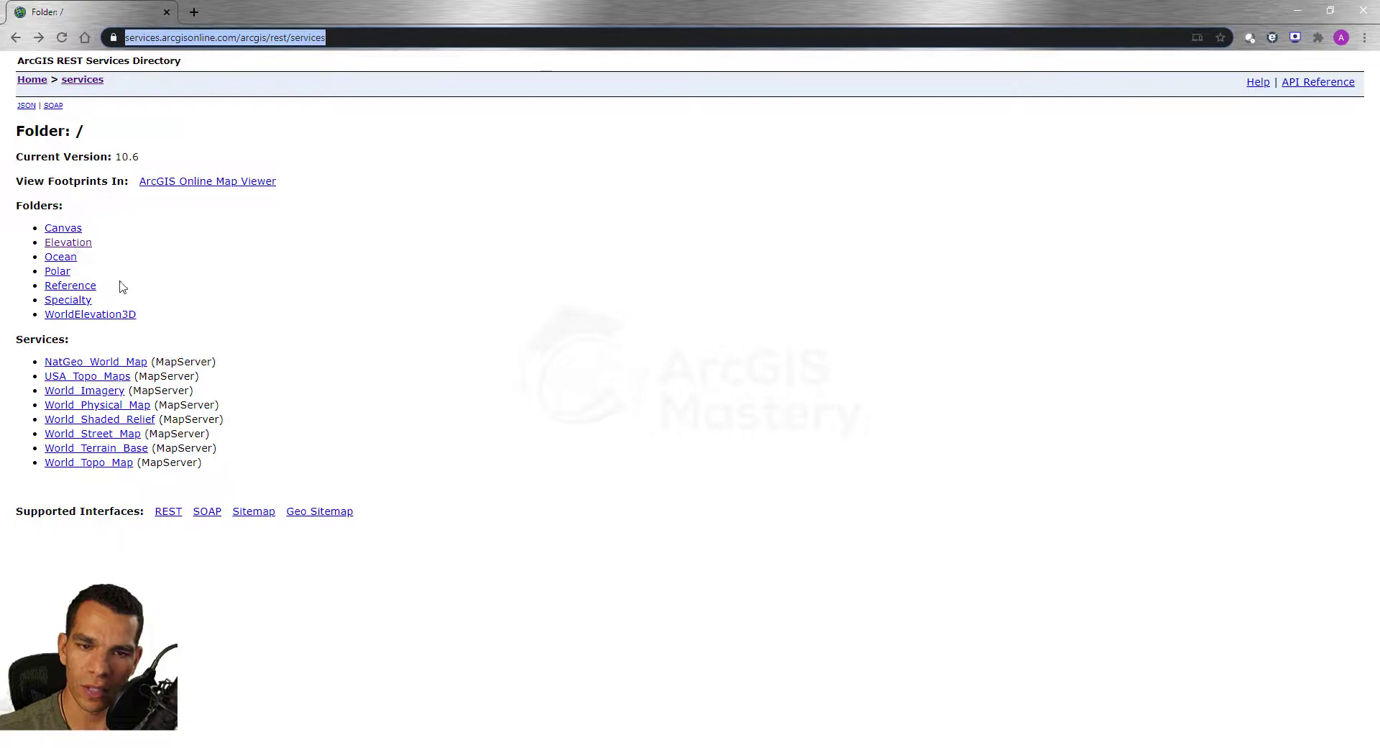
left_click(81, 244)
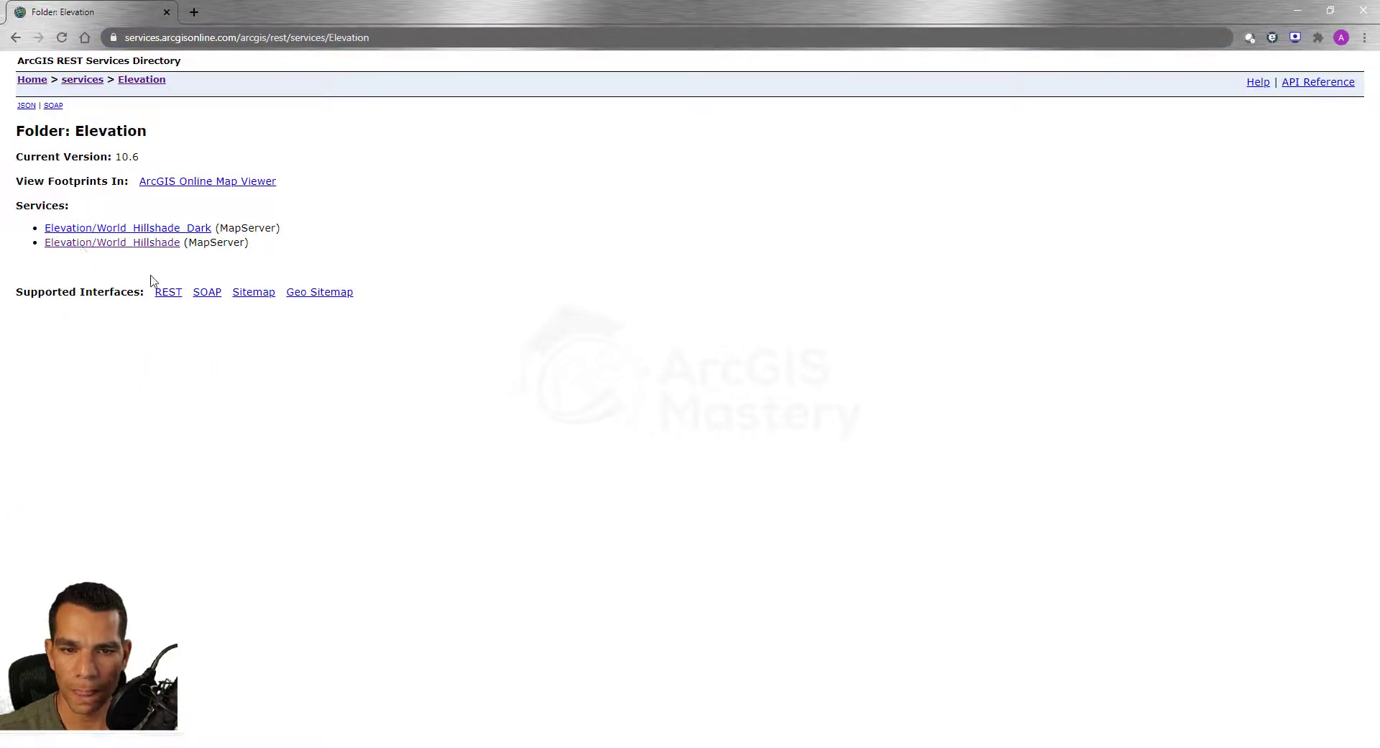
left_click(113, 245)
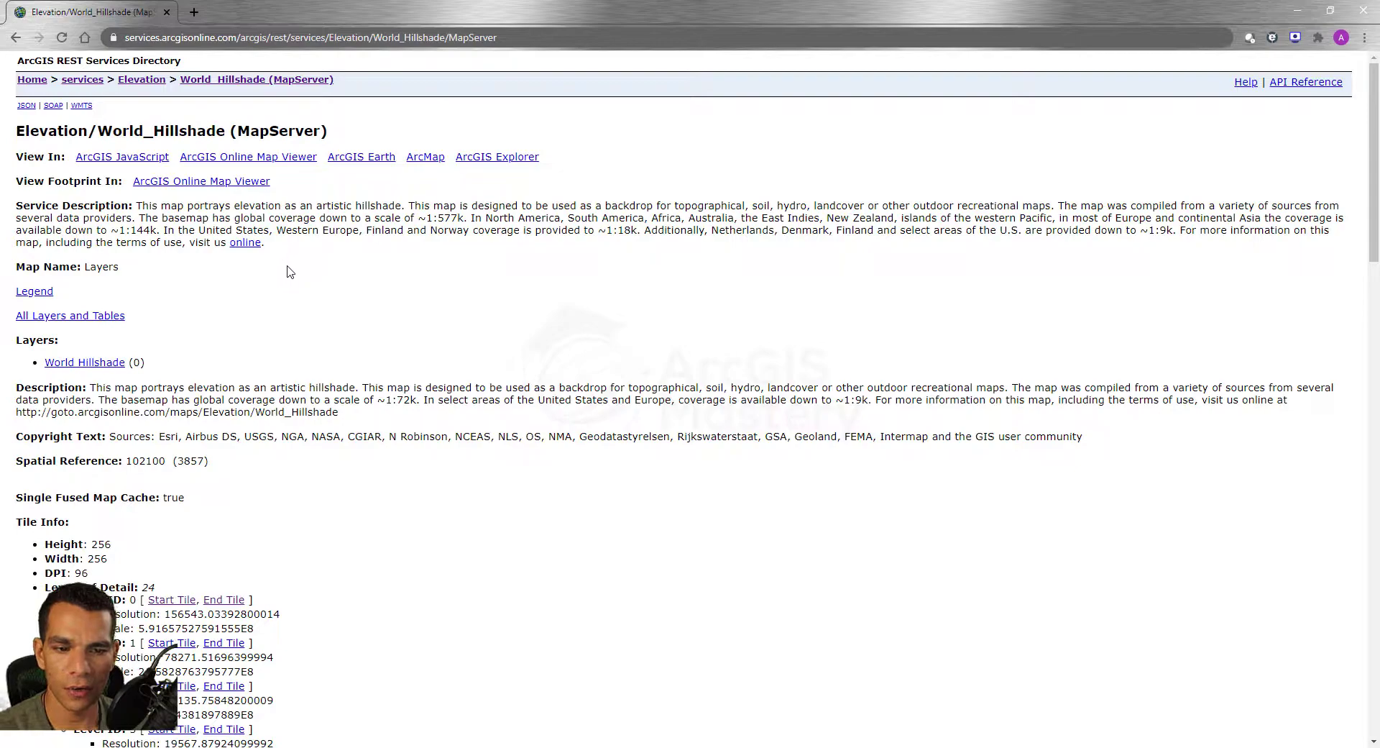
scroll(284, 305, "down", 2)
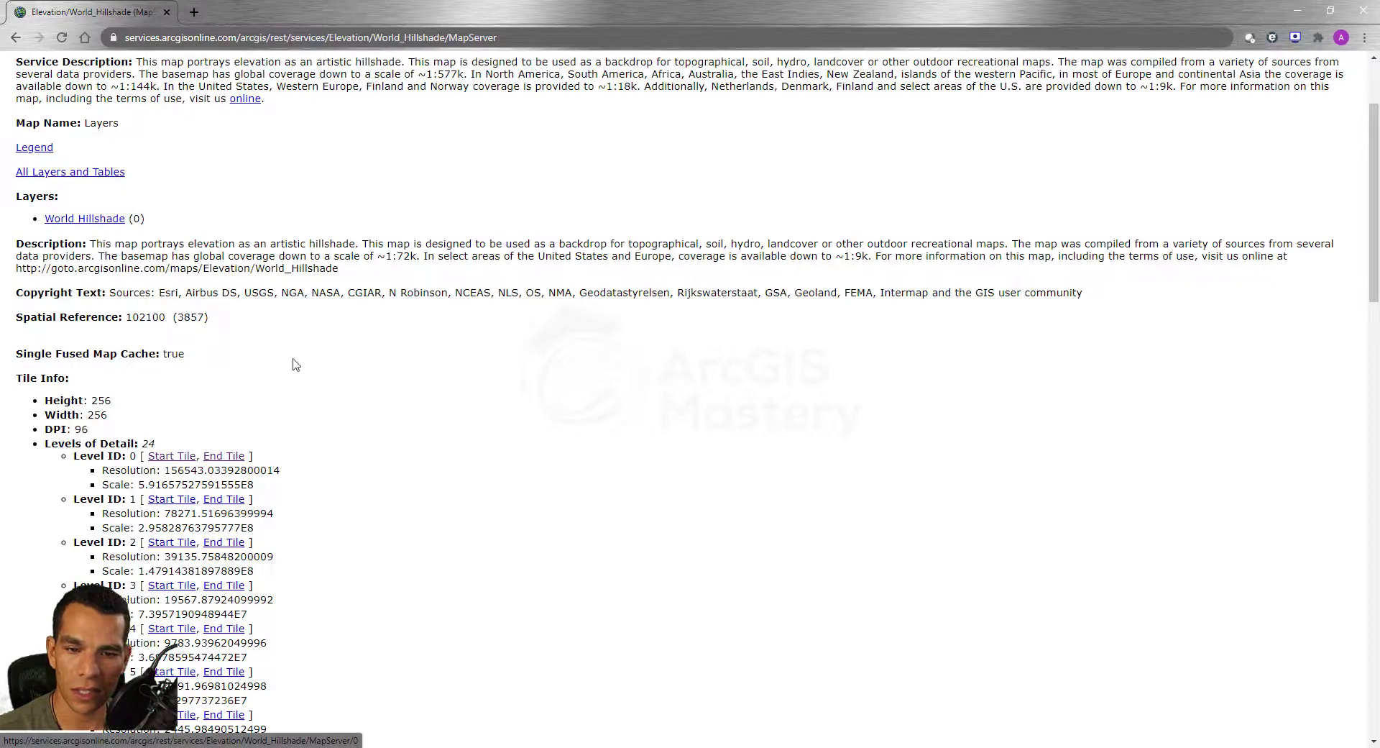
scroll(321, 370, "down", 2)
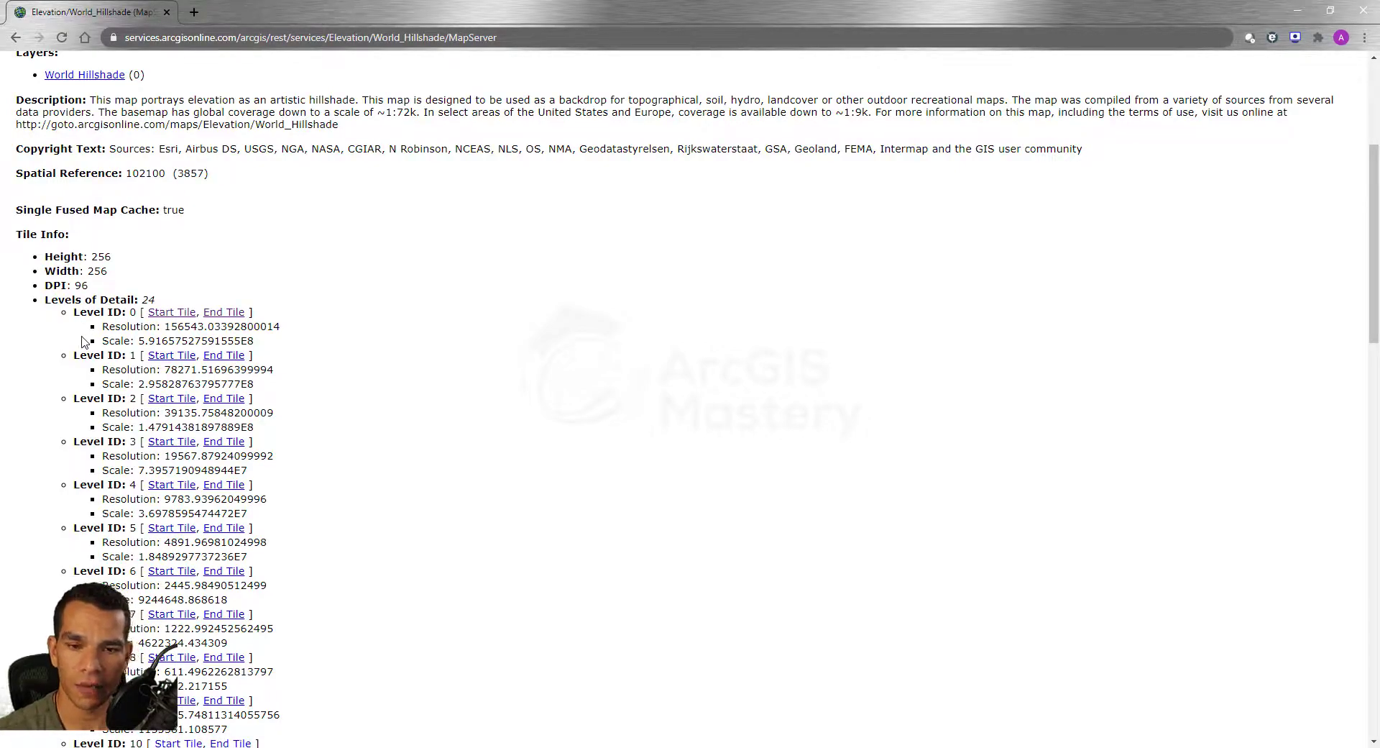
View the start and end tiles of World_Hillshade level 0, and review the levels of detail through level 23
left_click(164, 313)
left_click(15, 37)
left_click(237, 319)
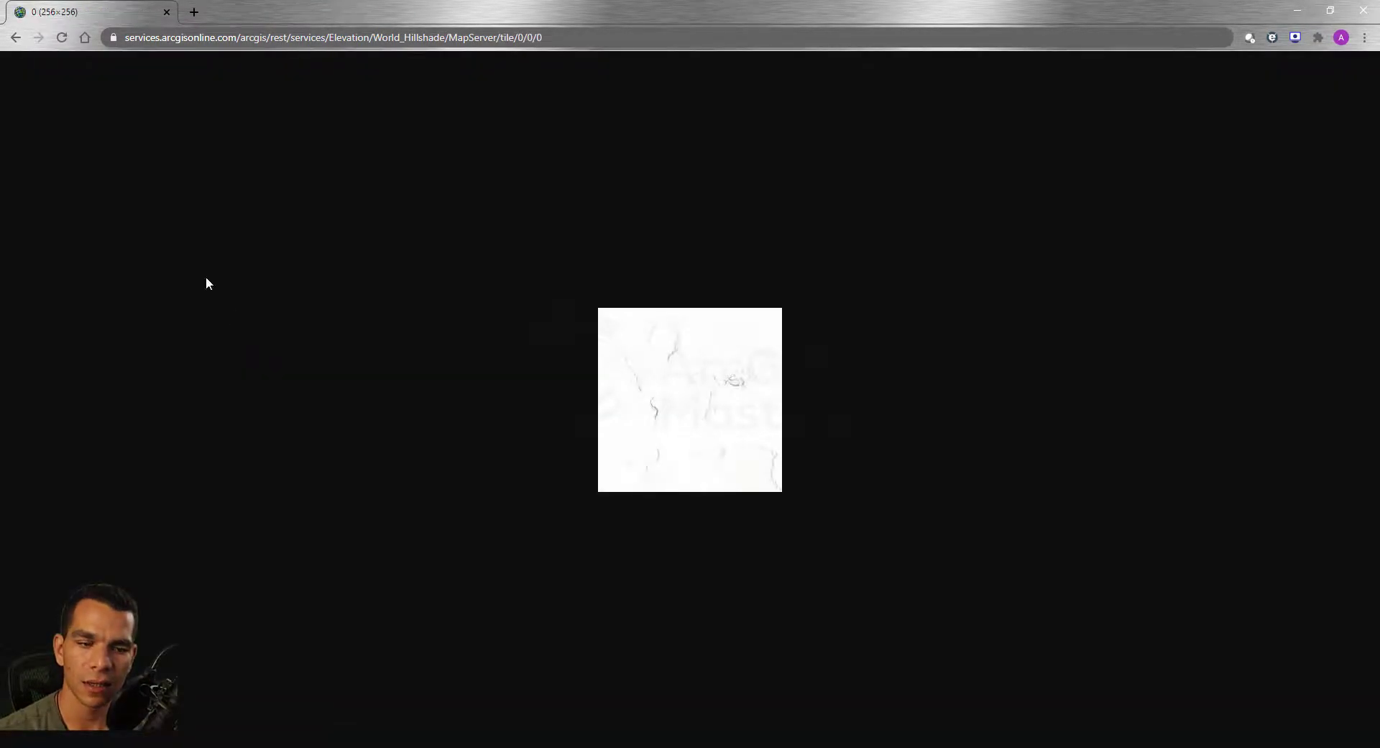
left_click(15, 37)
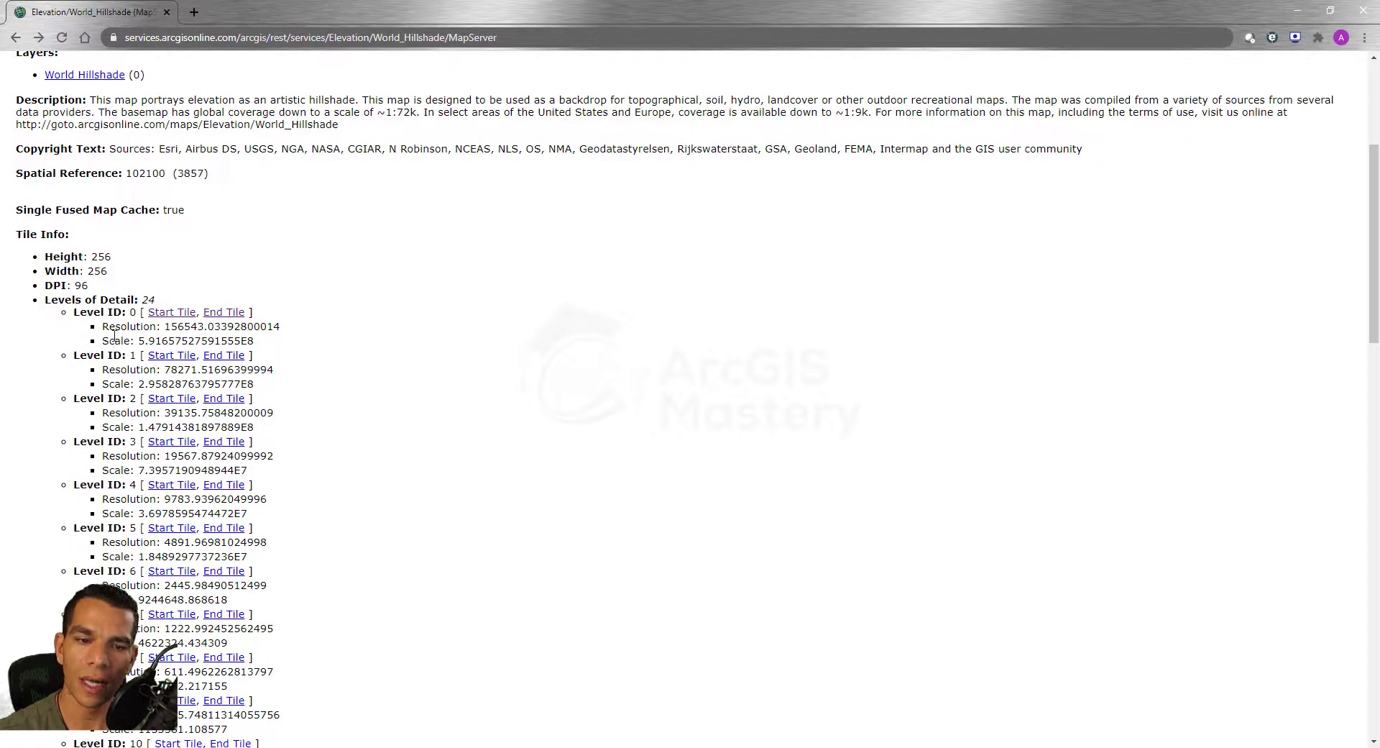
scroll(299, 468, "down", 6)
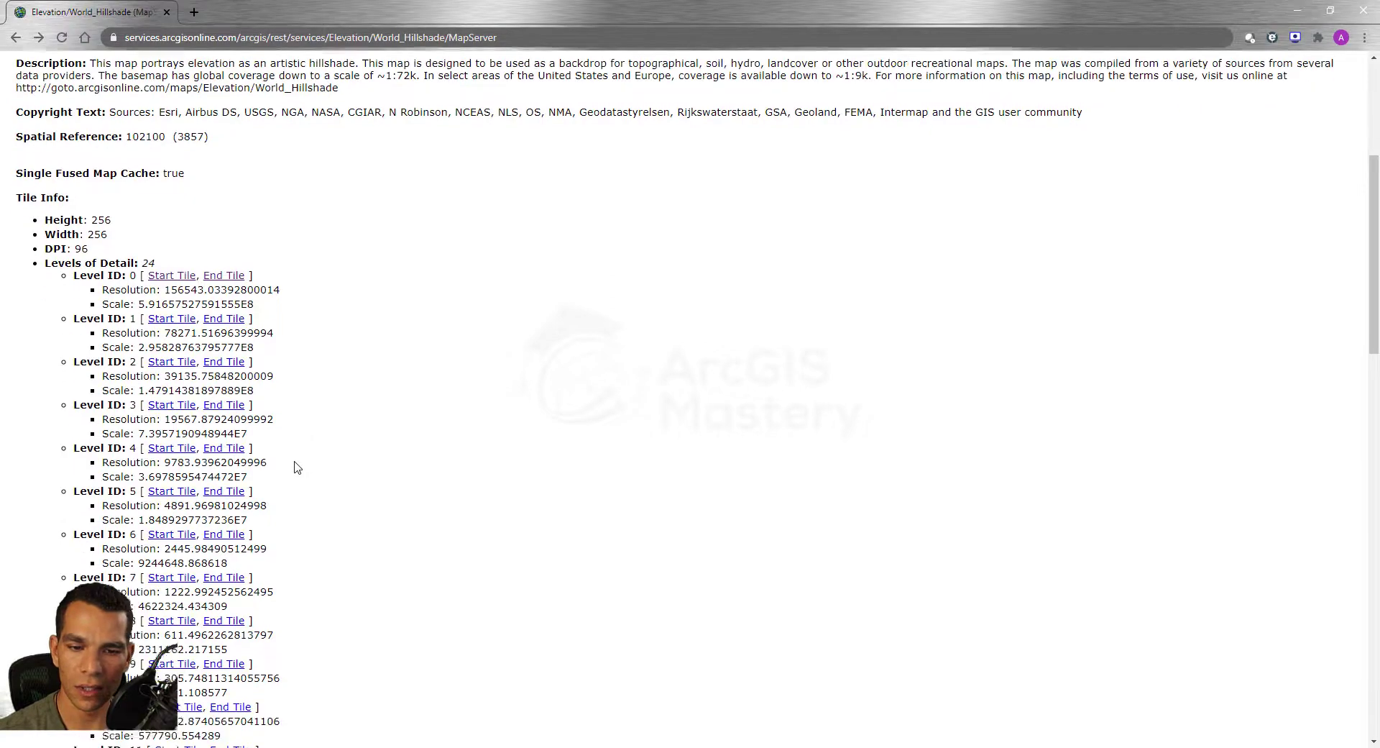
scroll(176, 442, "down", 6)
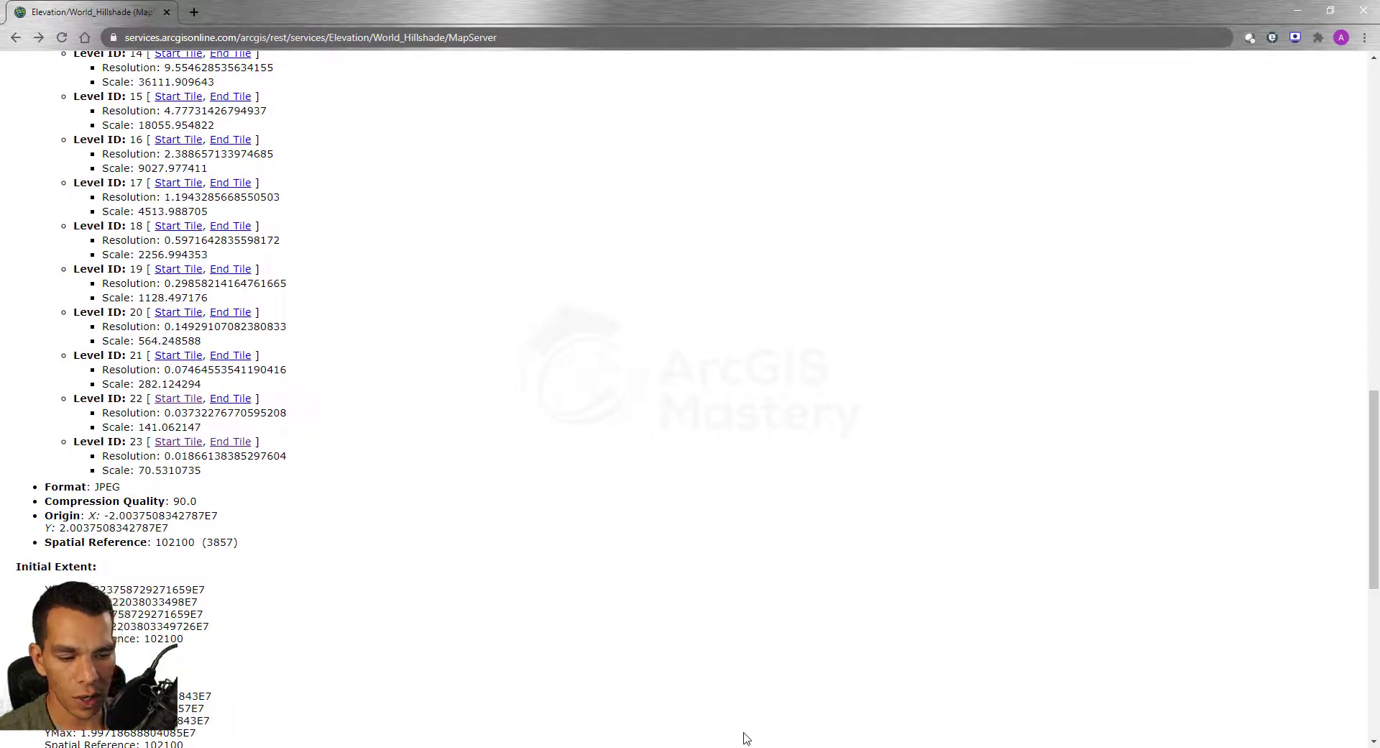
Switch back to ArcGIS Pro, cancel the World Hillshade properties, and turn off the Feature Layers and Raster groups
key("alt+Tab")
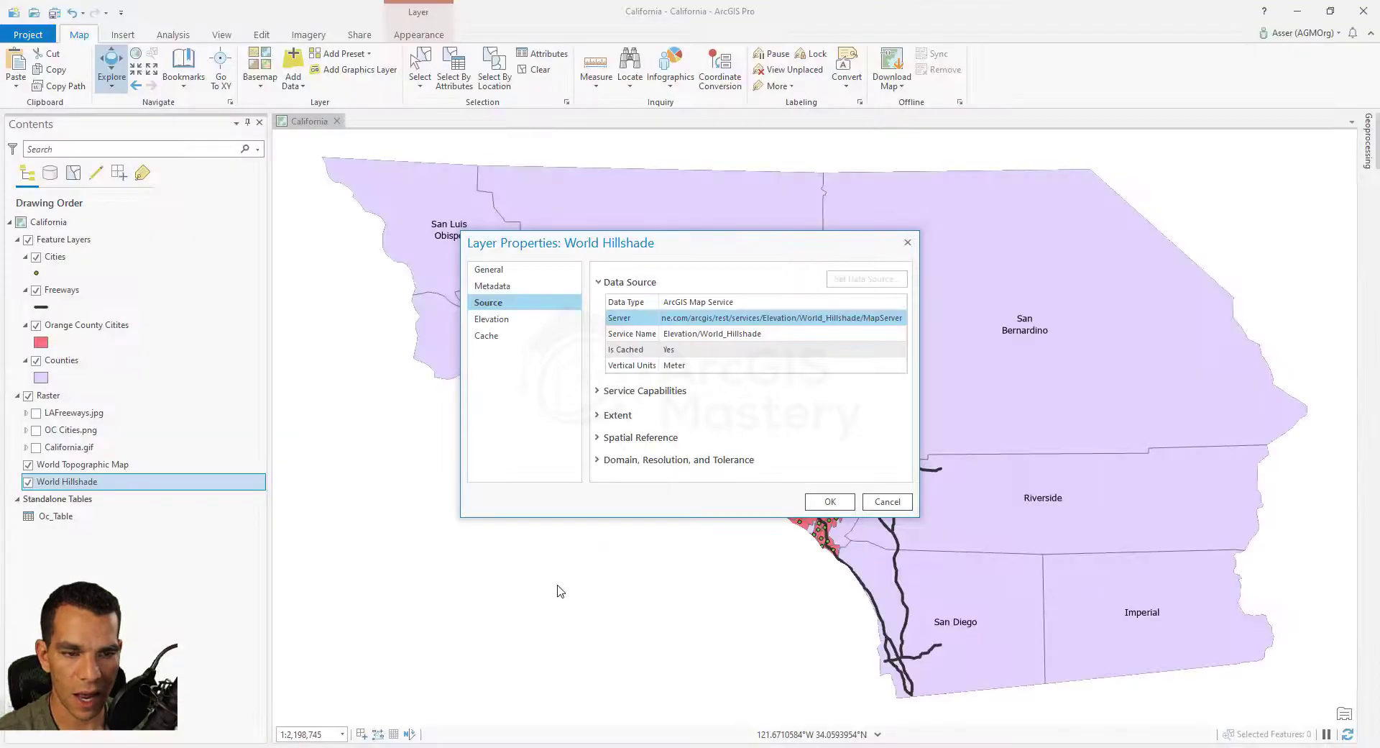
left_click(885, 503)
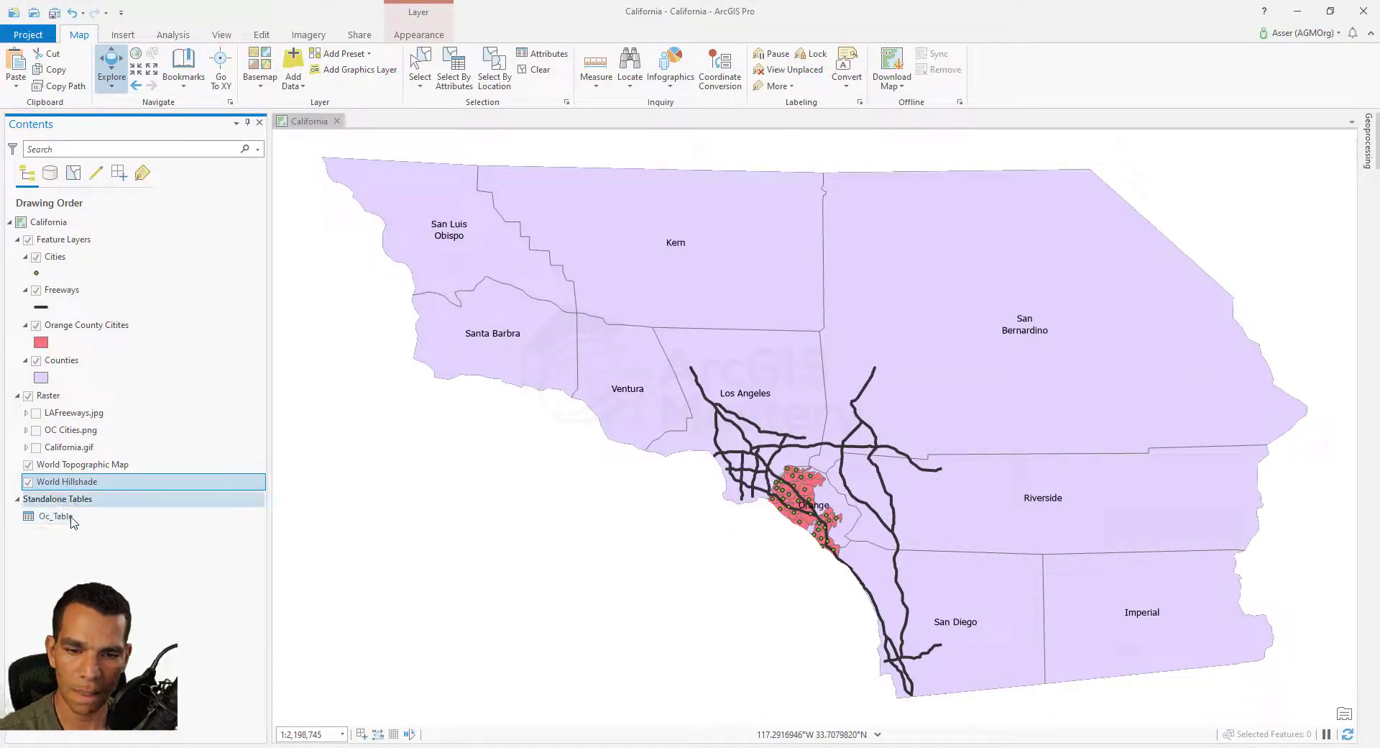
left_click(28, 240)
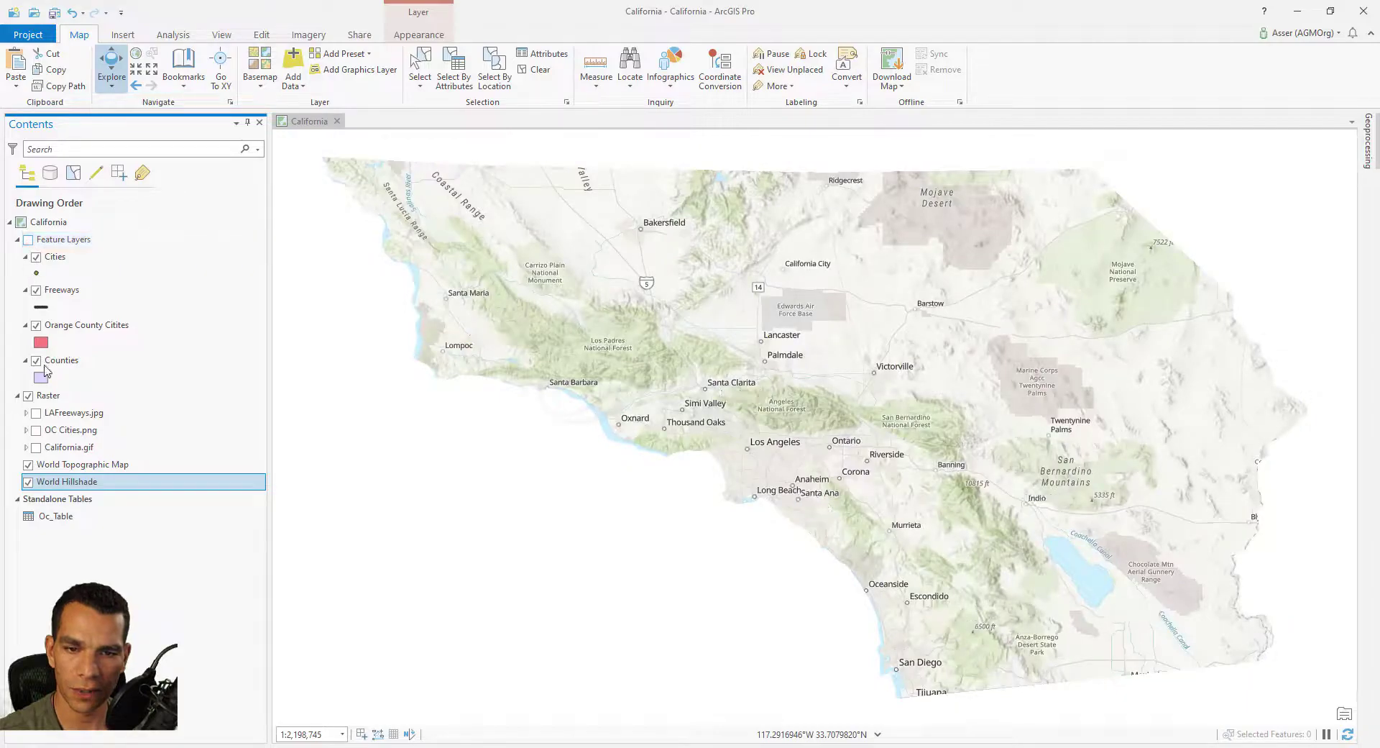
left_click(28, 395)
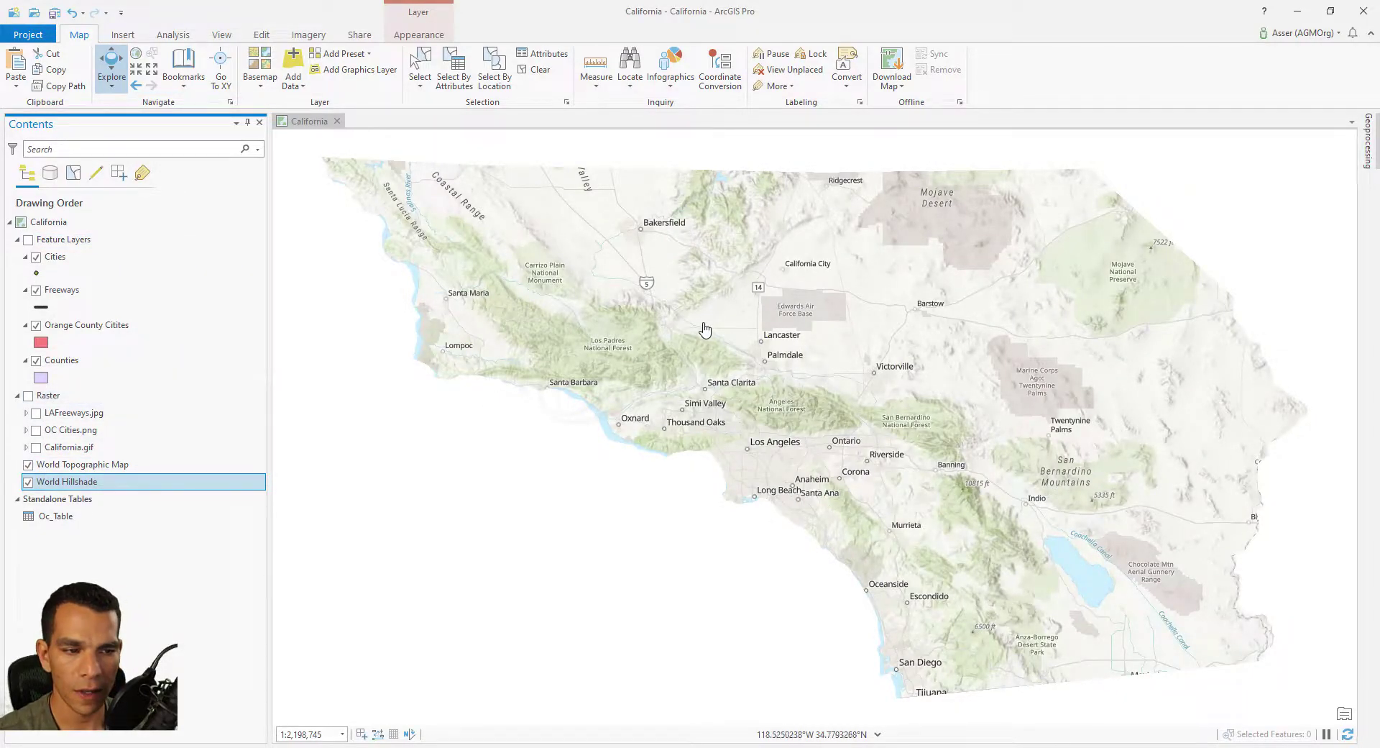
Examine how the topographic and hillshade basemap tiles load at different locations and scales across Southern California
scroll(708, 329, "up", 3)
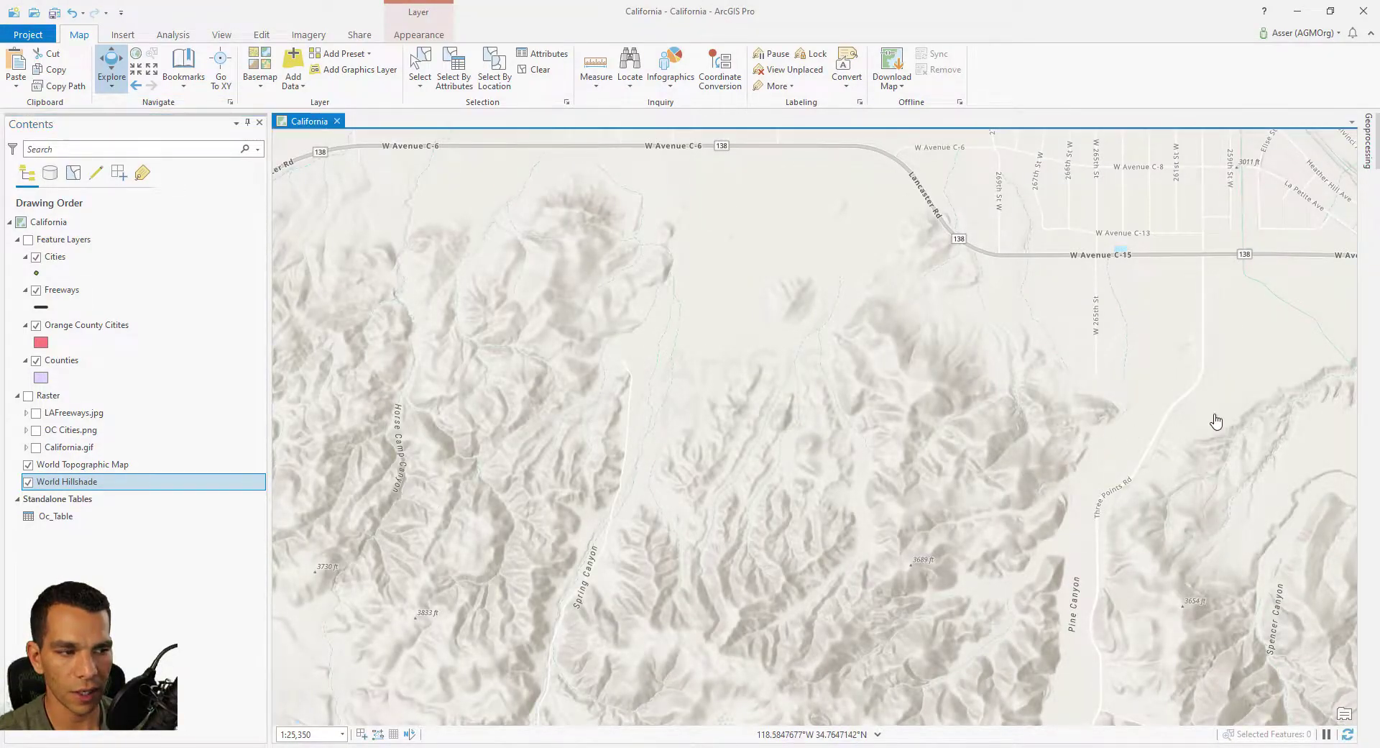
left_click_drag(1263, 424, 297, 437)
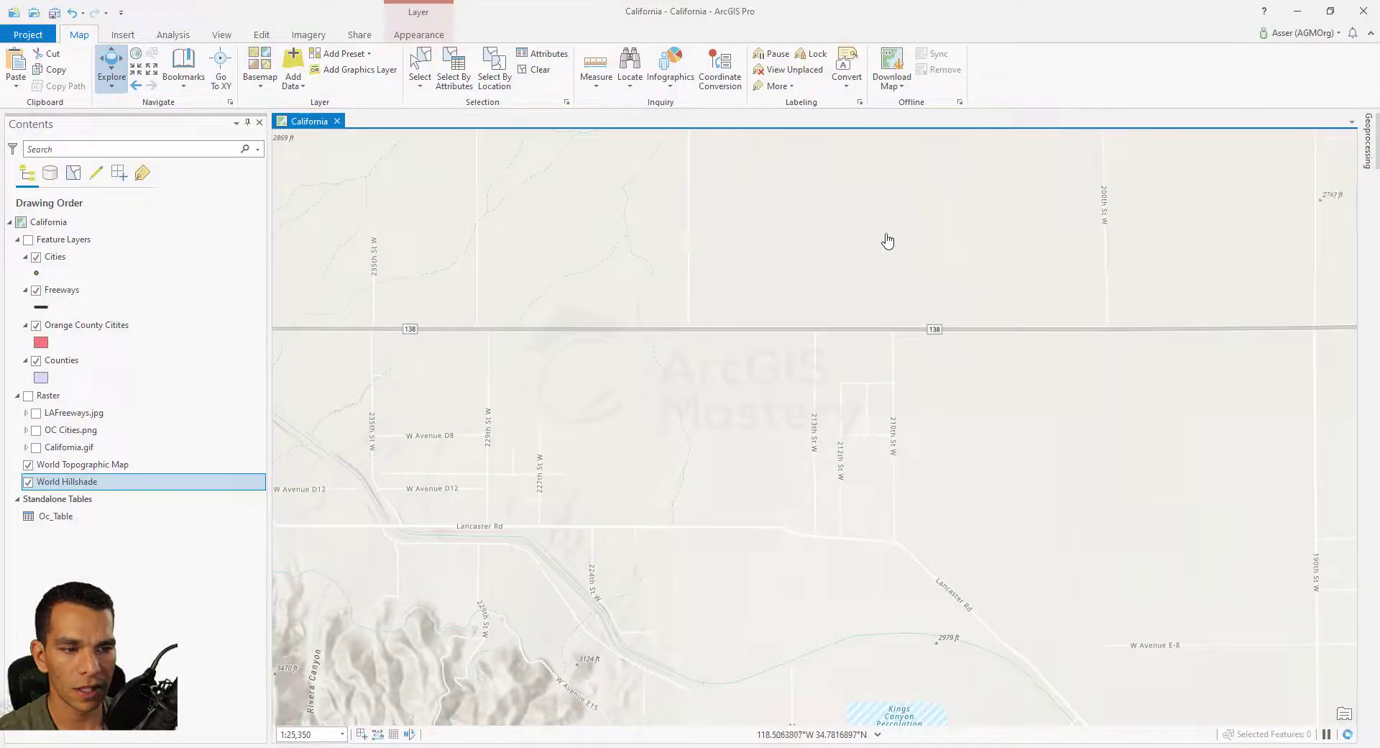
left_click_drag(838, 530, 441, 459)
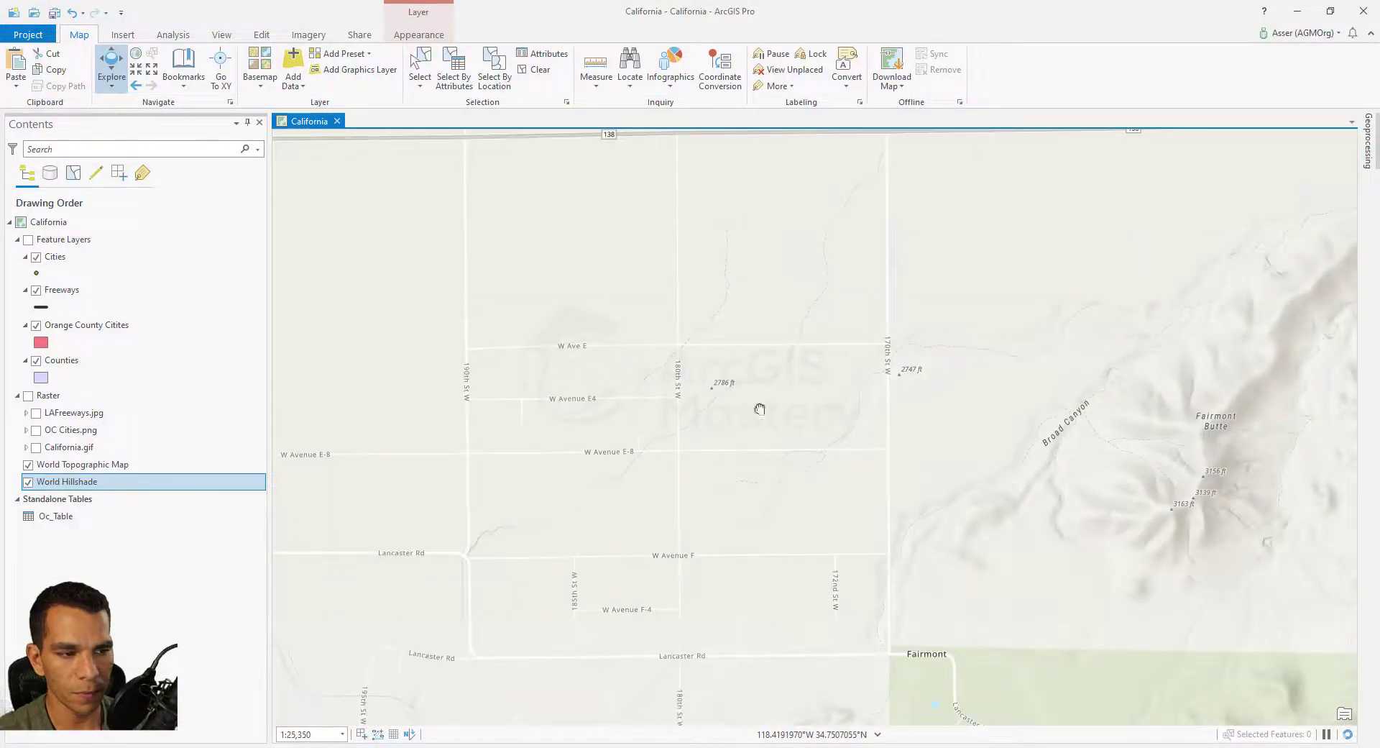
left_click_drag(973, 468, 521, 455)
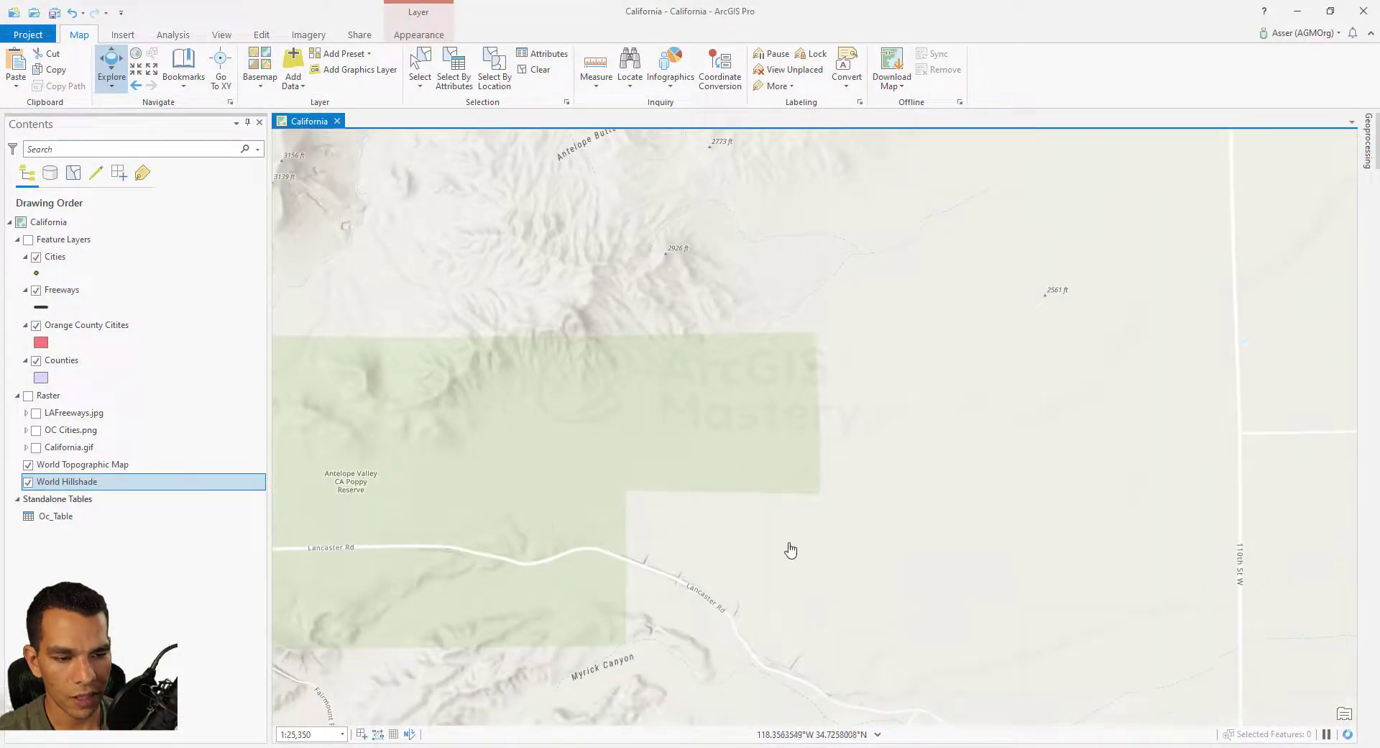
left_click_drag(987, 607, 632, 456)
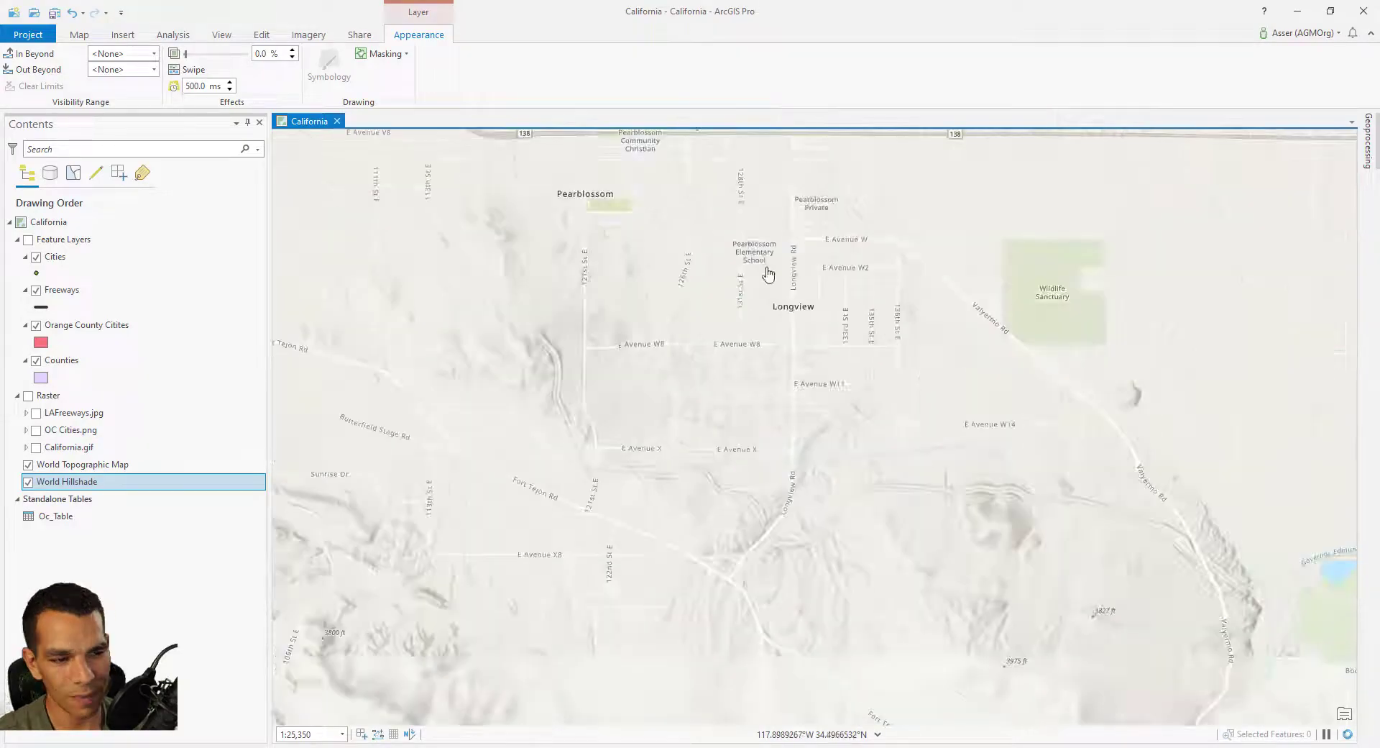
left_click_drag(768, 273, 791, 572)
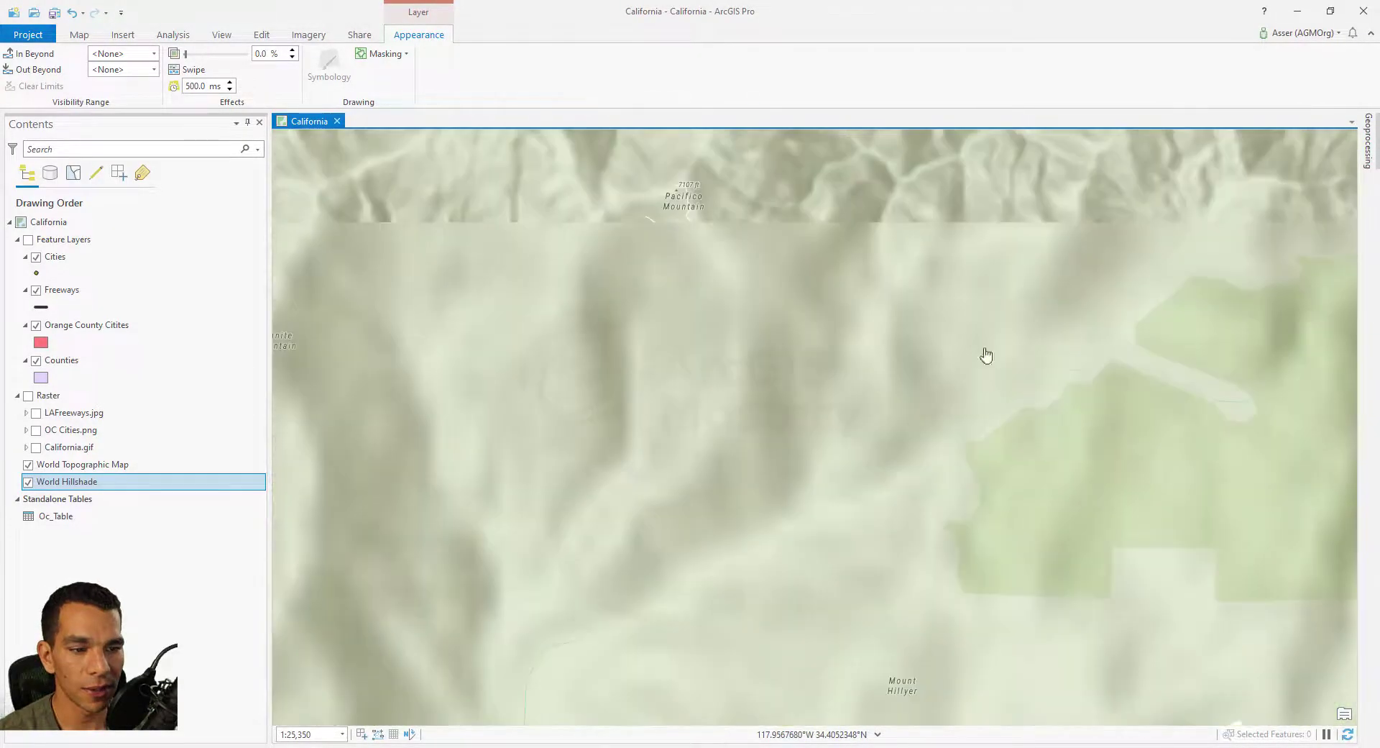
scroll(718, 360, "down", 10)
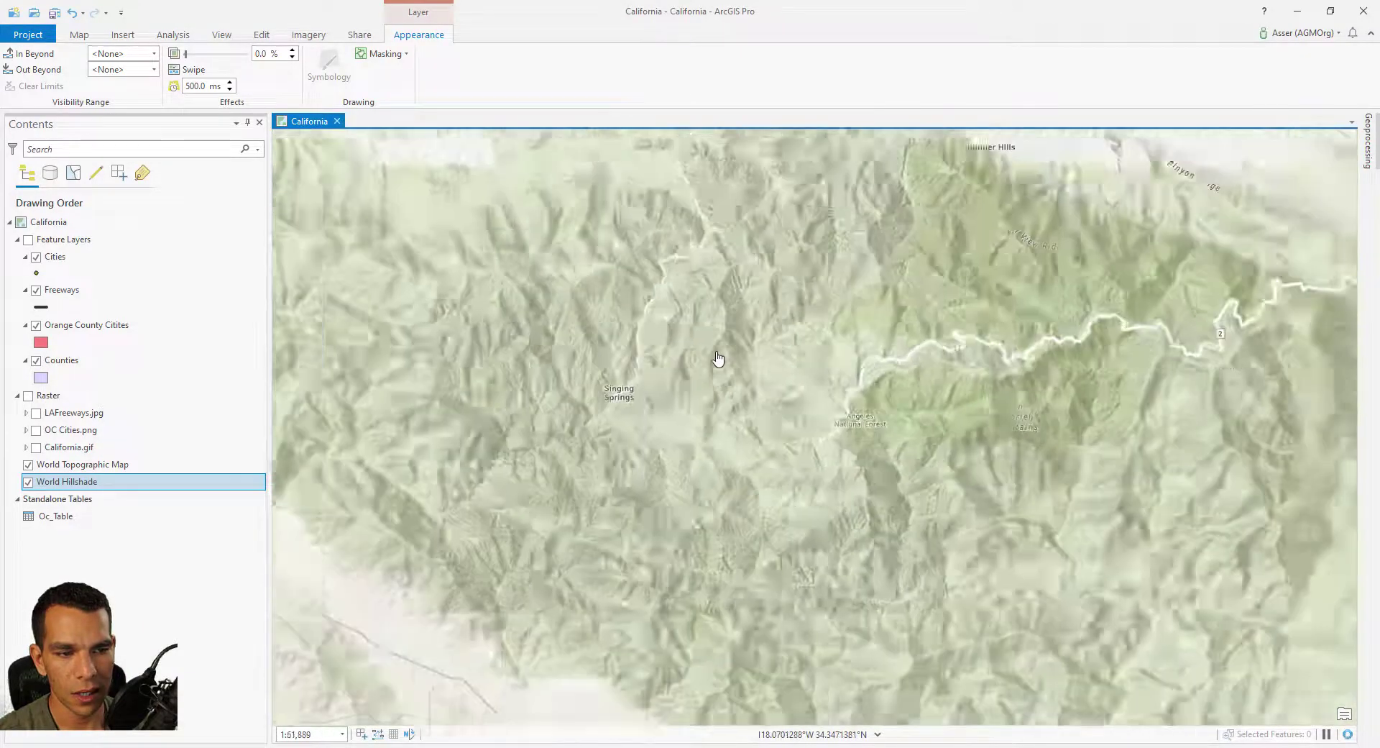
scroll(717, 359, "down", 5)
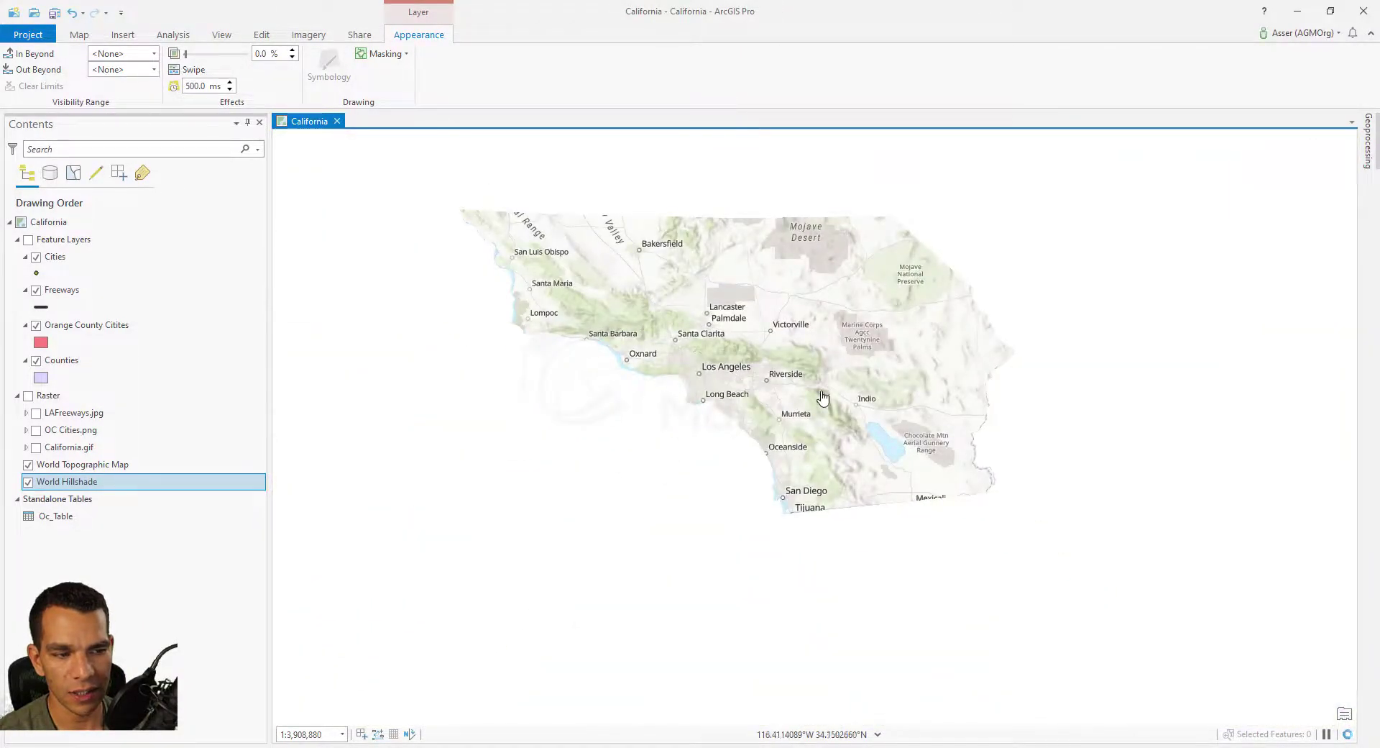
scroll(894, 354, "up", 12)
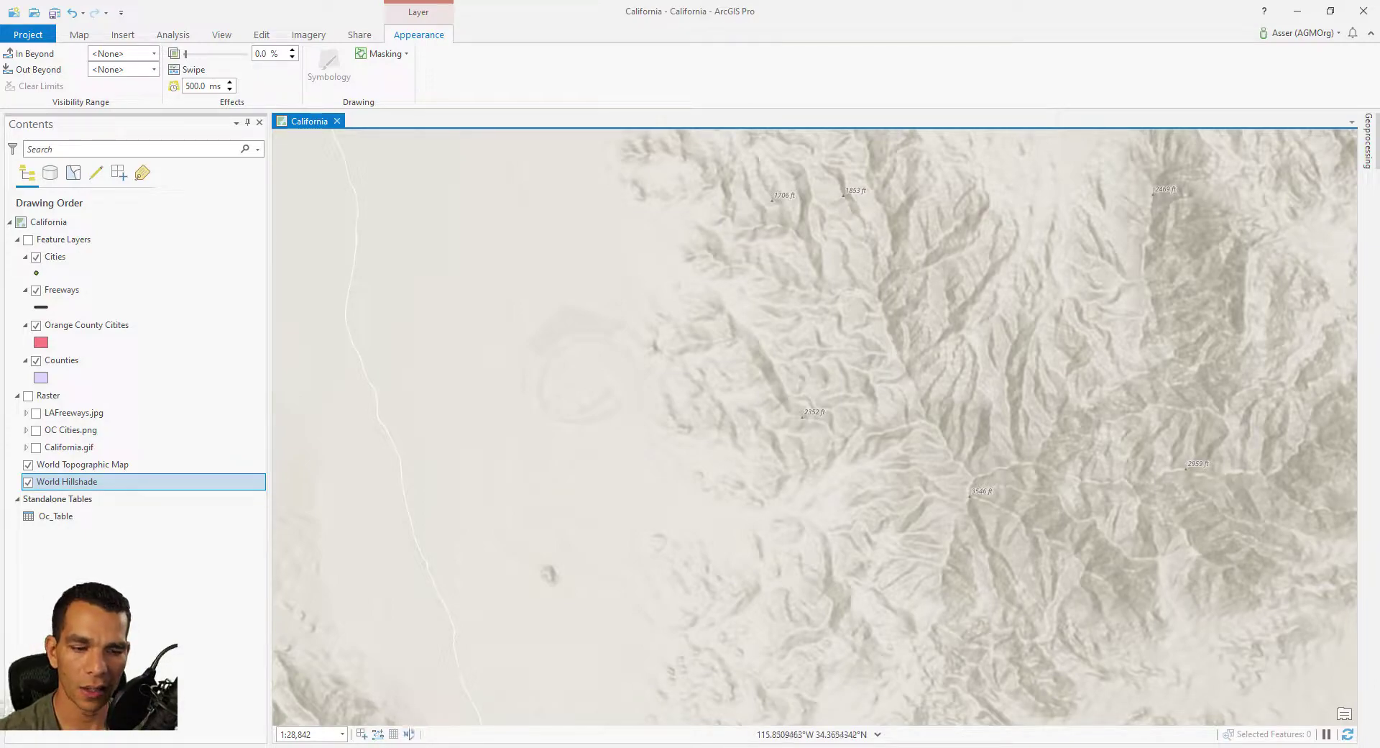
Review the World_Hillshade tile levels, extents and document info in the browser, and return to ArcGIS Pro
key("alt+Tab")
scroll(343, 357, "up", 3)
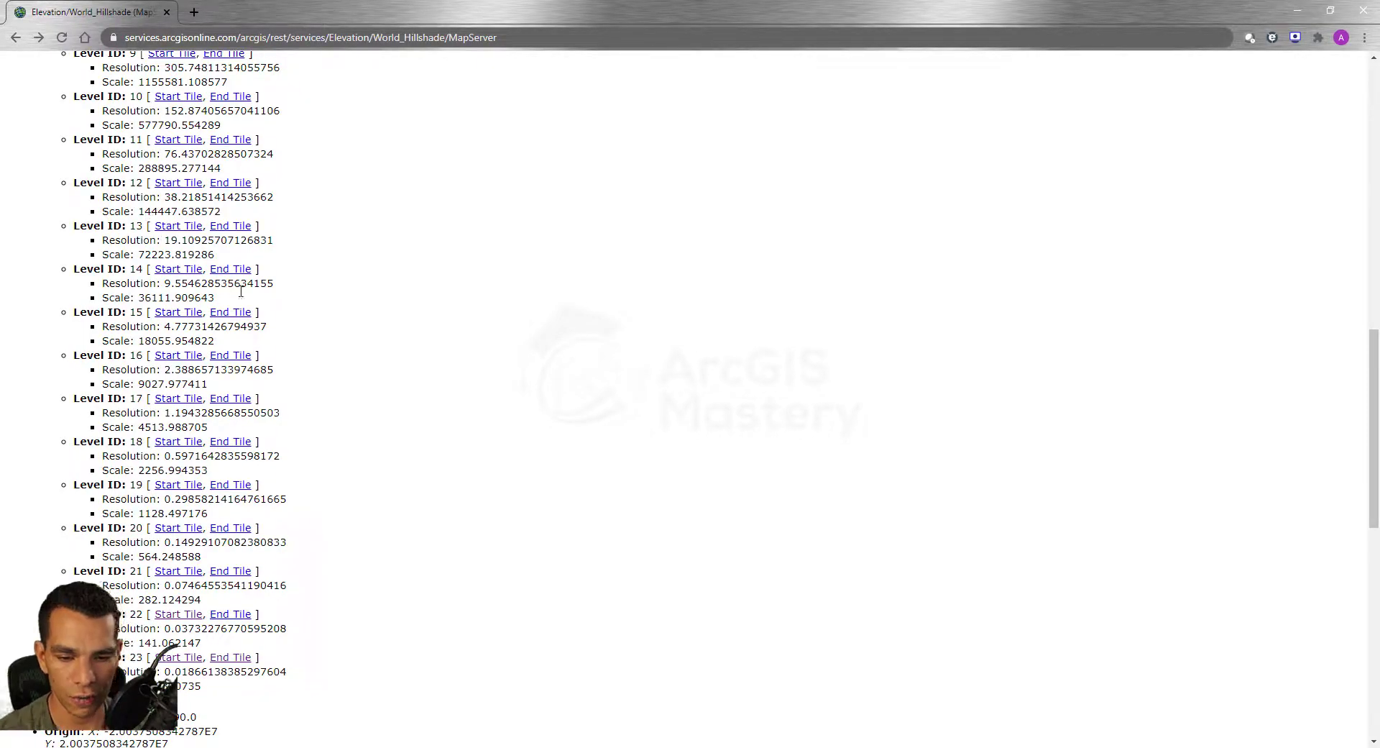
scroll(446, 308, "down", 5)
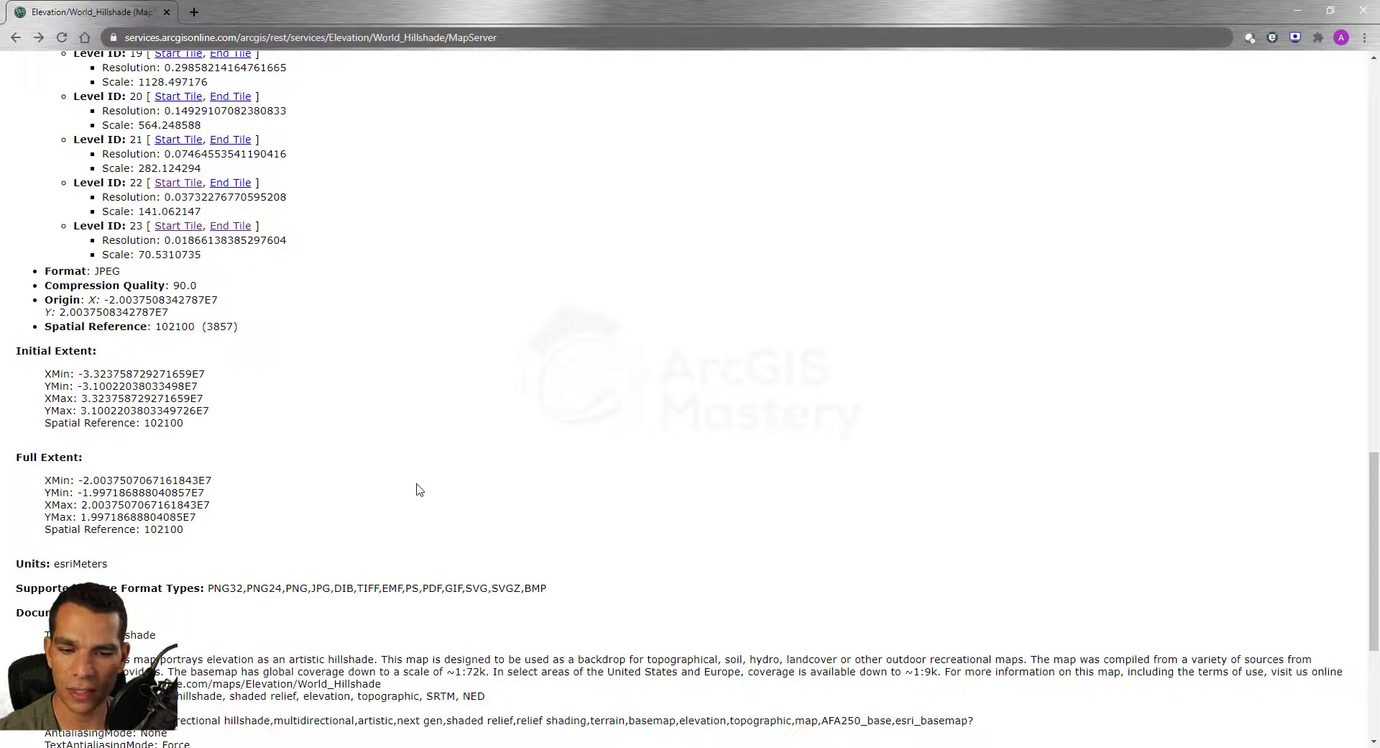
scroll(388, 424, "down", 3)
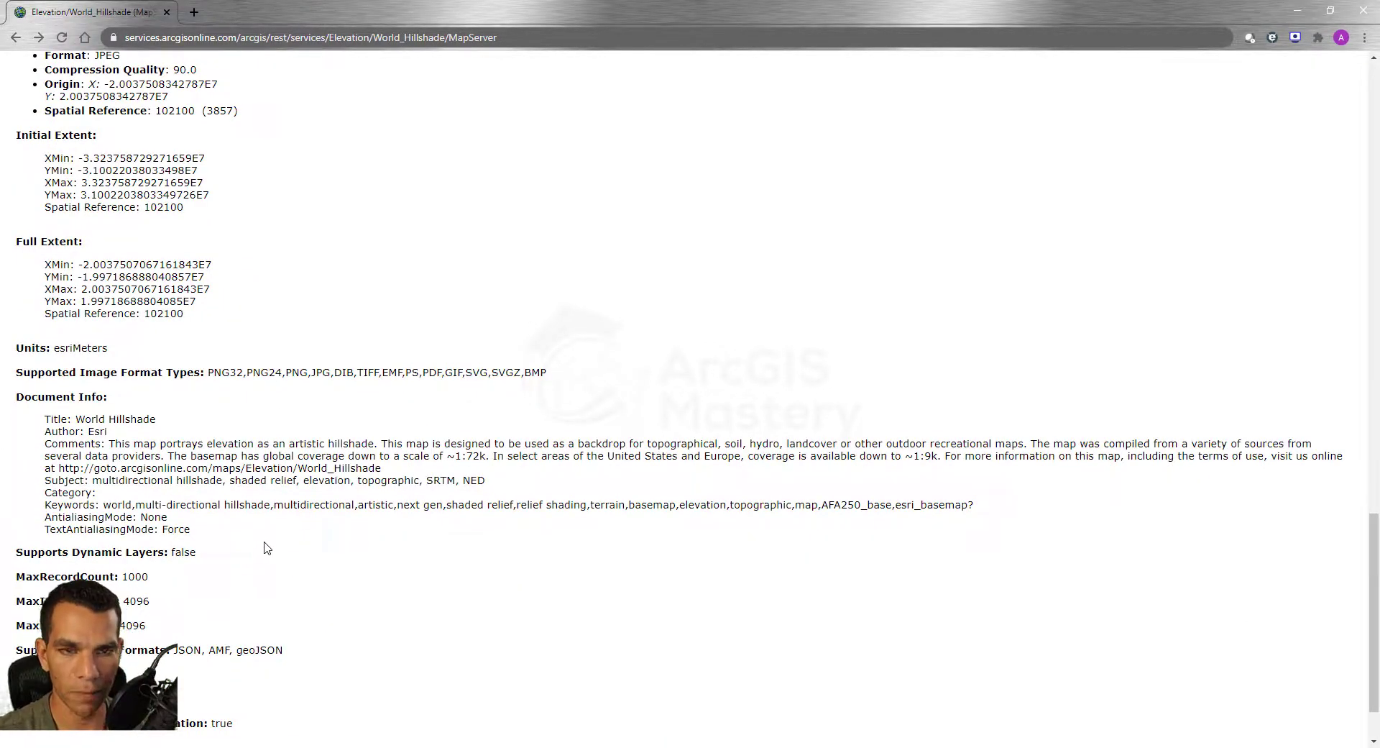
left_click(753, 744)
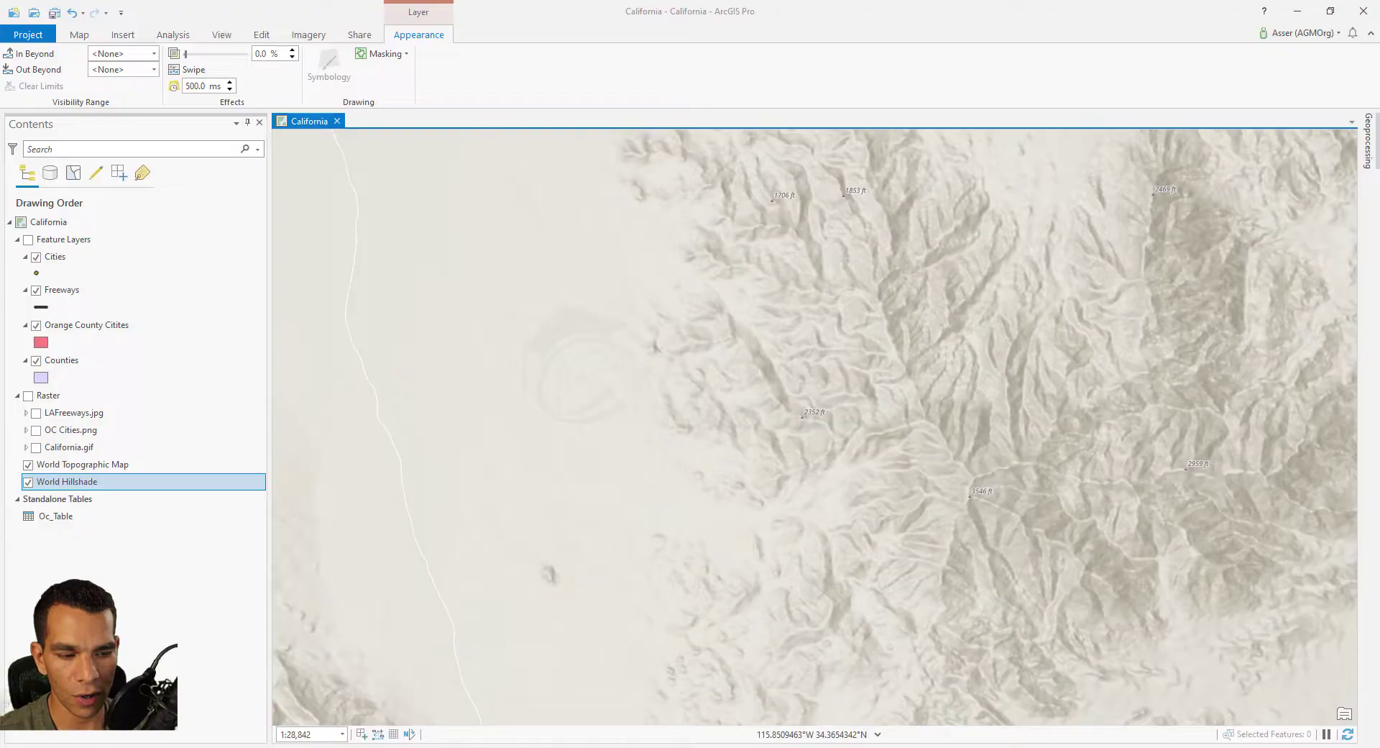
Open the properties of the Oc_Table standalone table and review its general, metadata, source and definition query settings
right_click(71, 521)
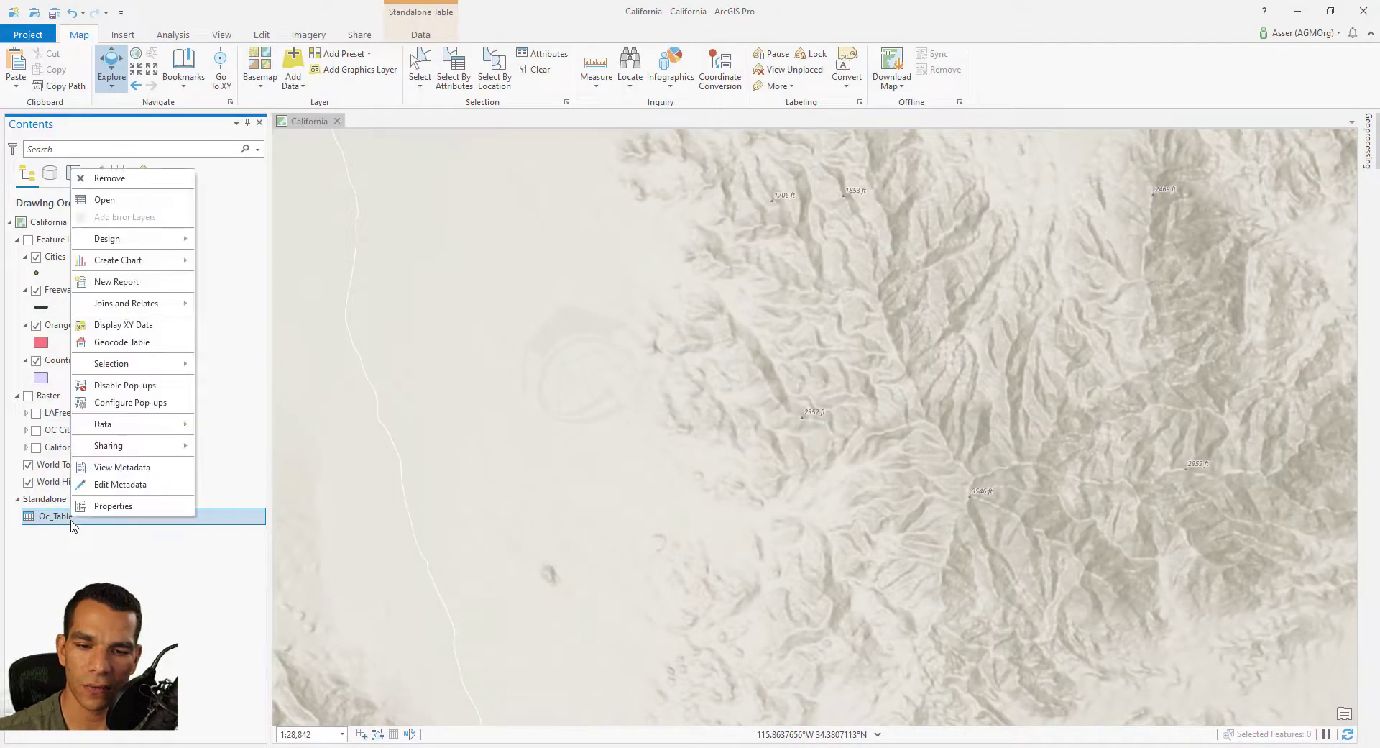
left_click(114, 506)
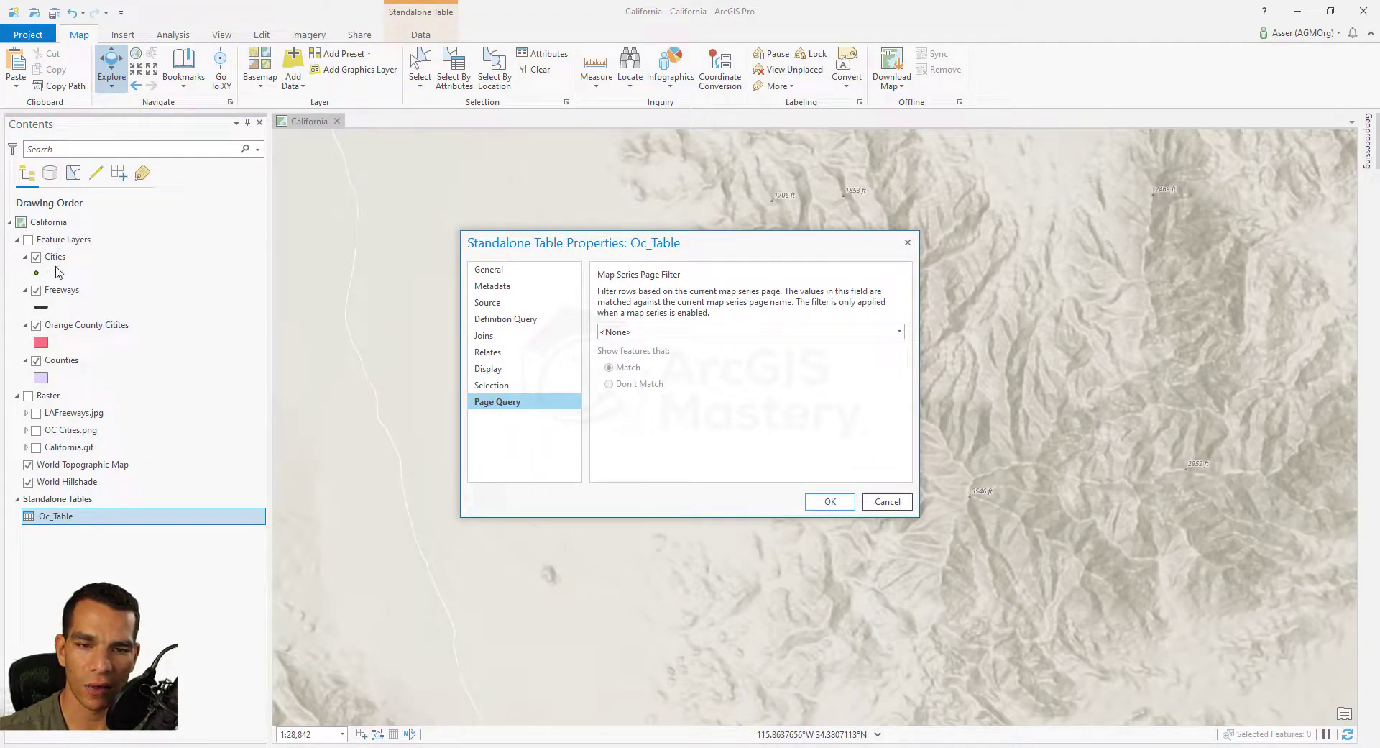
left_click(504, 272)
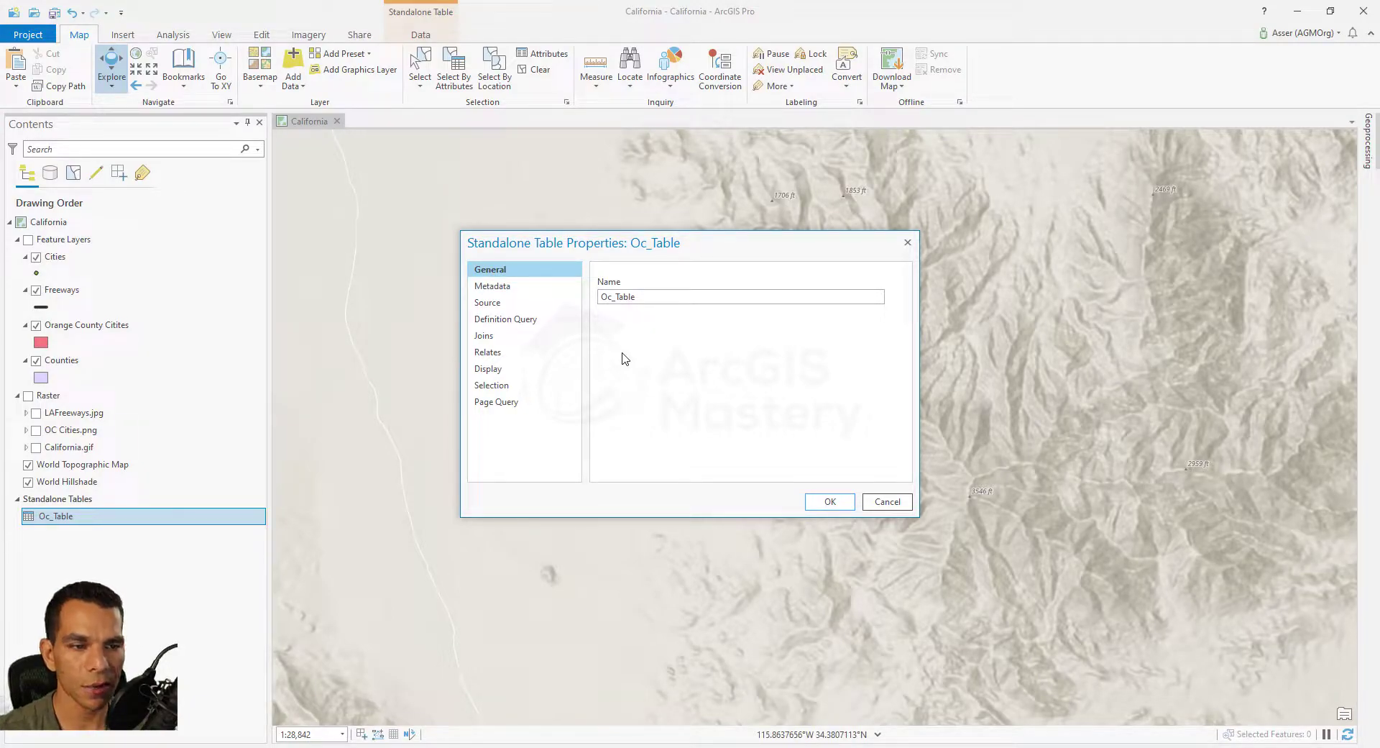
left_click(496, 286)
left_click(503, 303)
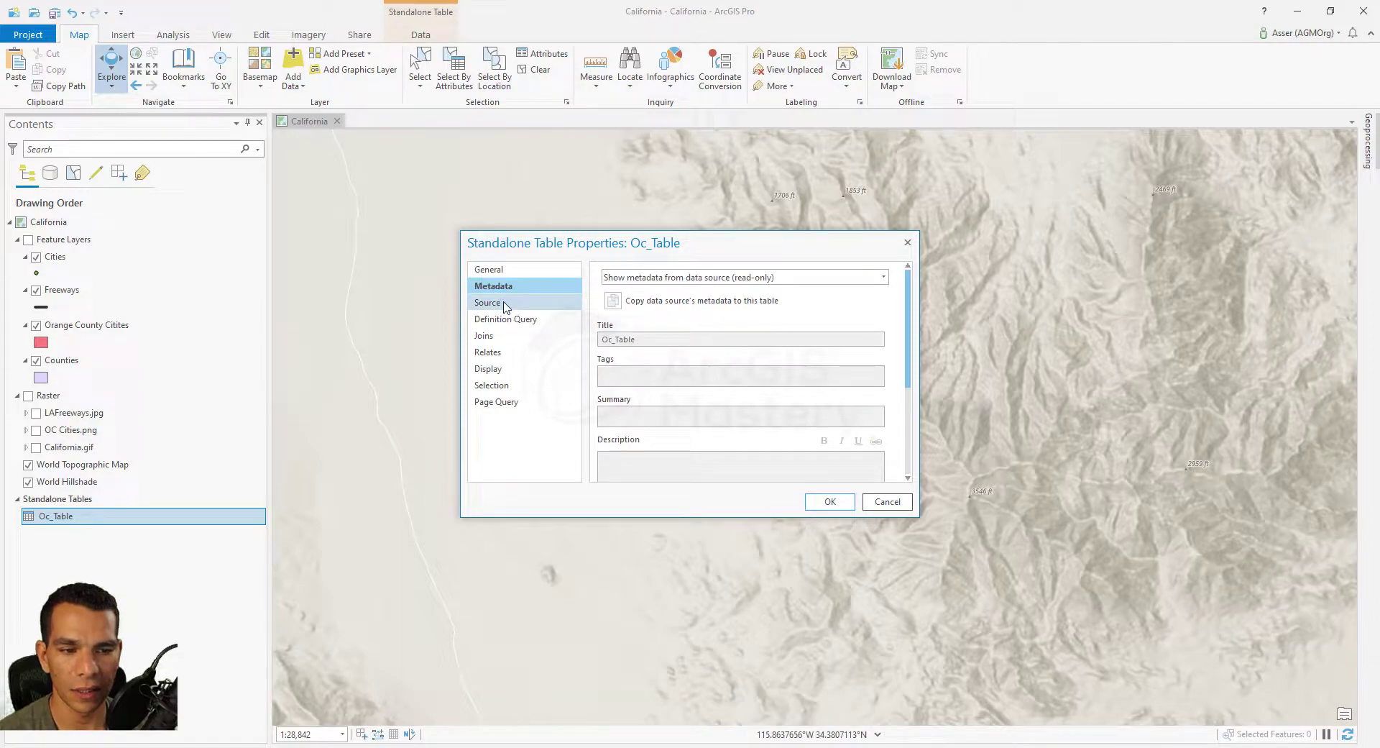
left_click(521, 323)
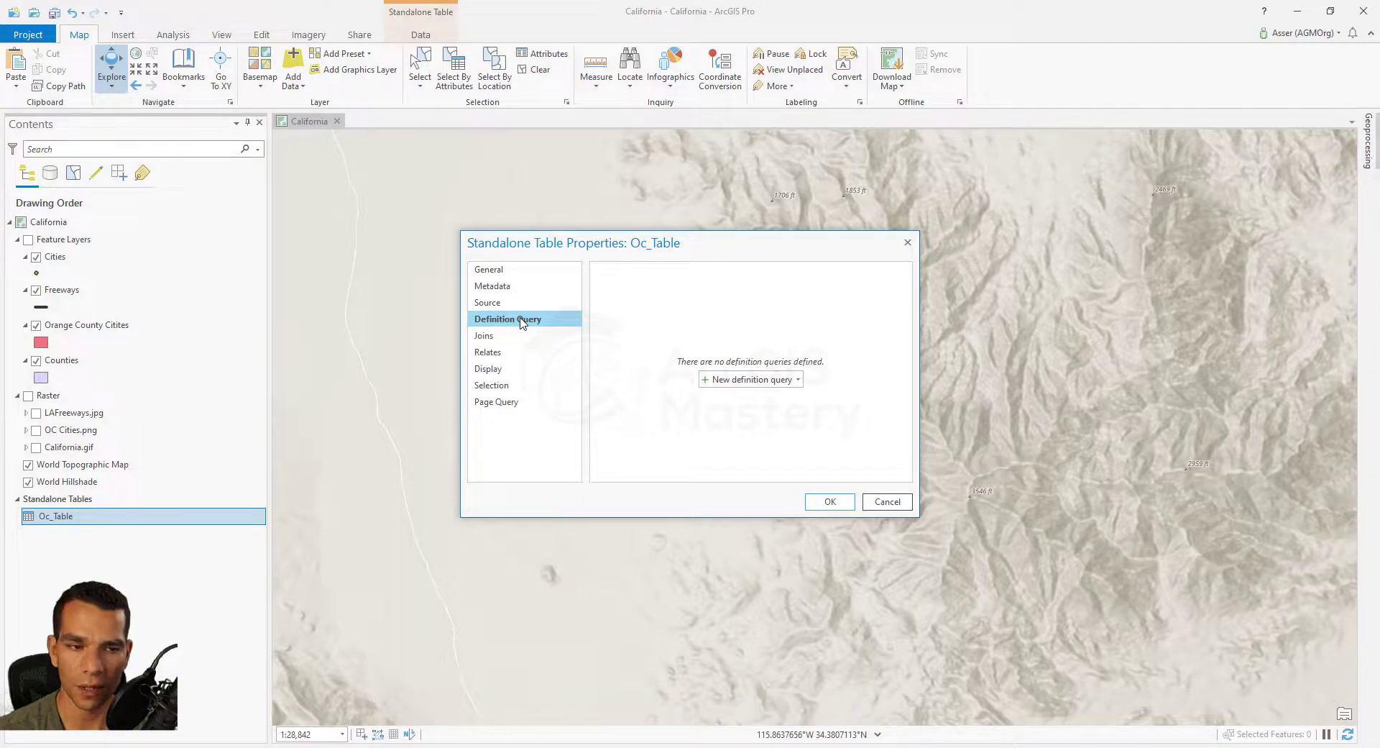
Review the joins, relates, display, selection and page query settings of Oc_Table, and cancel the table properties
left_click(511, 336)
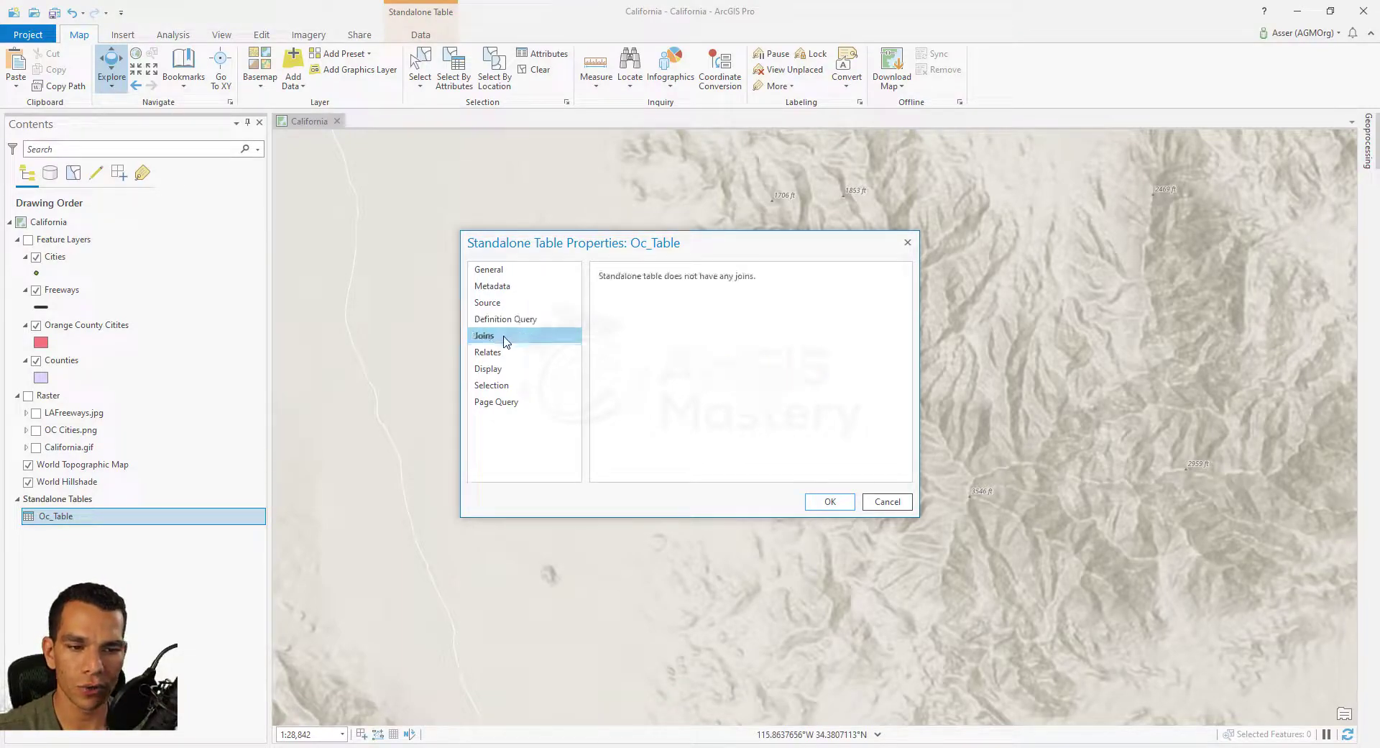
left_click(504, 353)
left_click(502, 370)
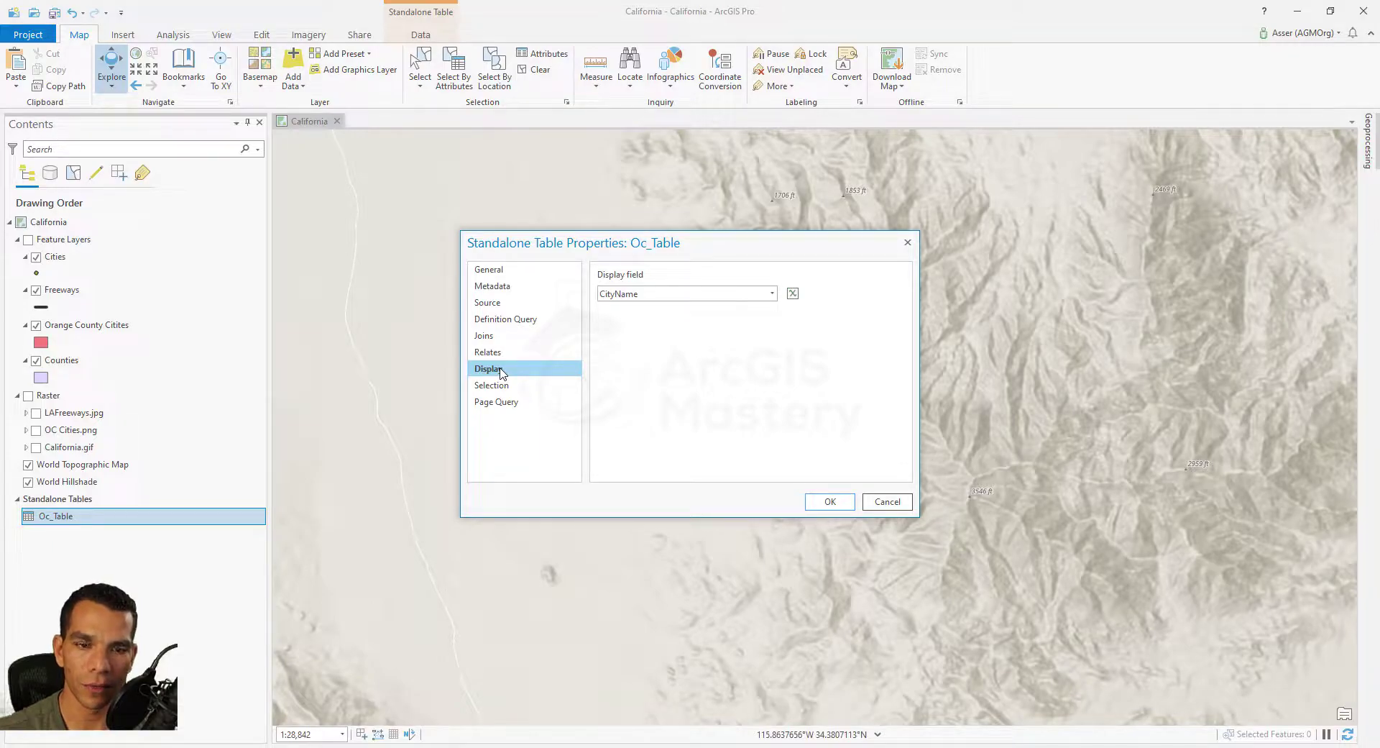
left_click(500, 386)
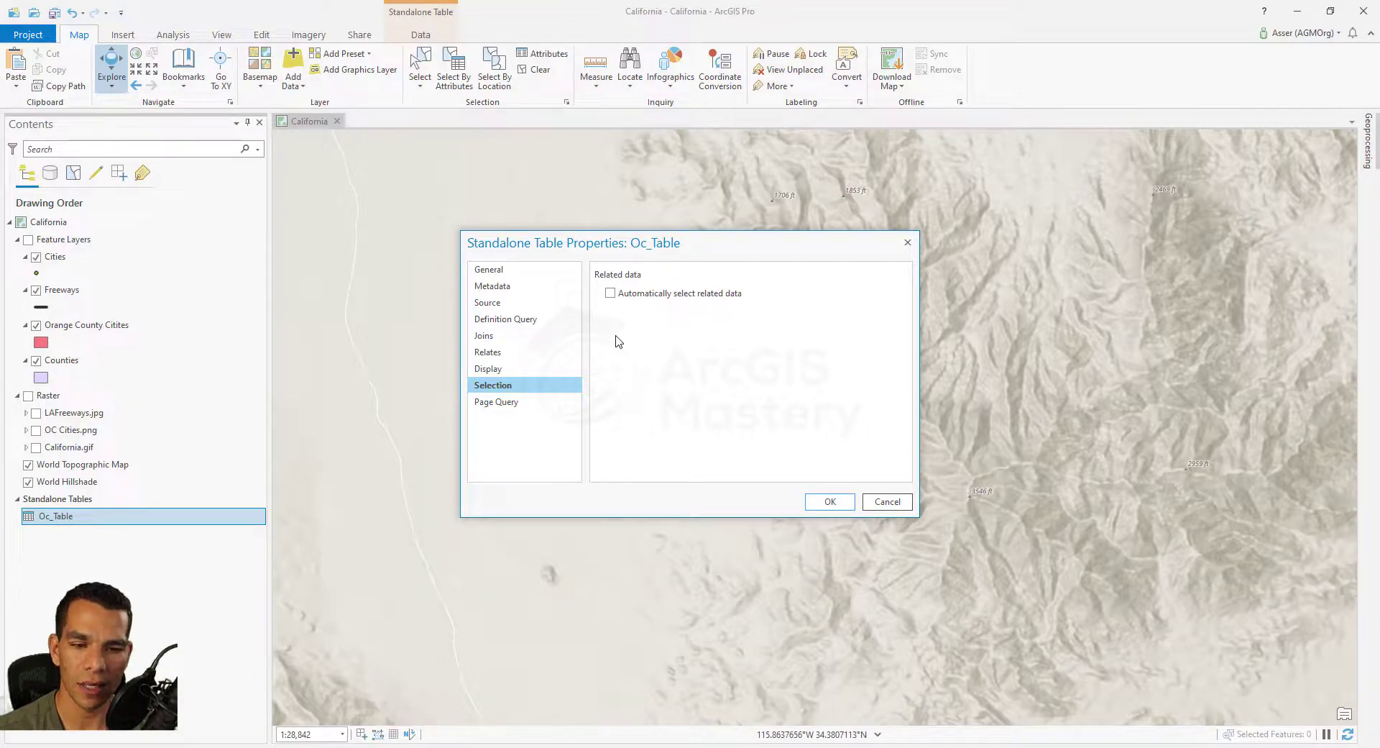
left_click(562, 403)
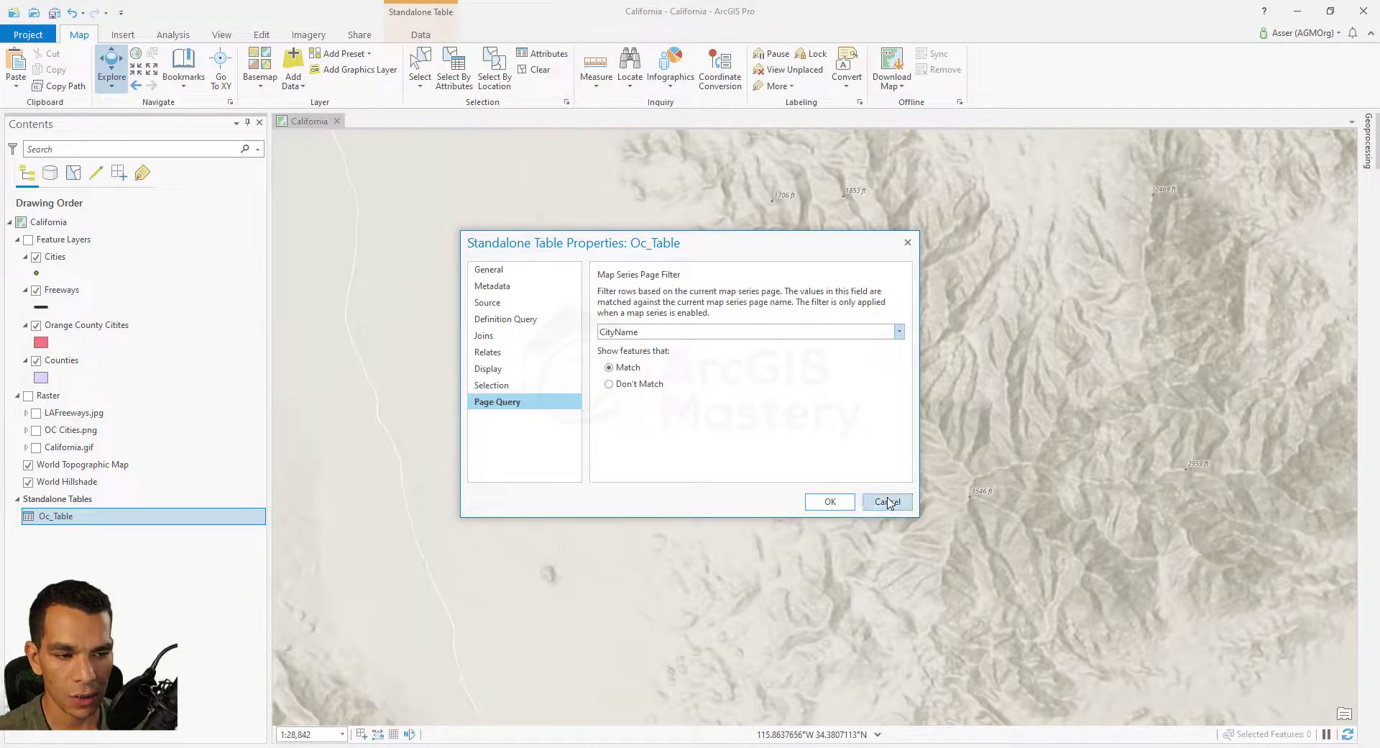
left_click(886, 502)
Open the Counties layer properties to view its source and definition query settings, and close them
right_click(61, 360)
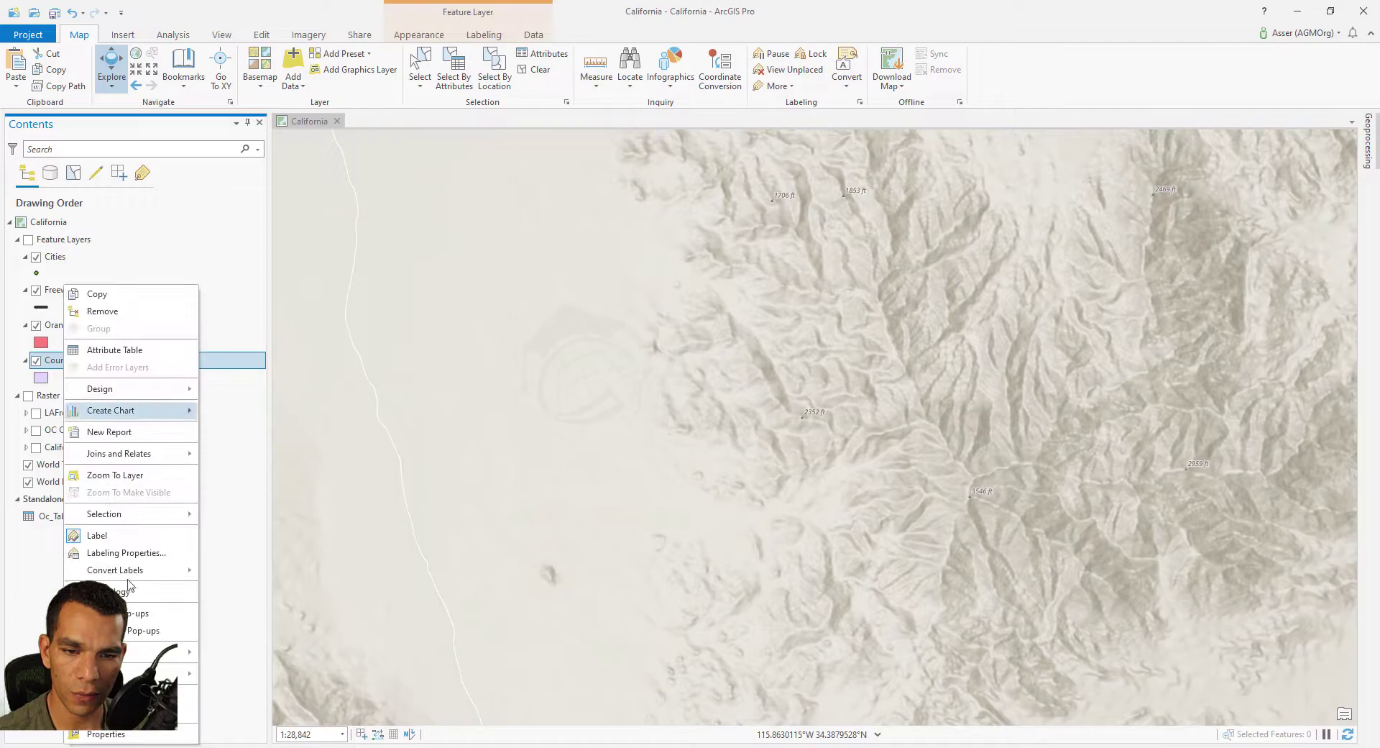
left_click(180, 733)
left_click(523, 379)
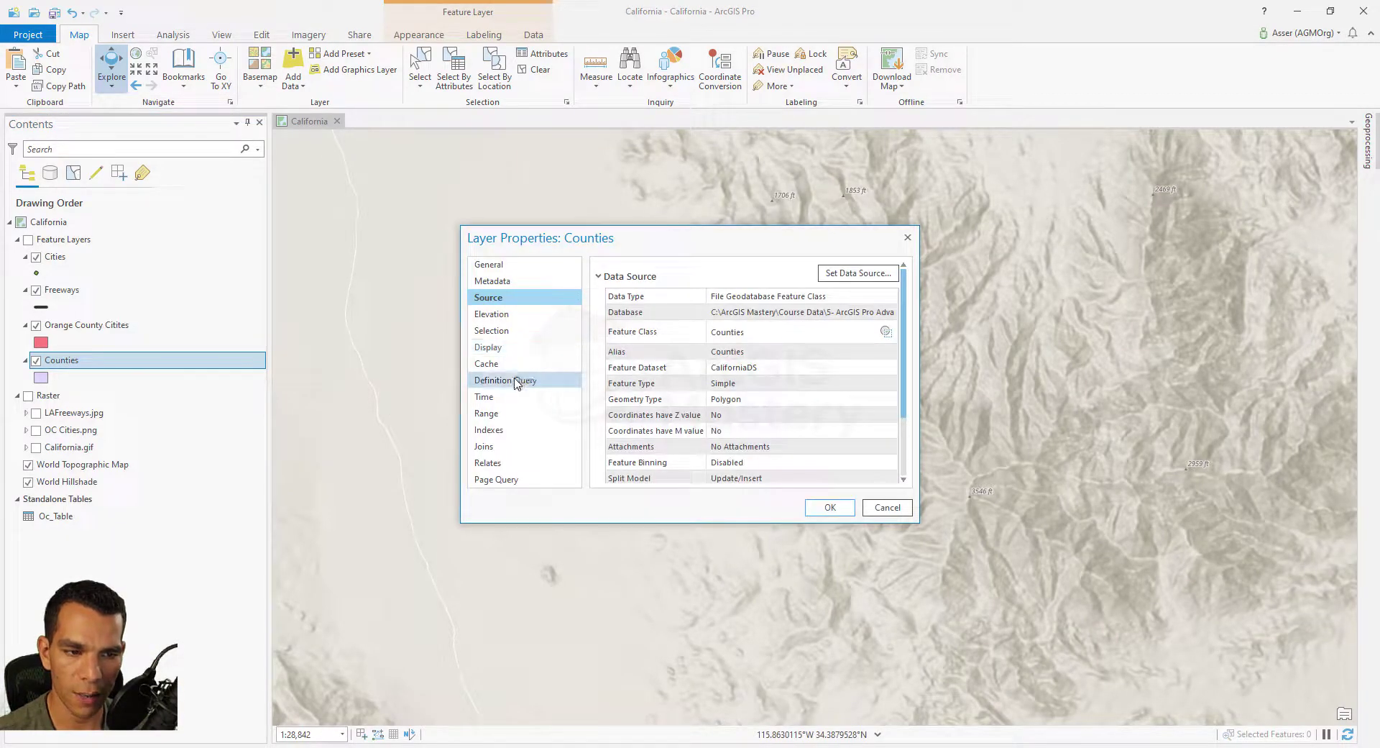
left_click(830, 508)
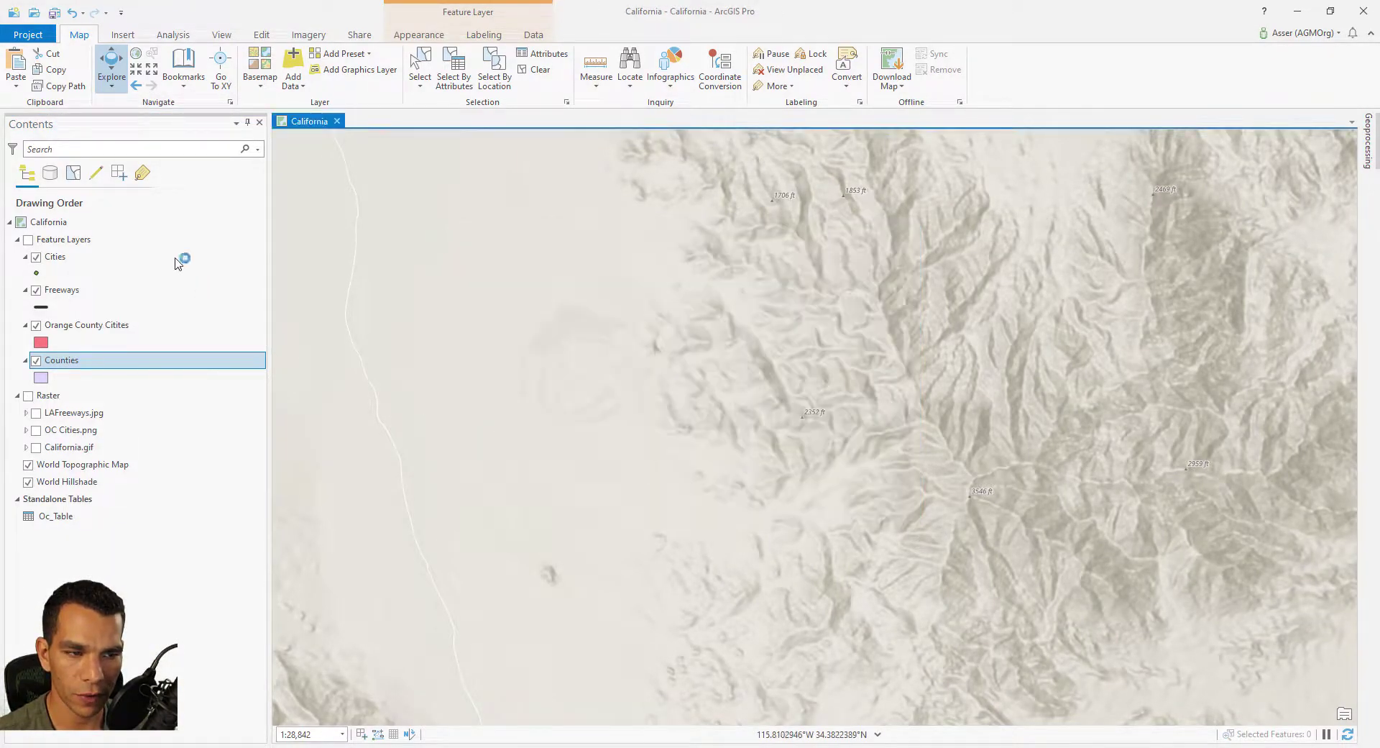
Turn on the Feature Layers and Raster groups with the map at full extent, and save the project
left_click(136, 54)
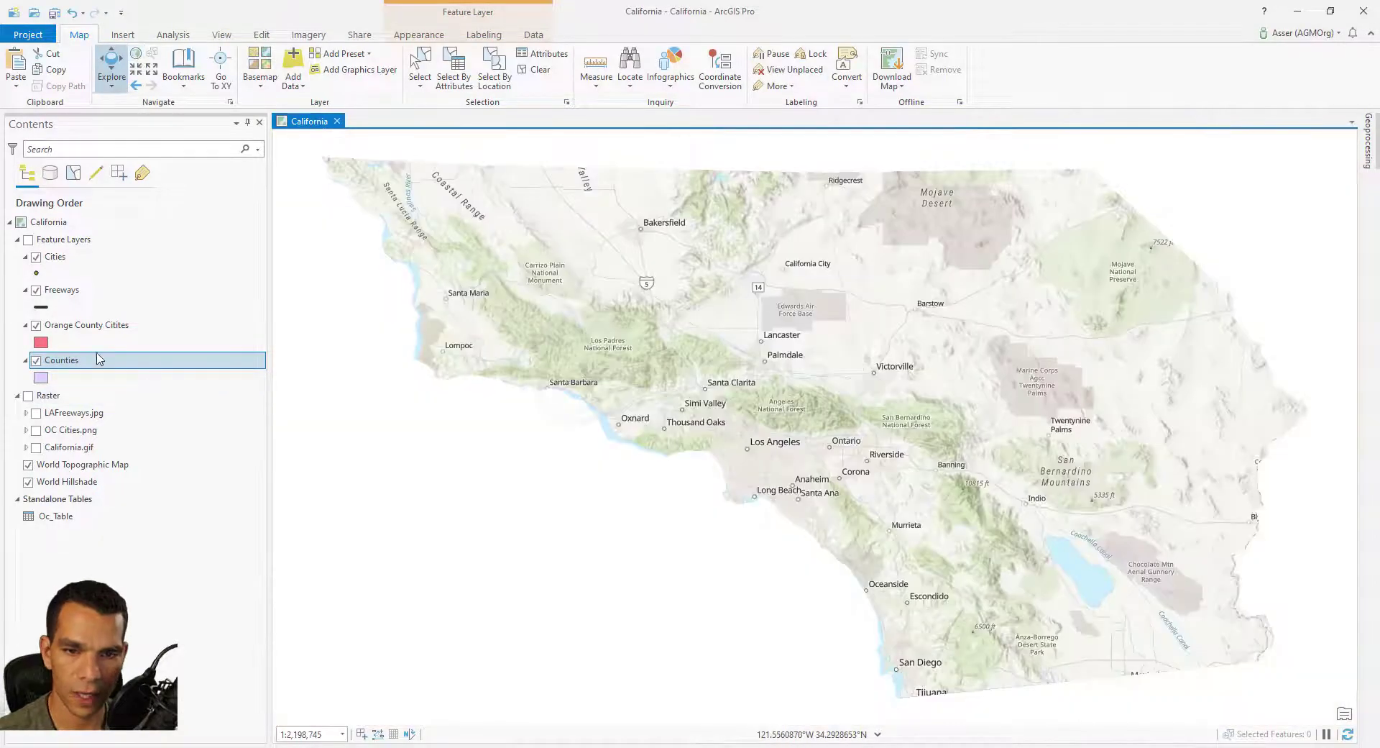
left_click(28, 240)
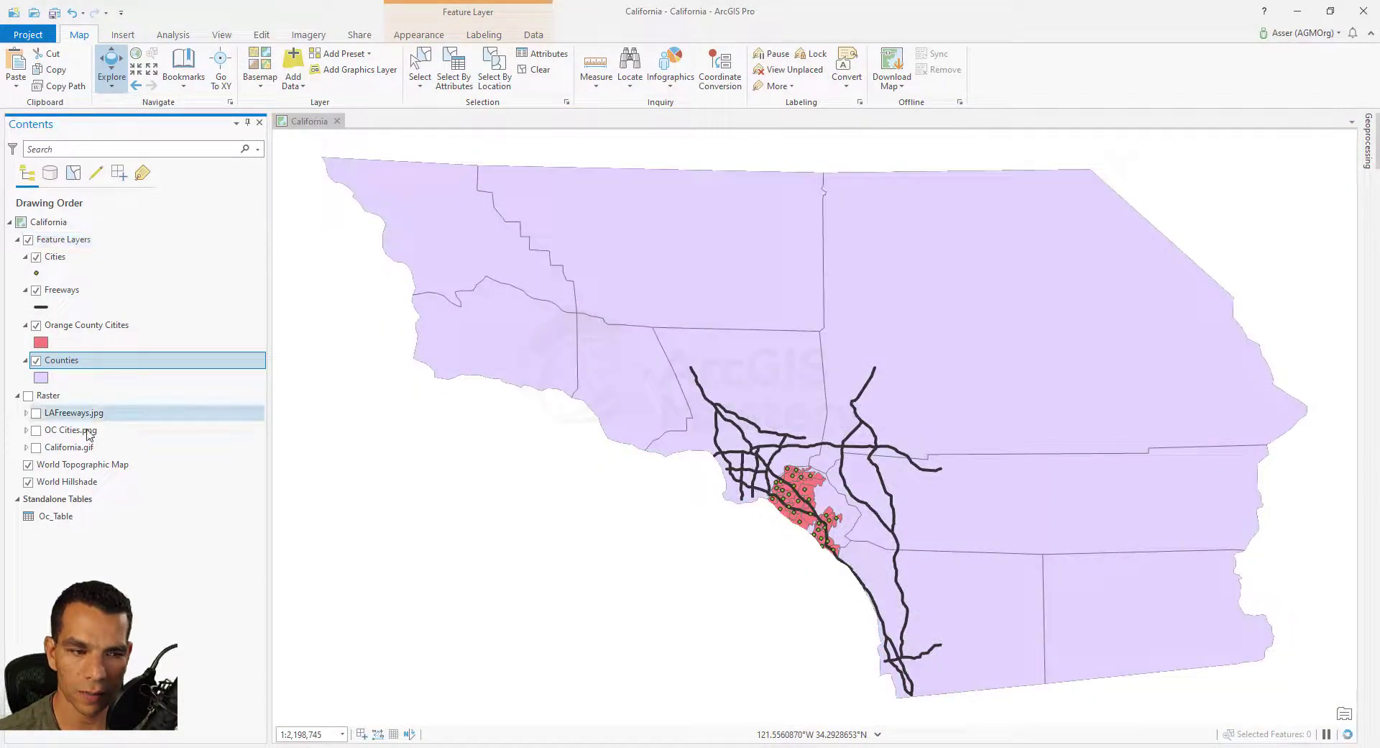
left_click(28, 395)
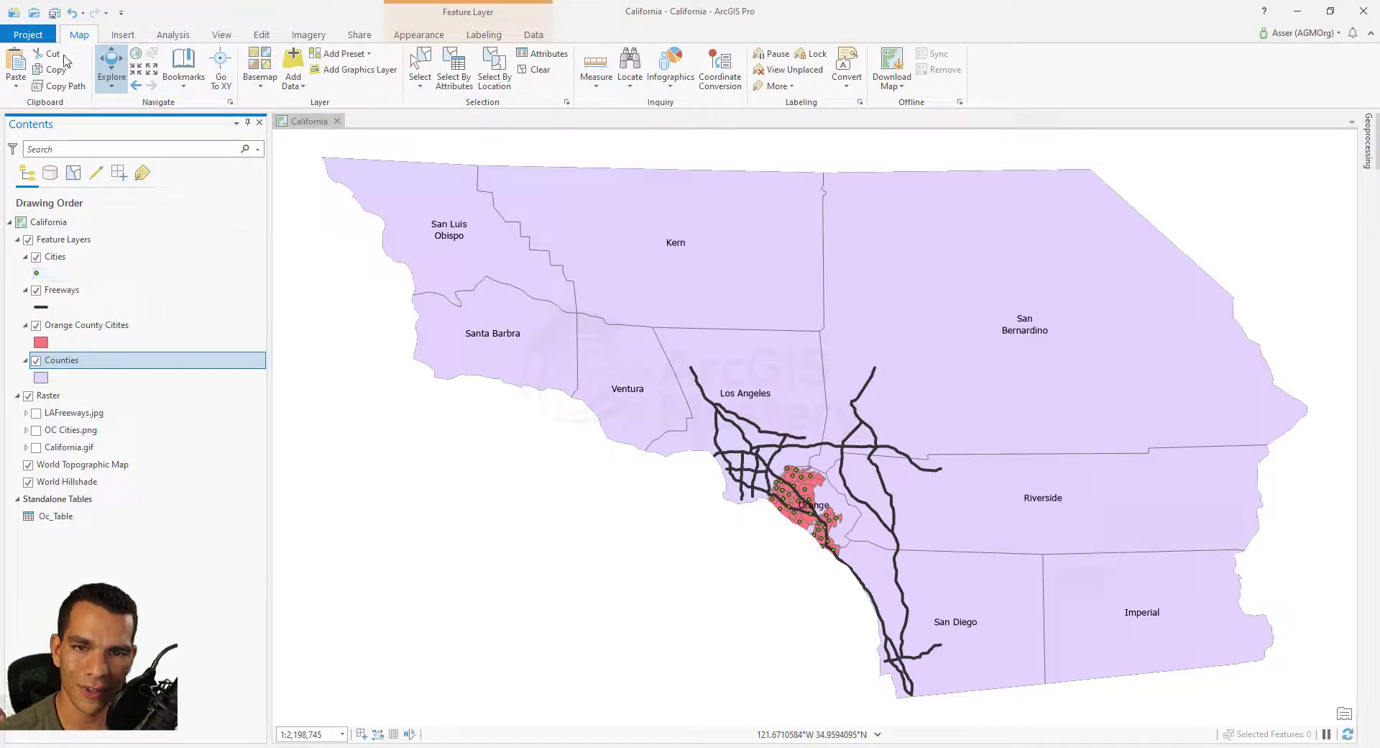
left_click(54, 12)
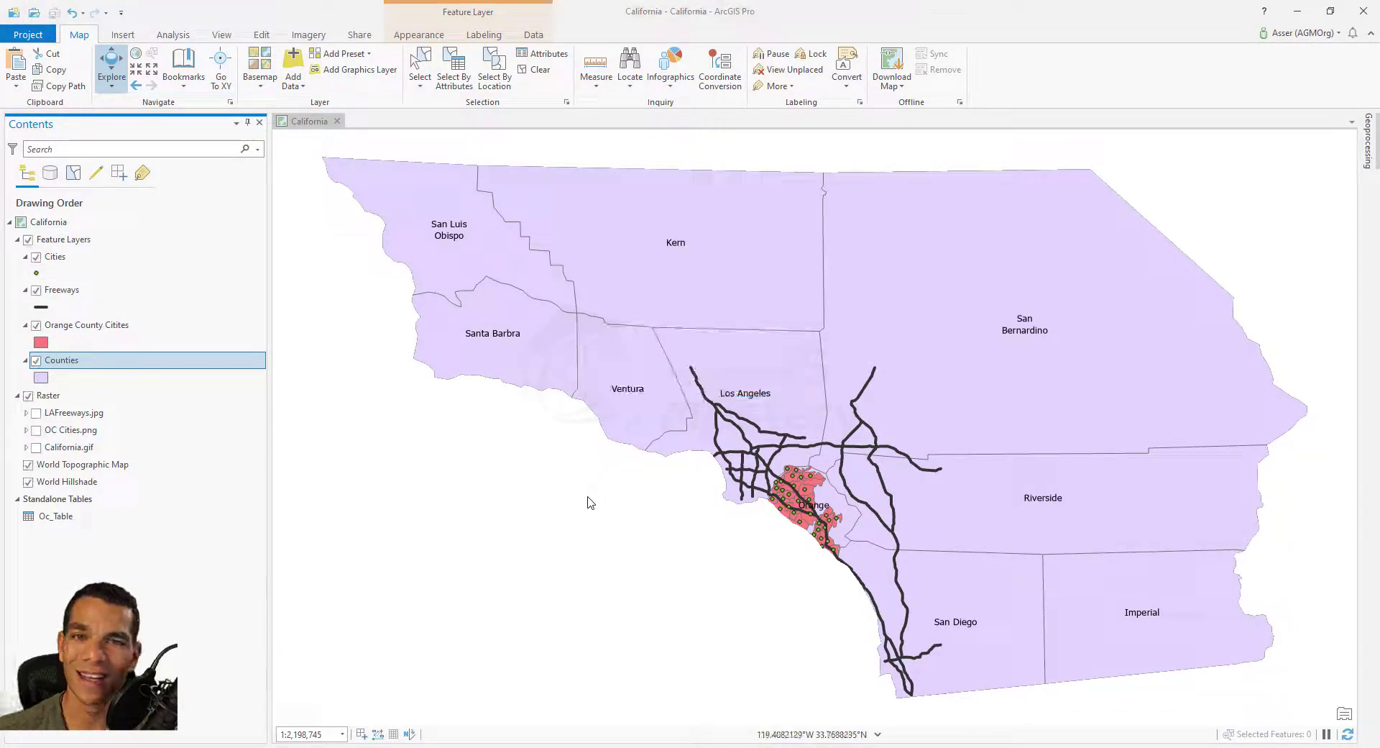